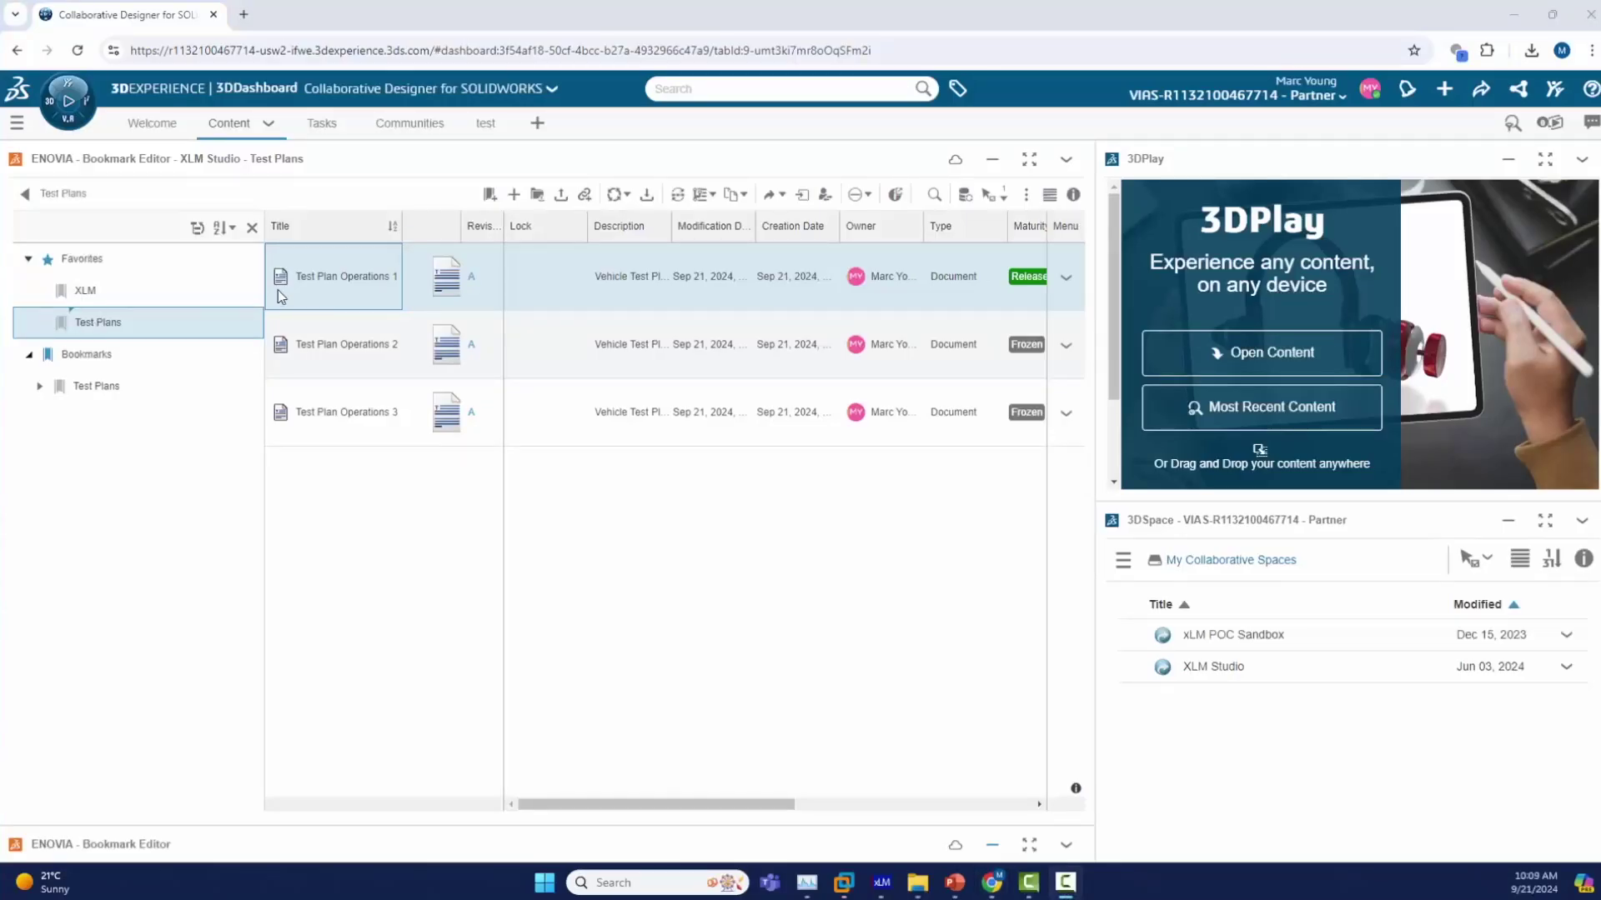
# - Launch the Business Process Player role and view the diagram of the Test model 1 - MDY process
pyautogui.click(57, 357)
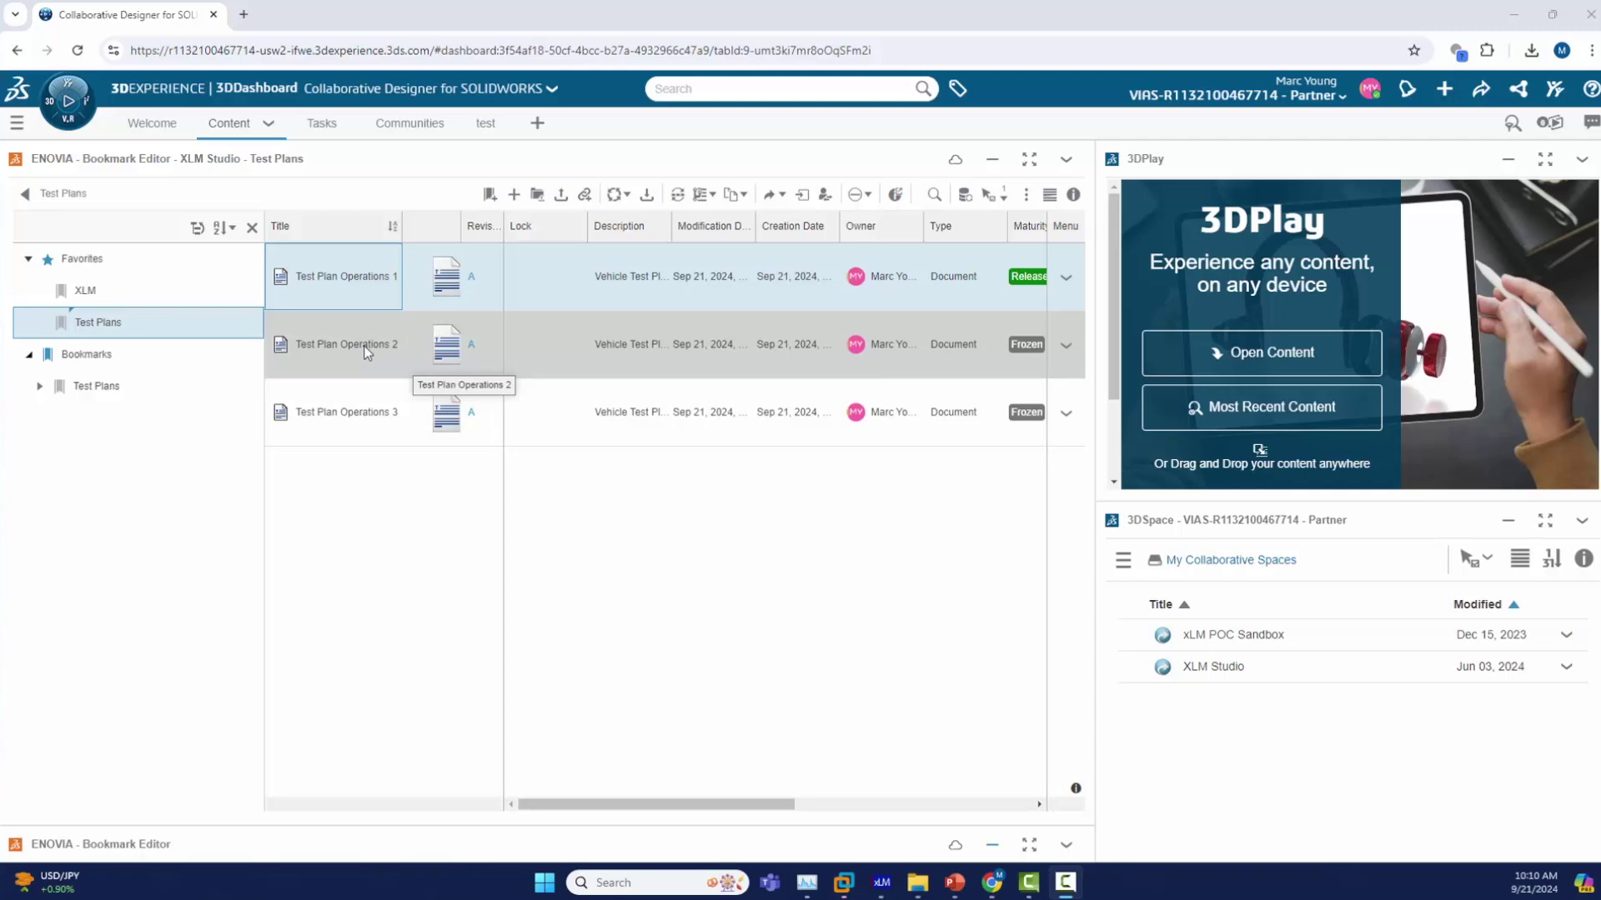
pyautogui.click(73, 97)
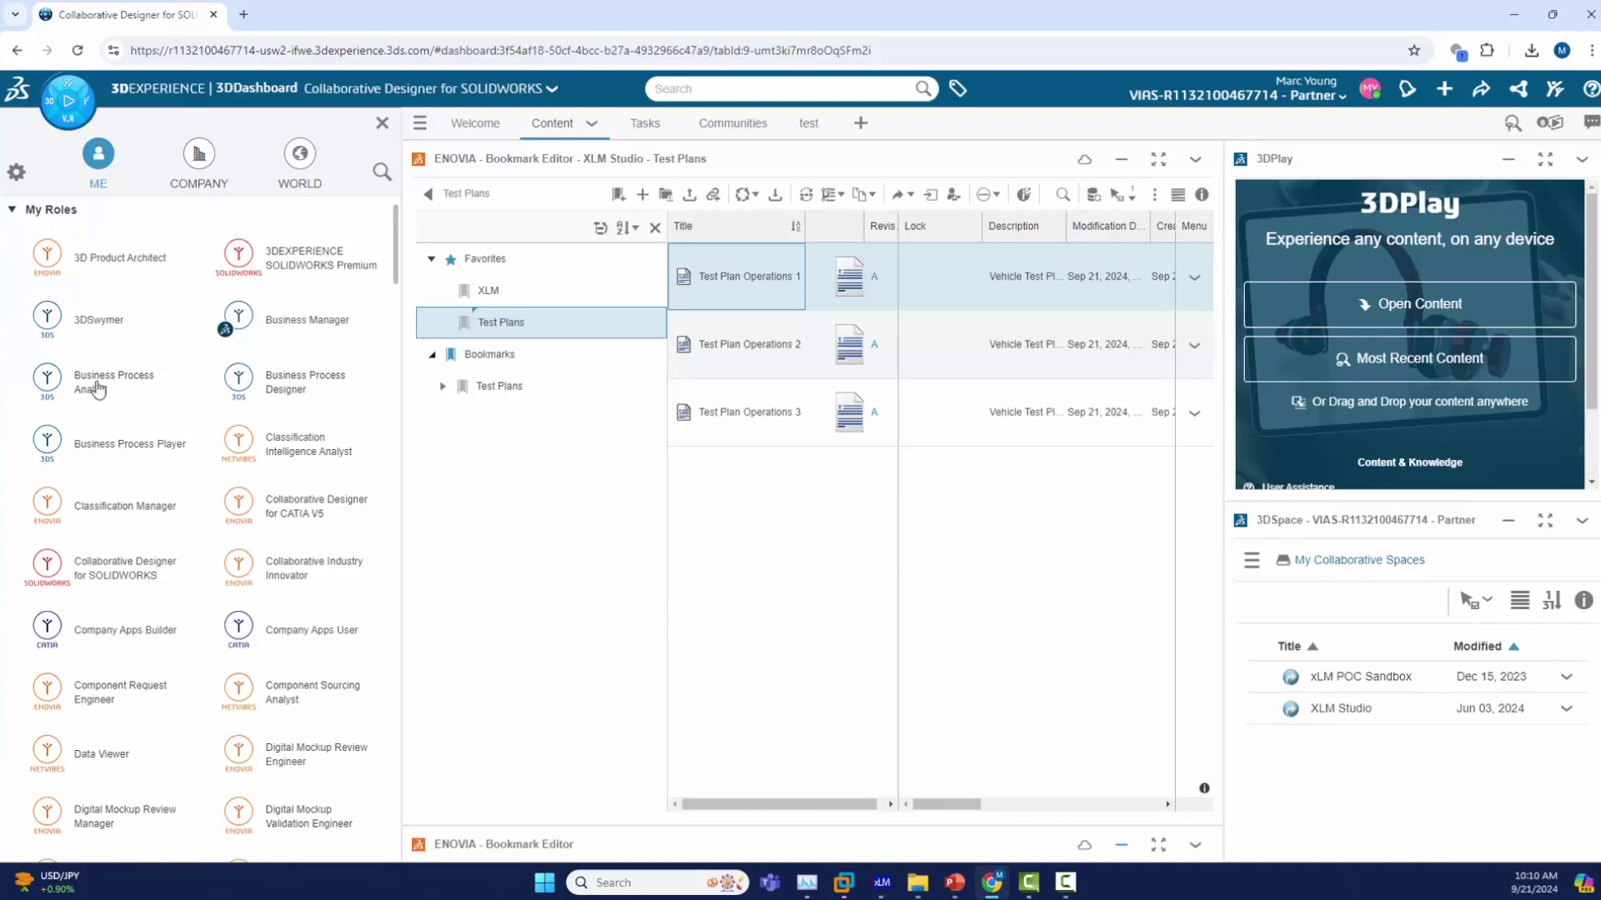
pyautogui.click(73, 446)
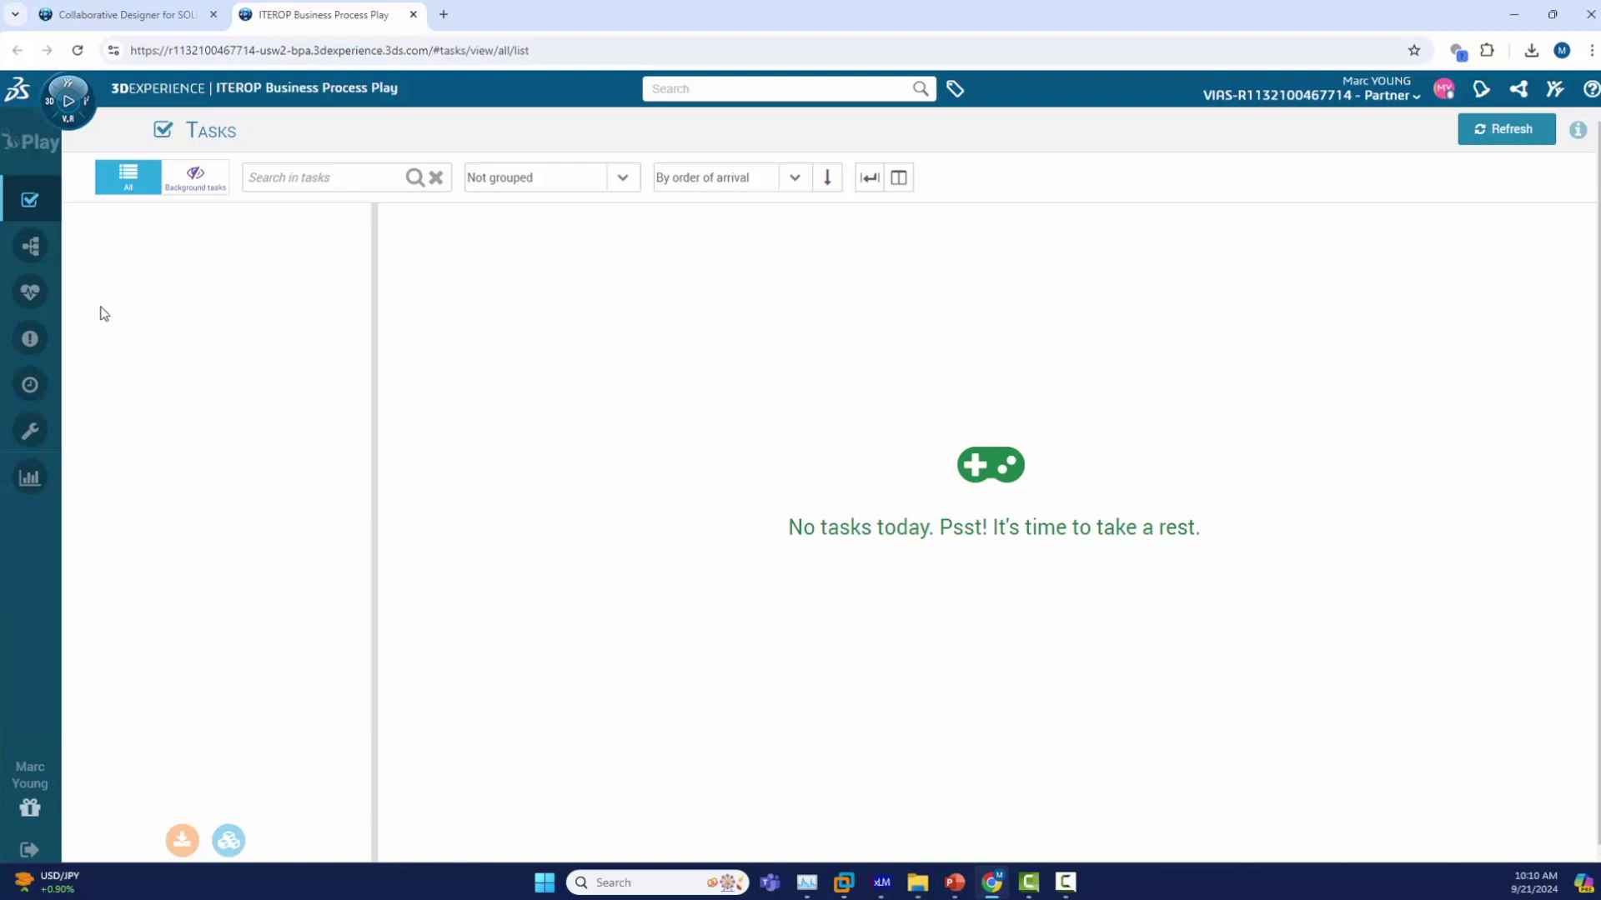
pyautogui.click(37, 247)
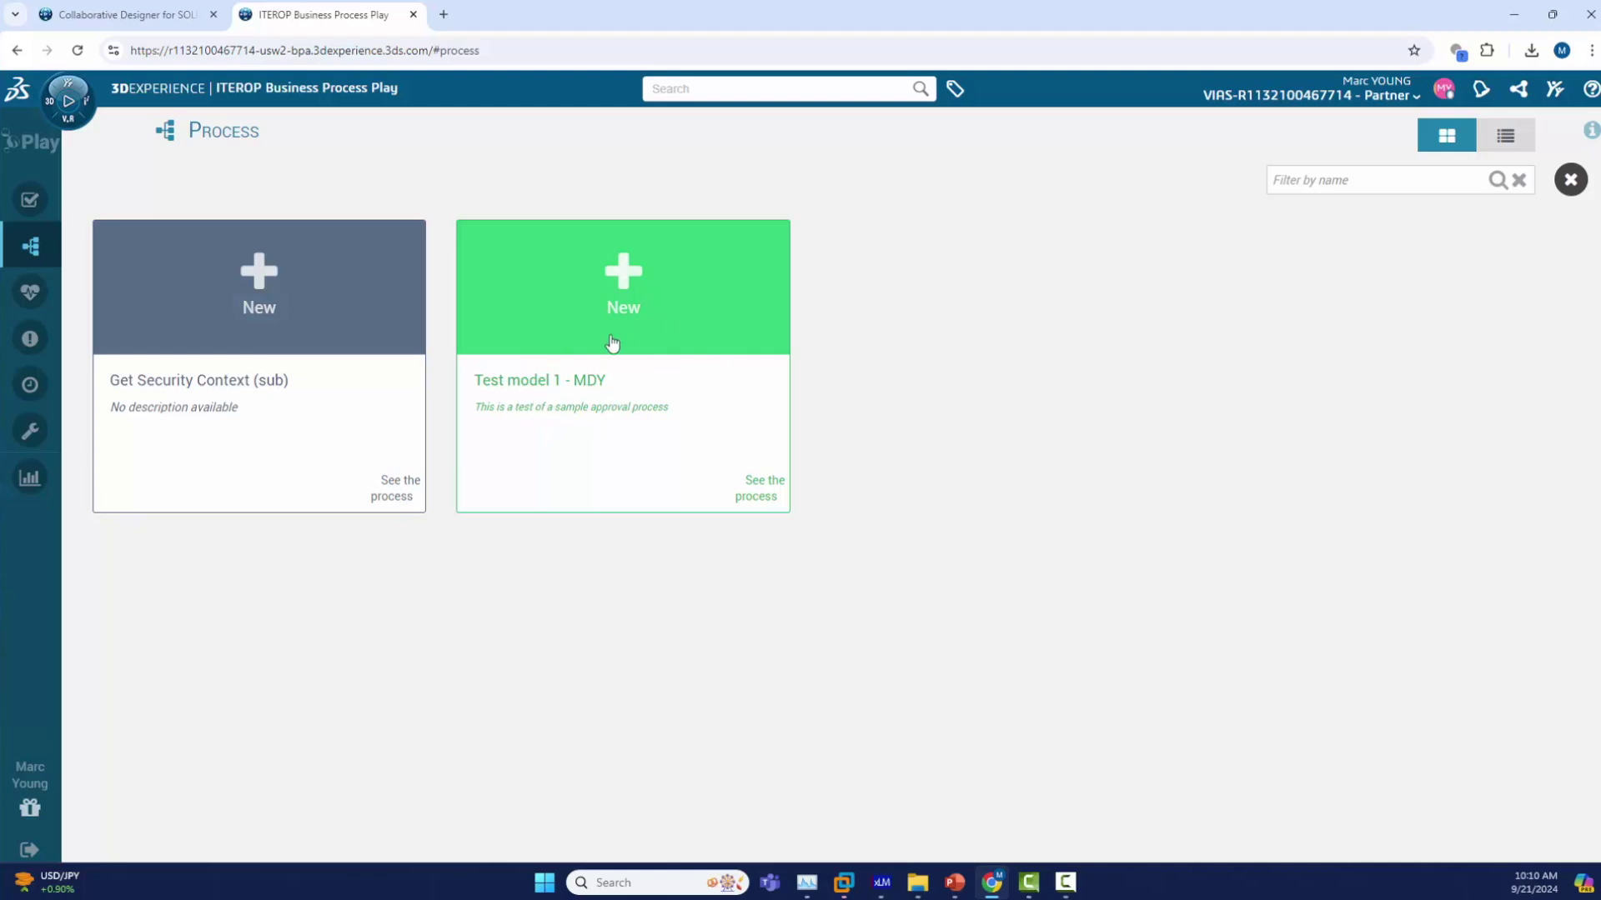
pyautogui.click(764, 493)
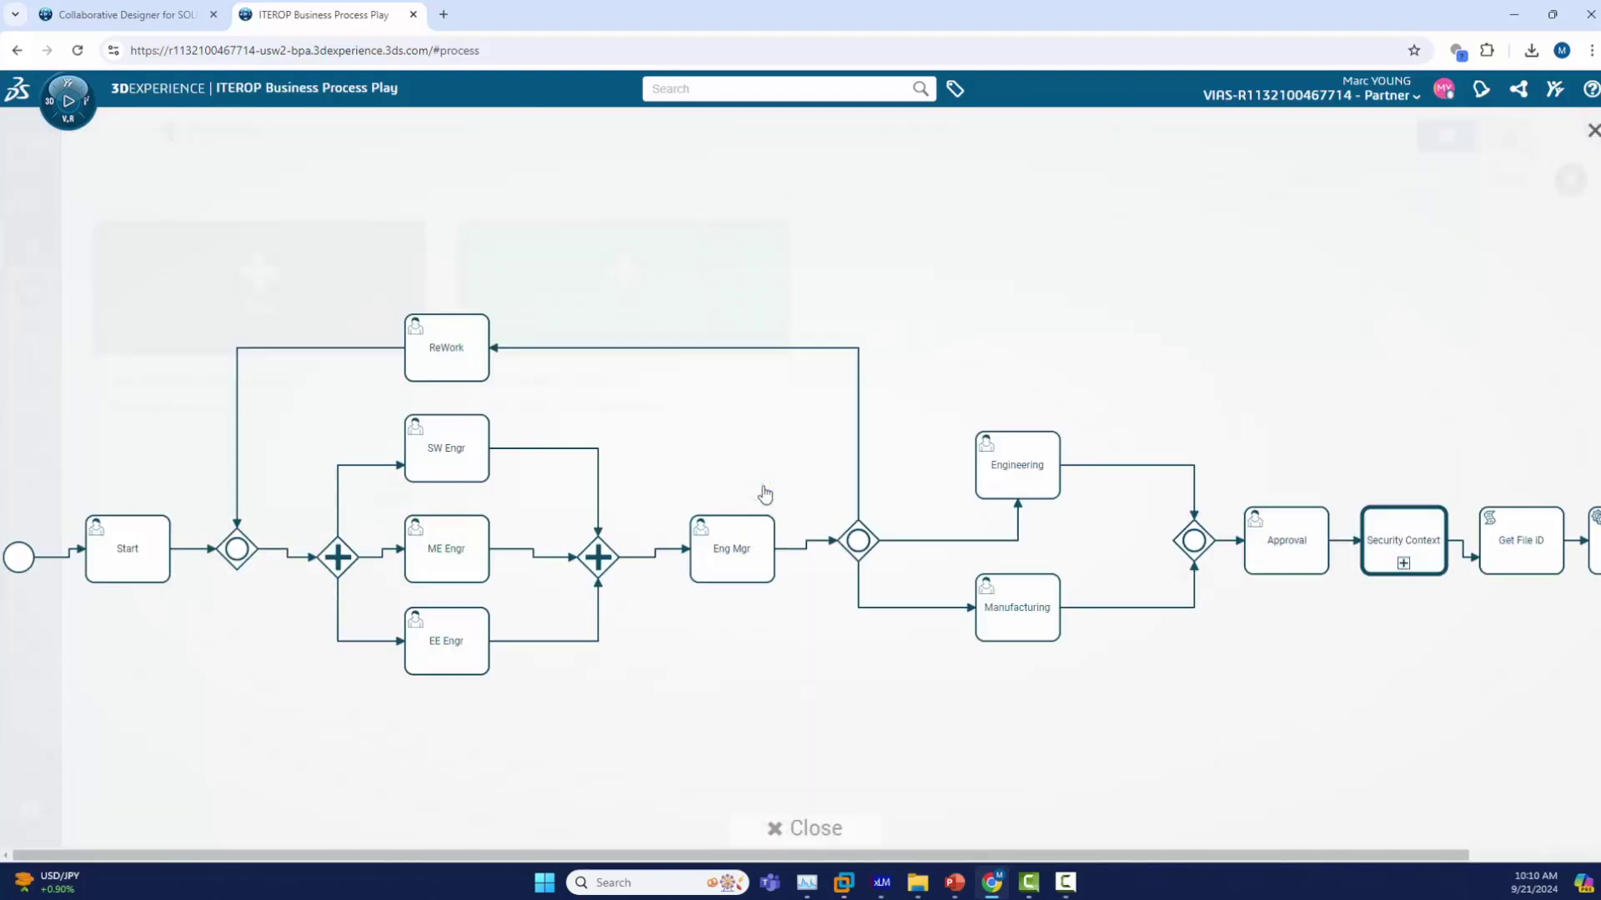
pyautogui.click(1593, 134)
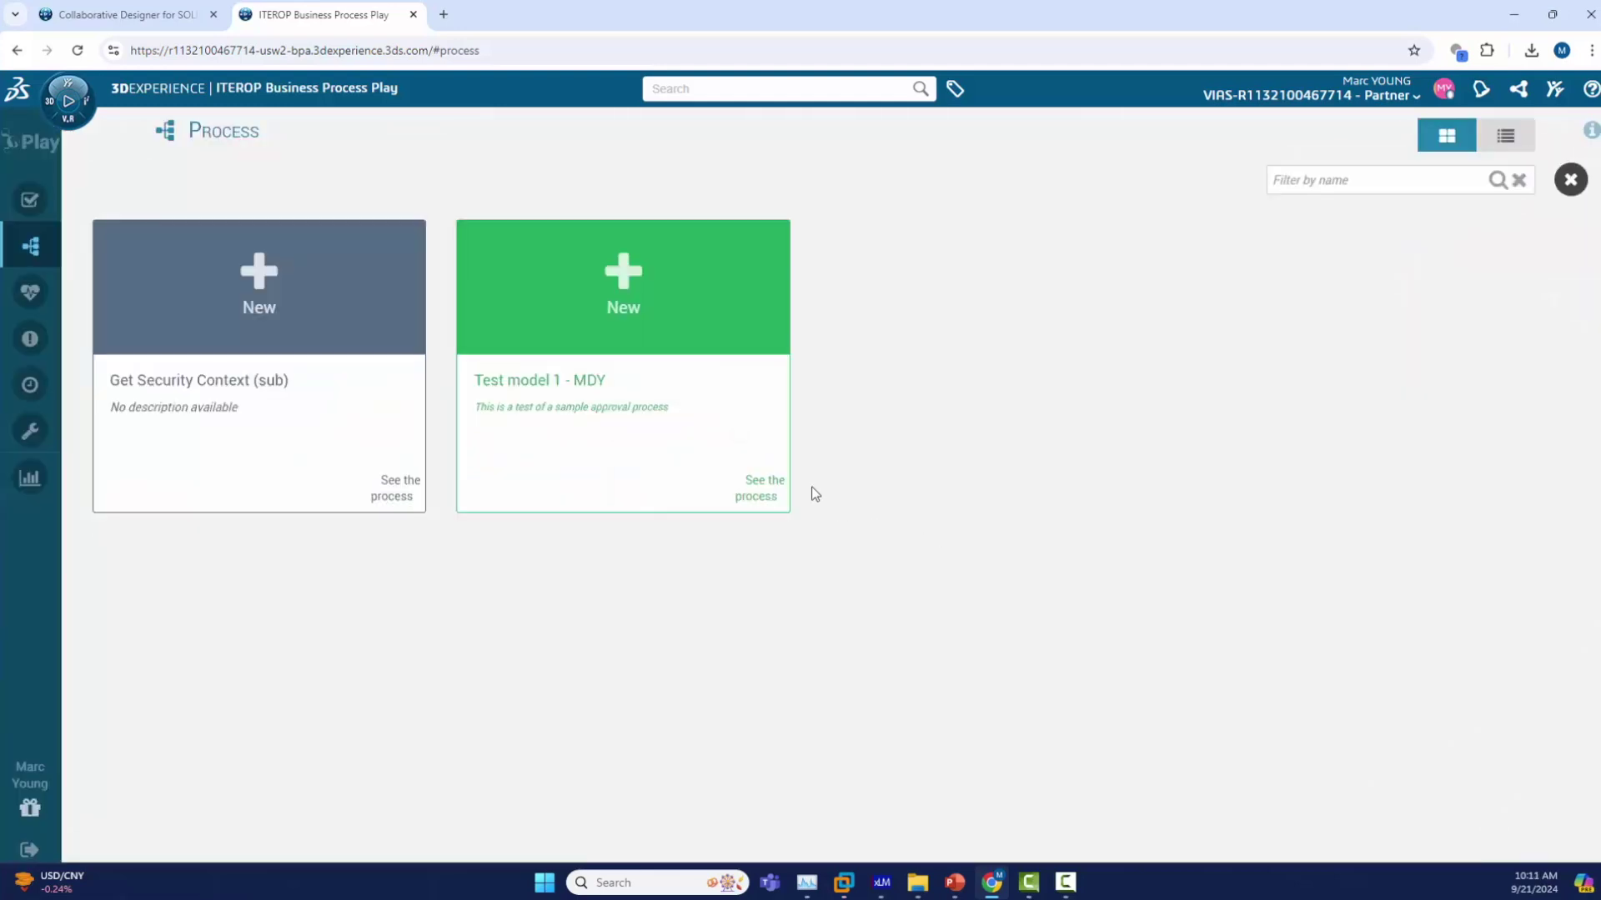
# - Create a new Test model 1 - MDY process with the description of change "This is a change on a test plan"
pyautogui.click(616, 282)
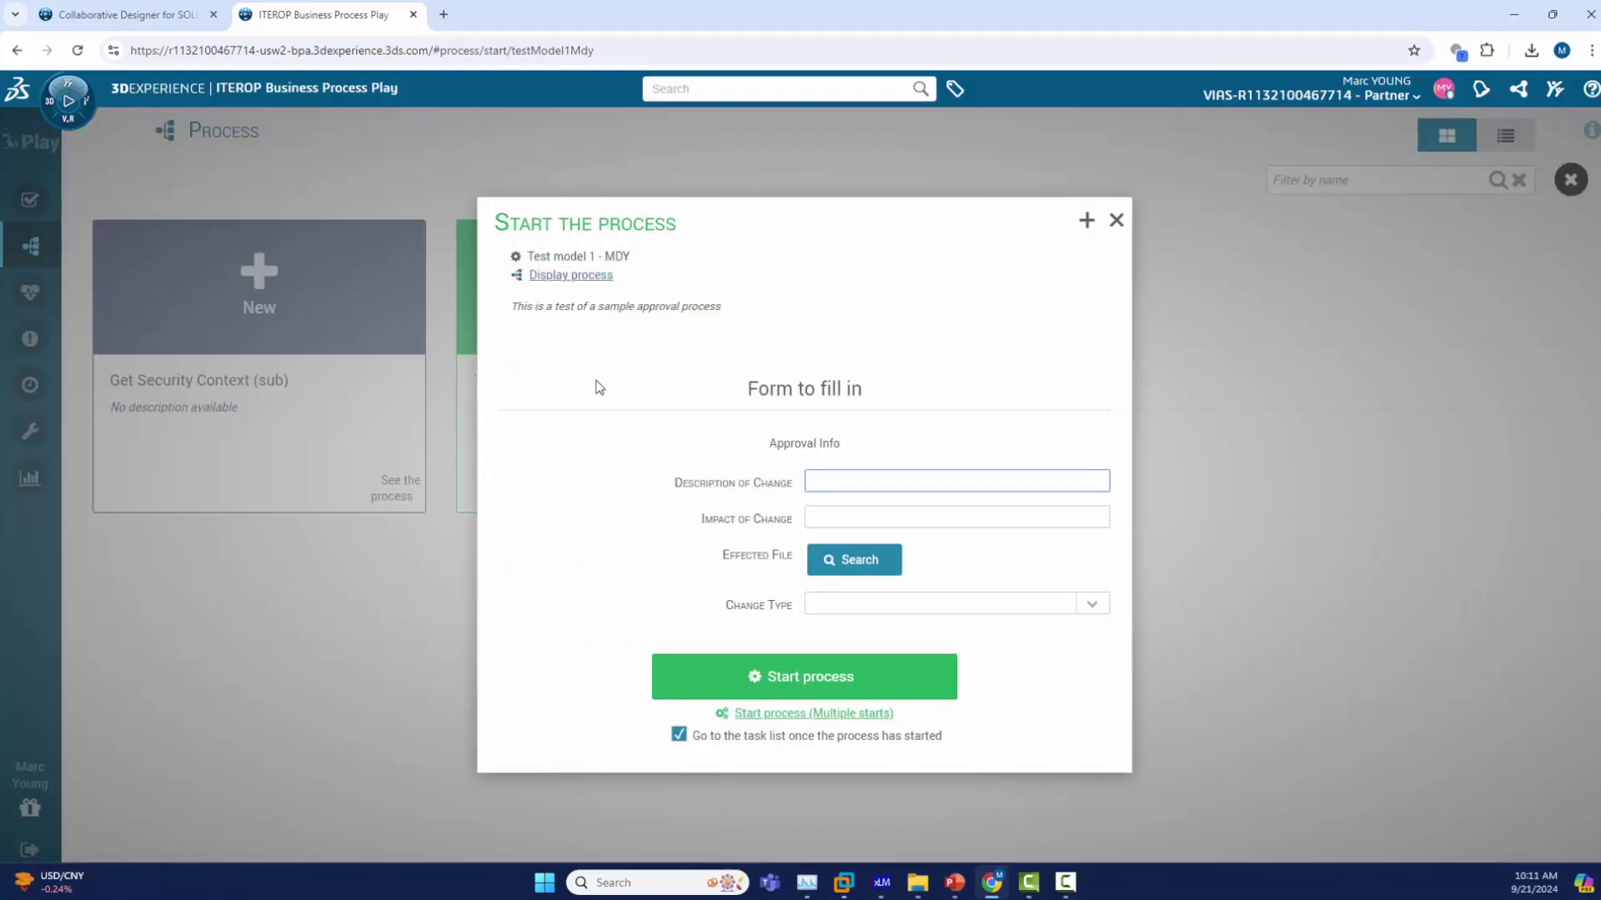
pyautogui.click(863, 473)
pyautogui.rightClick(863, 477)
pyautogui.click(840, 485)
pyautogui.write('This is a change on a test plan')
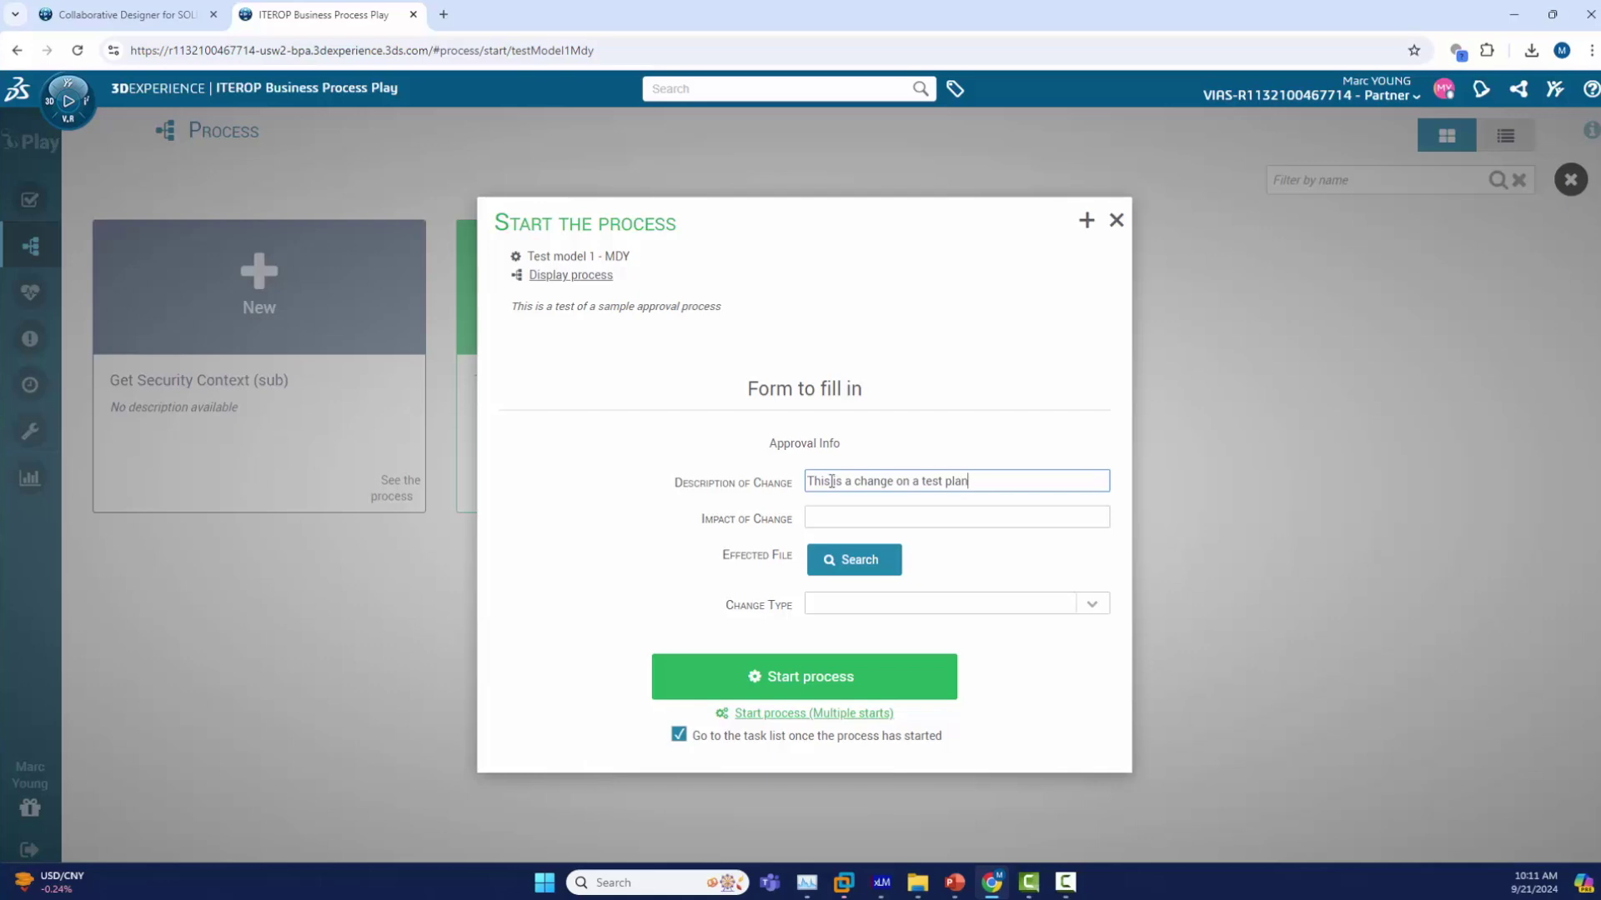
# - Enter "It may impact how tests are un" as the impact of change in the process start form
pyautogui.press('Tab')
pyautogui.write('I')
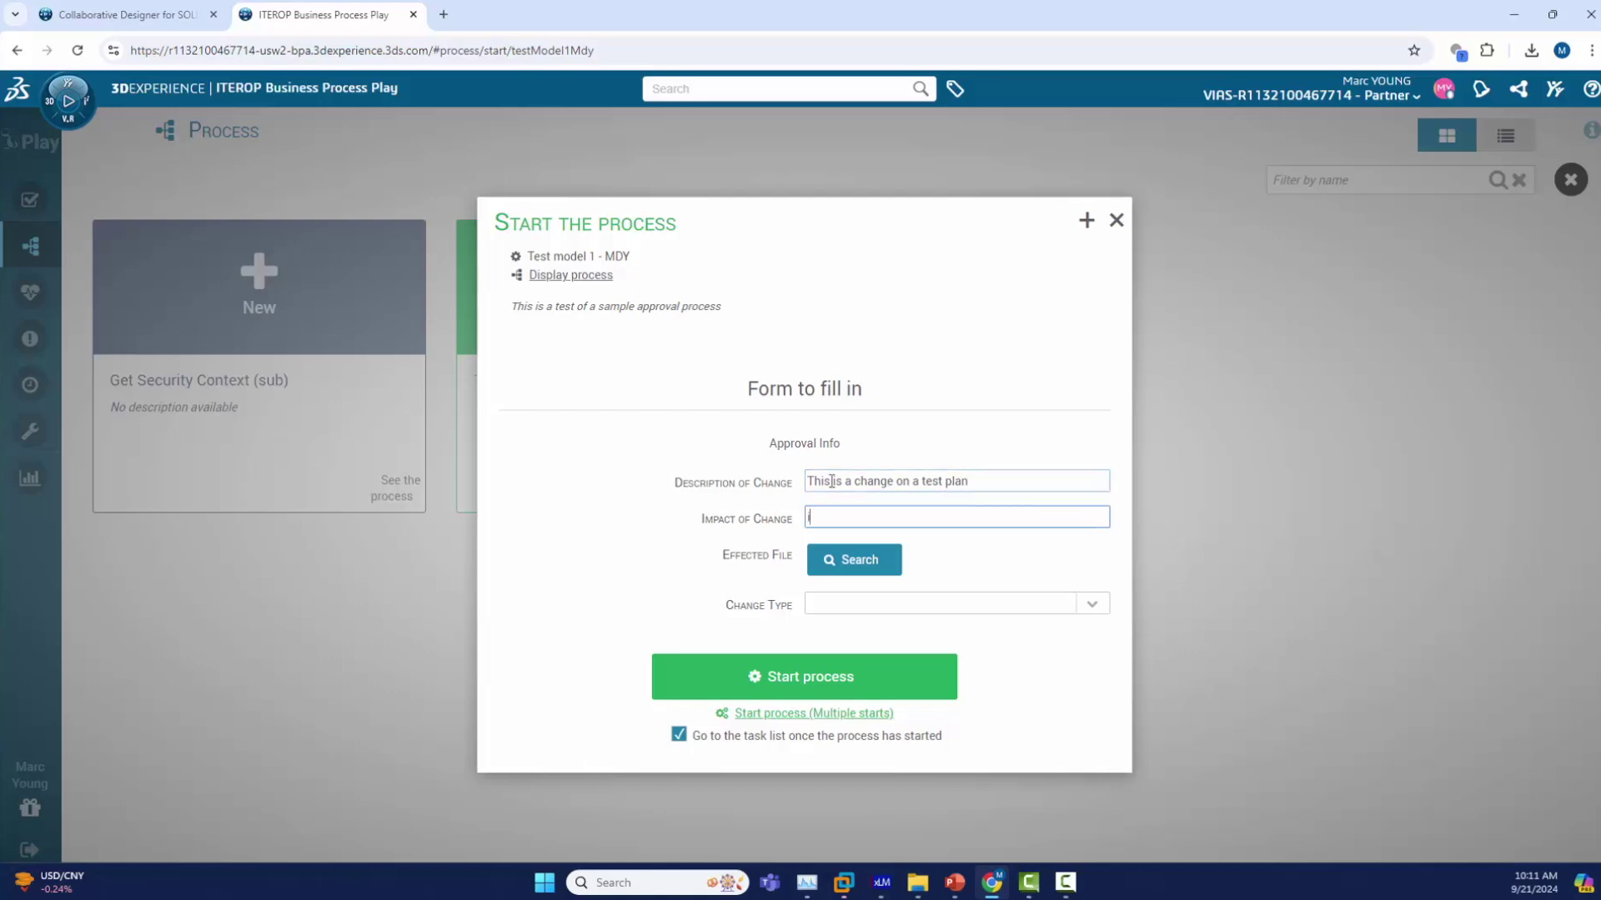
pyautogui.write('mp')
pyautogui.press('BackSpace')
pyautogui.press('BackSpace')
pyautogui.press('BackSpace')
pyautogui.write('It may e')
pyautogui.write('impact how tests are un')
# - Search for "test" and attach the Test Plan Operations 2 document as the effected file
pyautogui.click(849, 565)
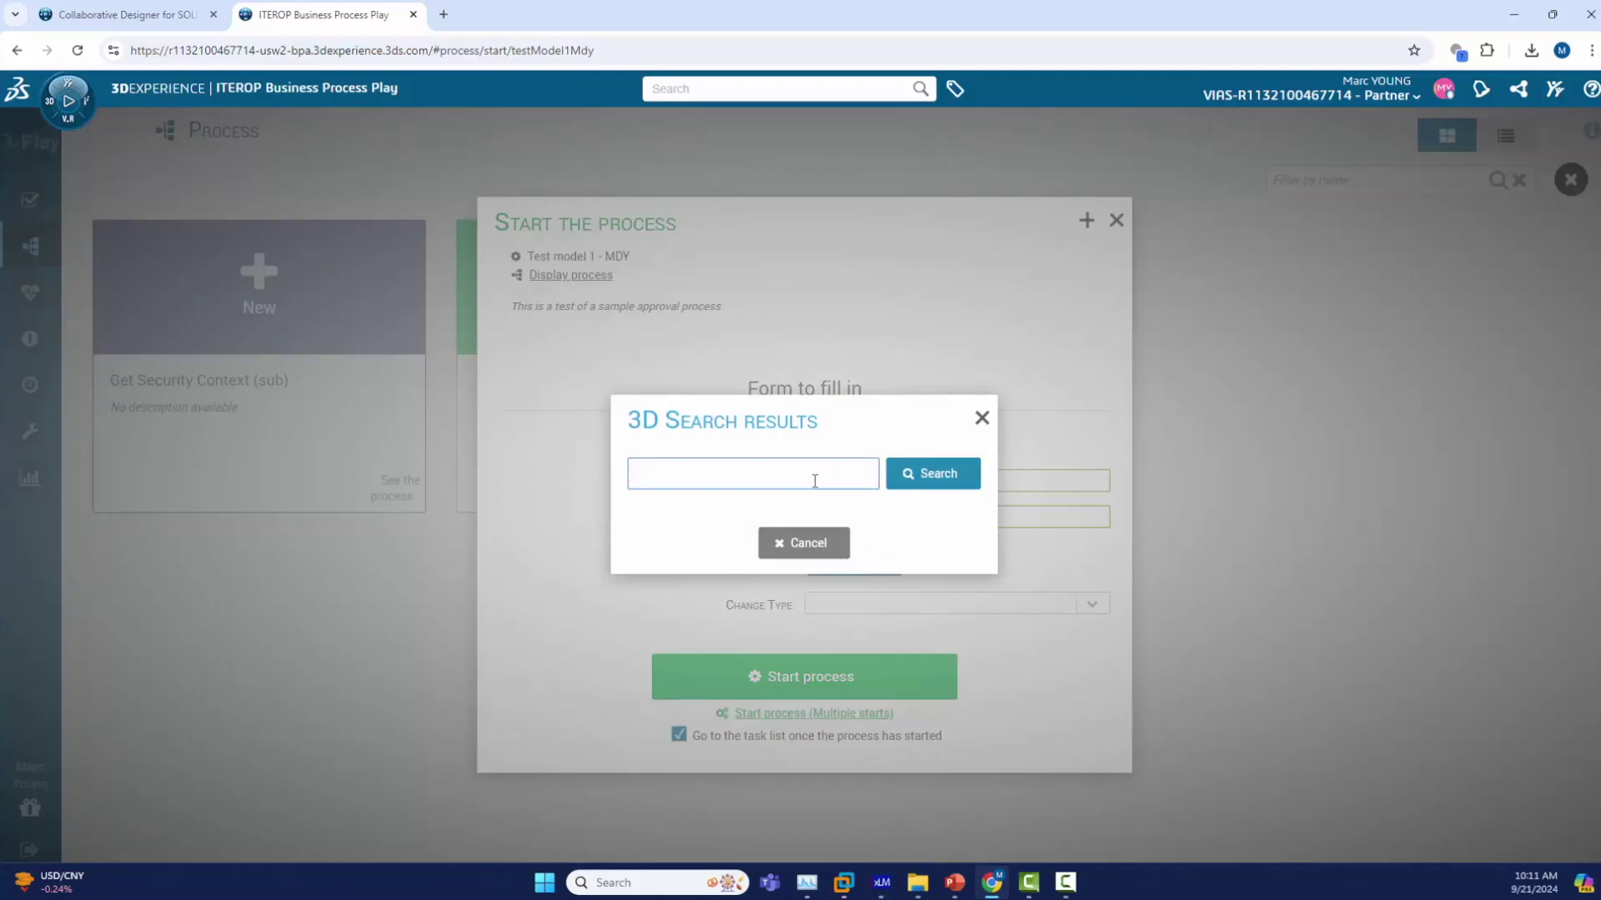
pyautogui.write('test')
pyautogui.click(941, 475)
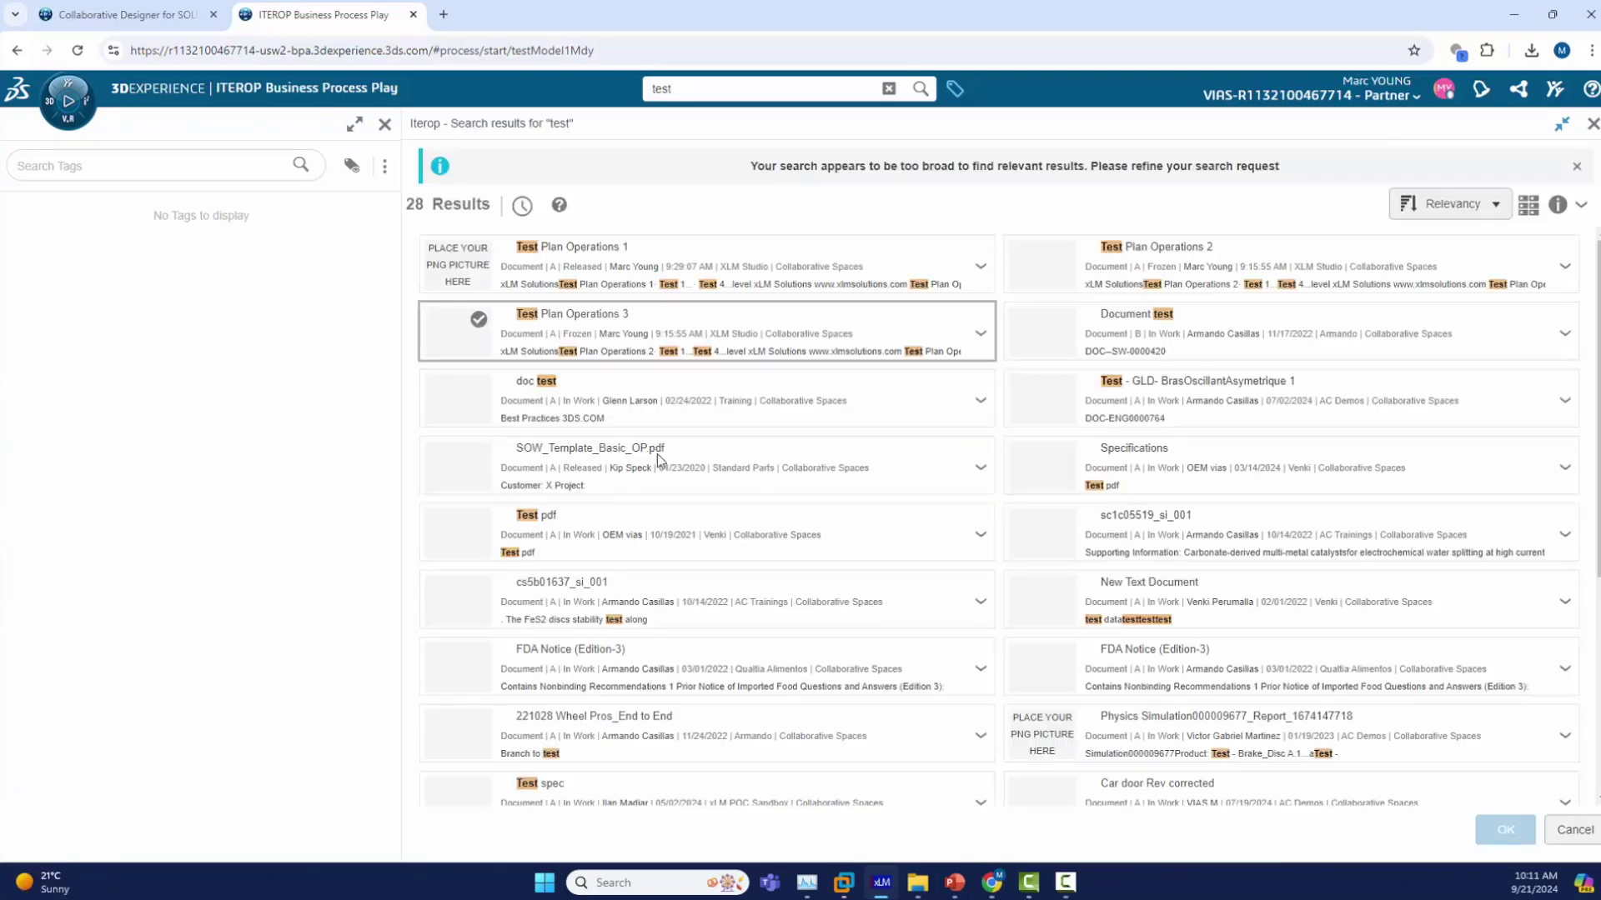
pyautogui.click(1164, 248)
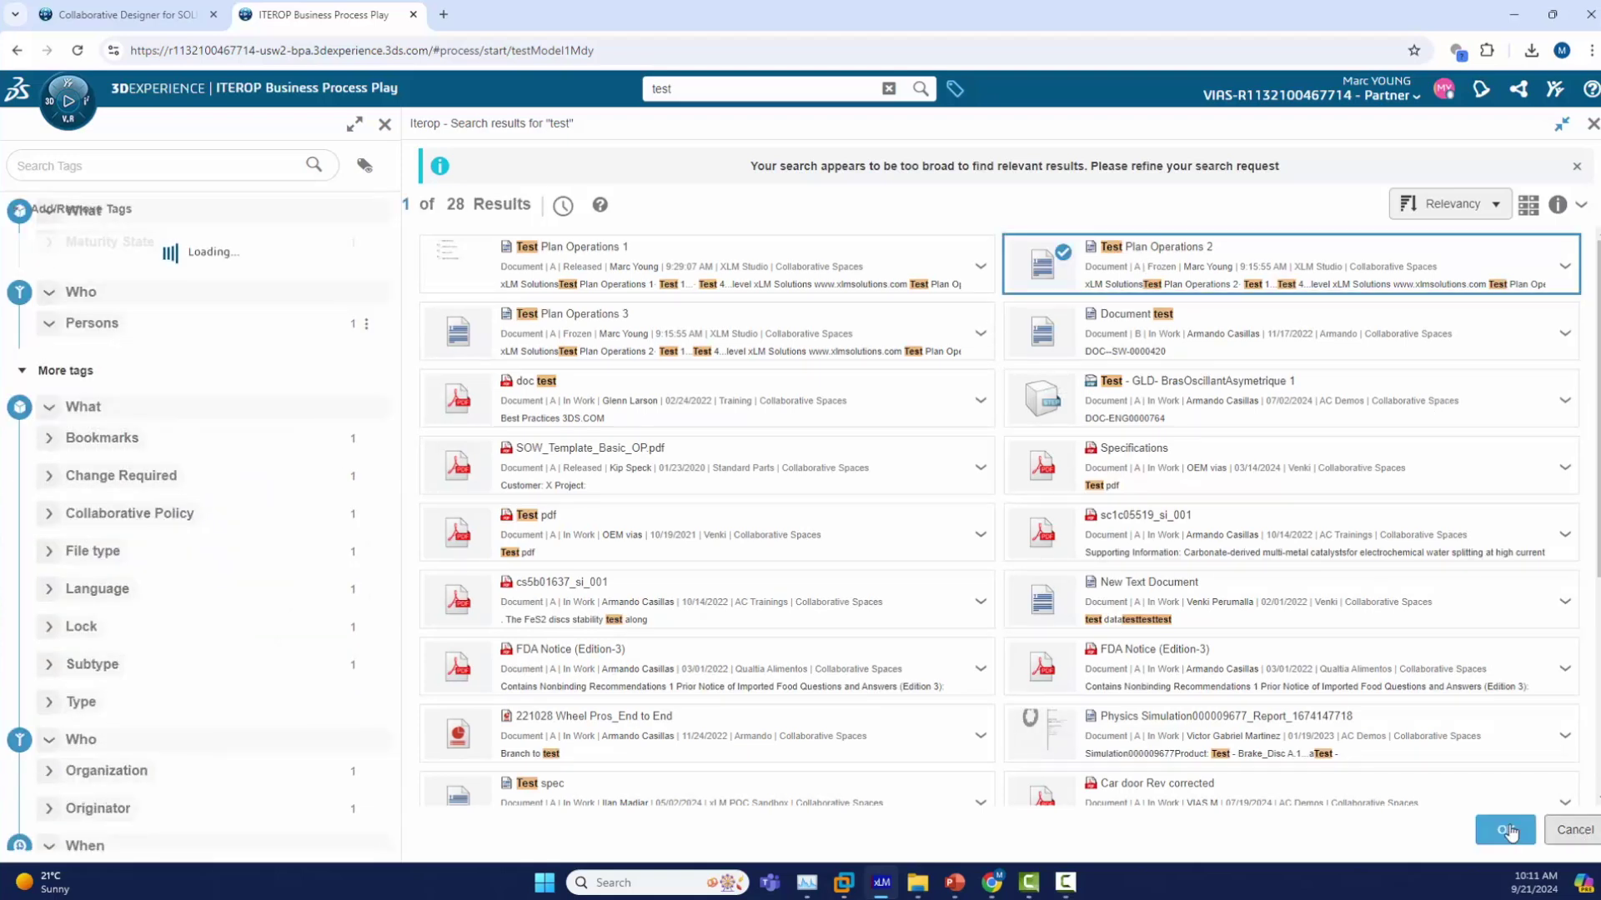
pyautogui.click(1506, 830)
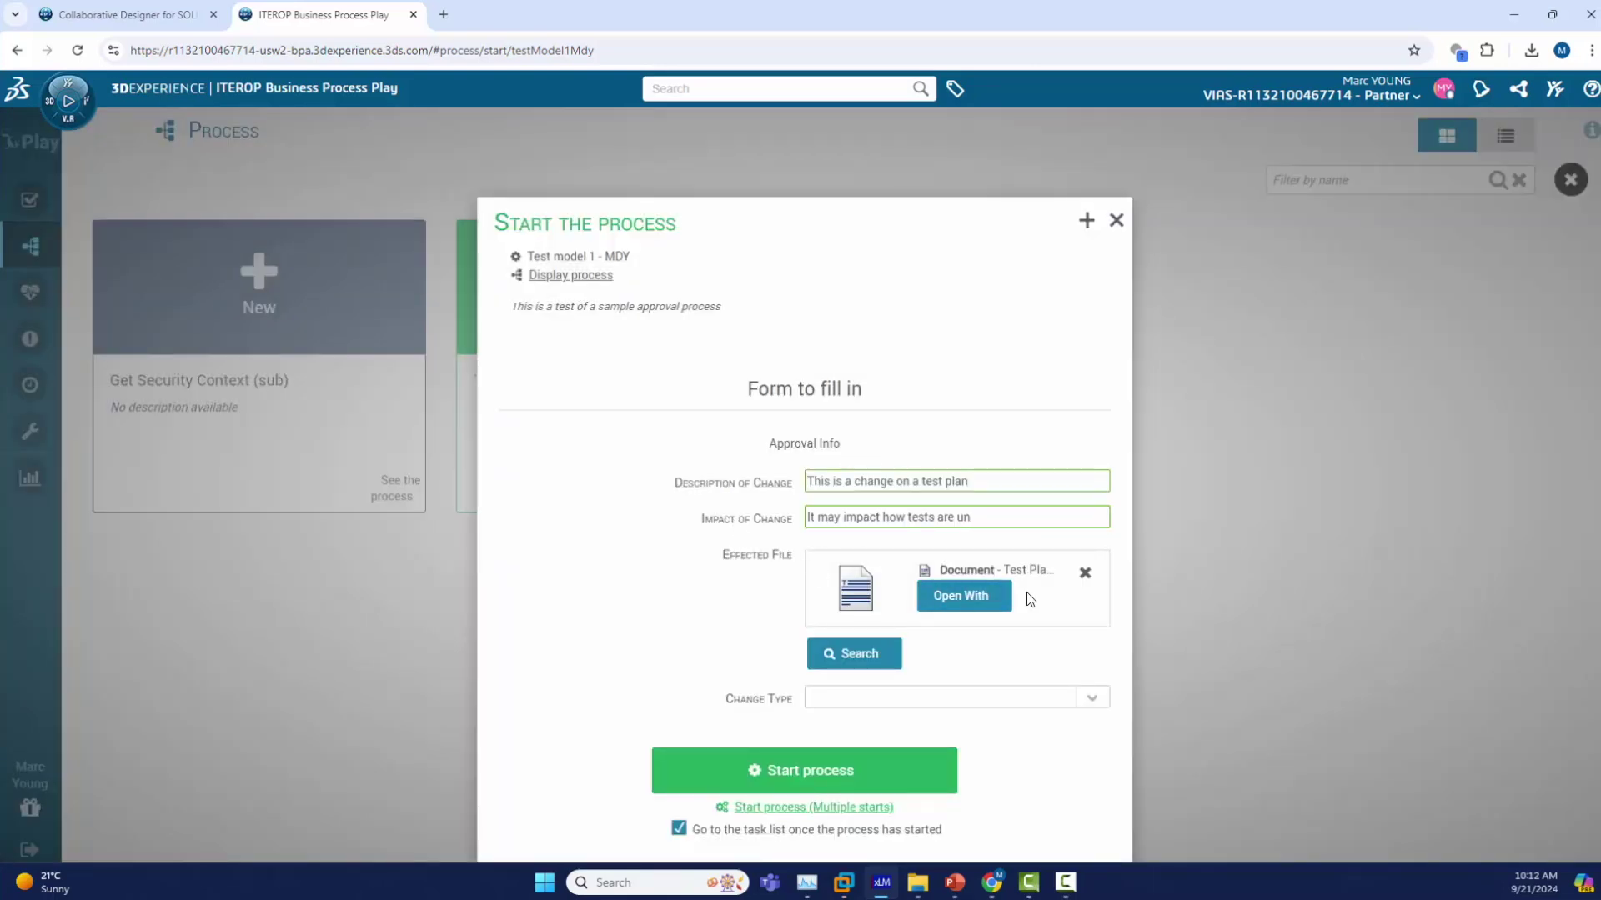
# - Set the change type to Engineering and start the process
pyautogui.click(1100, 705)
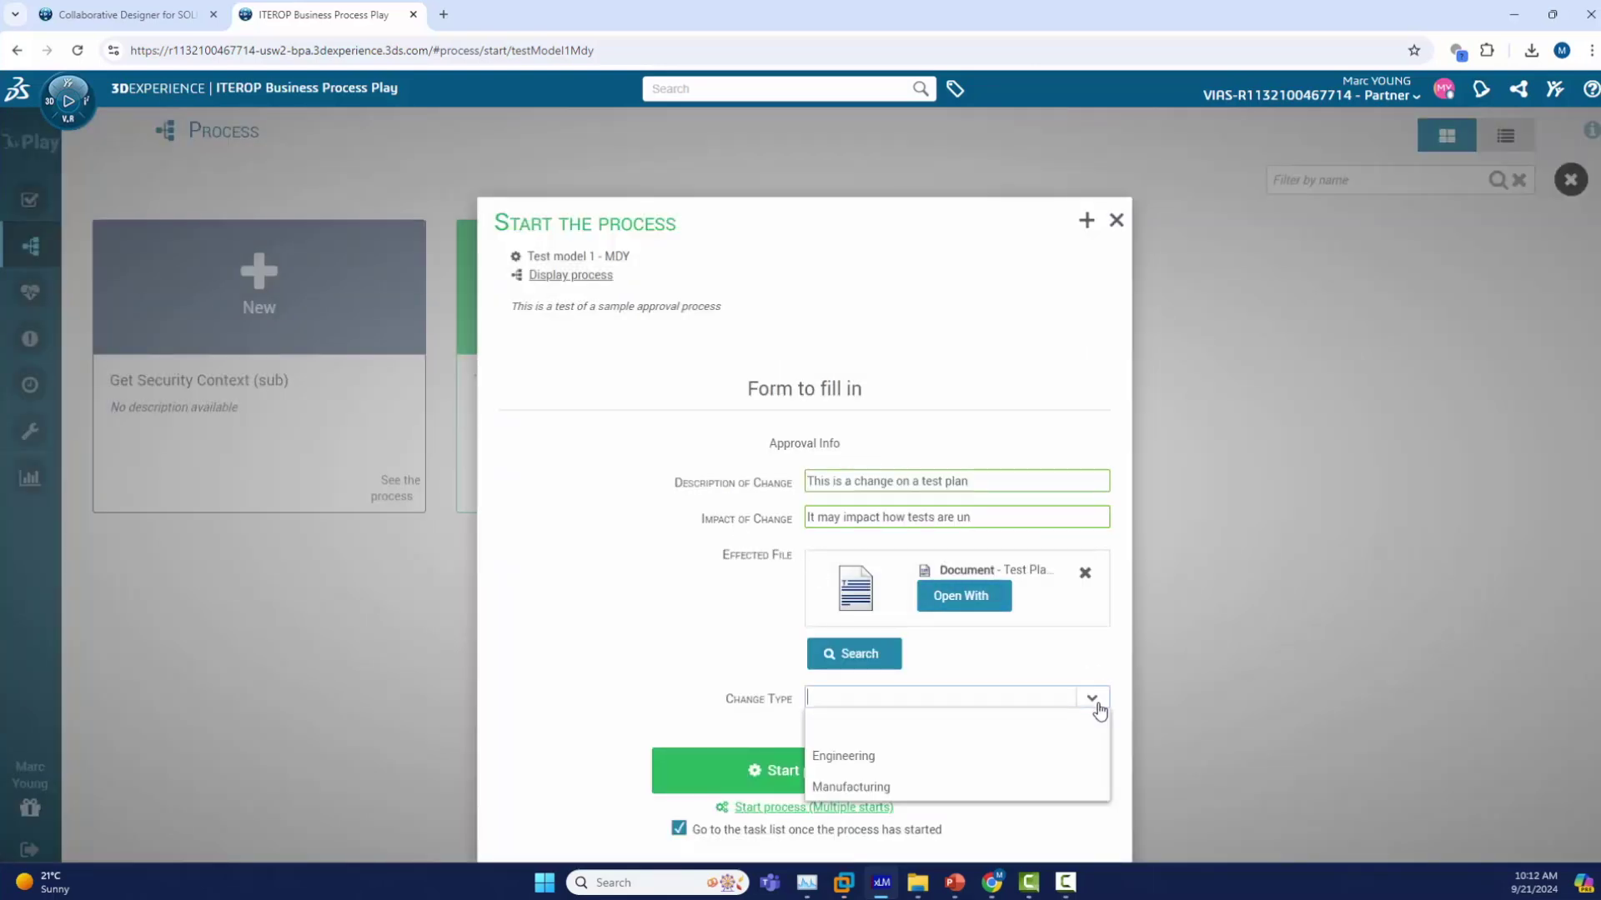
pyautogui.click(852, 758)
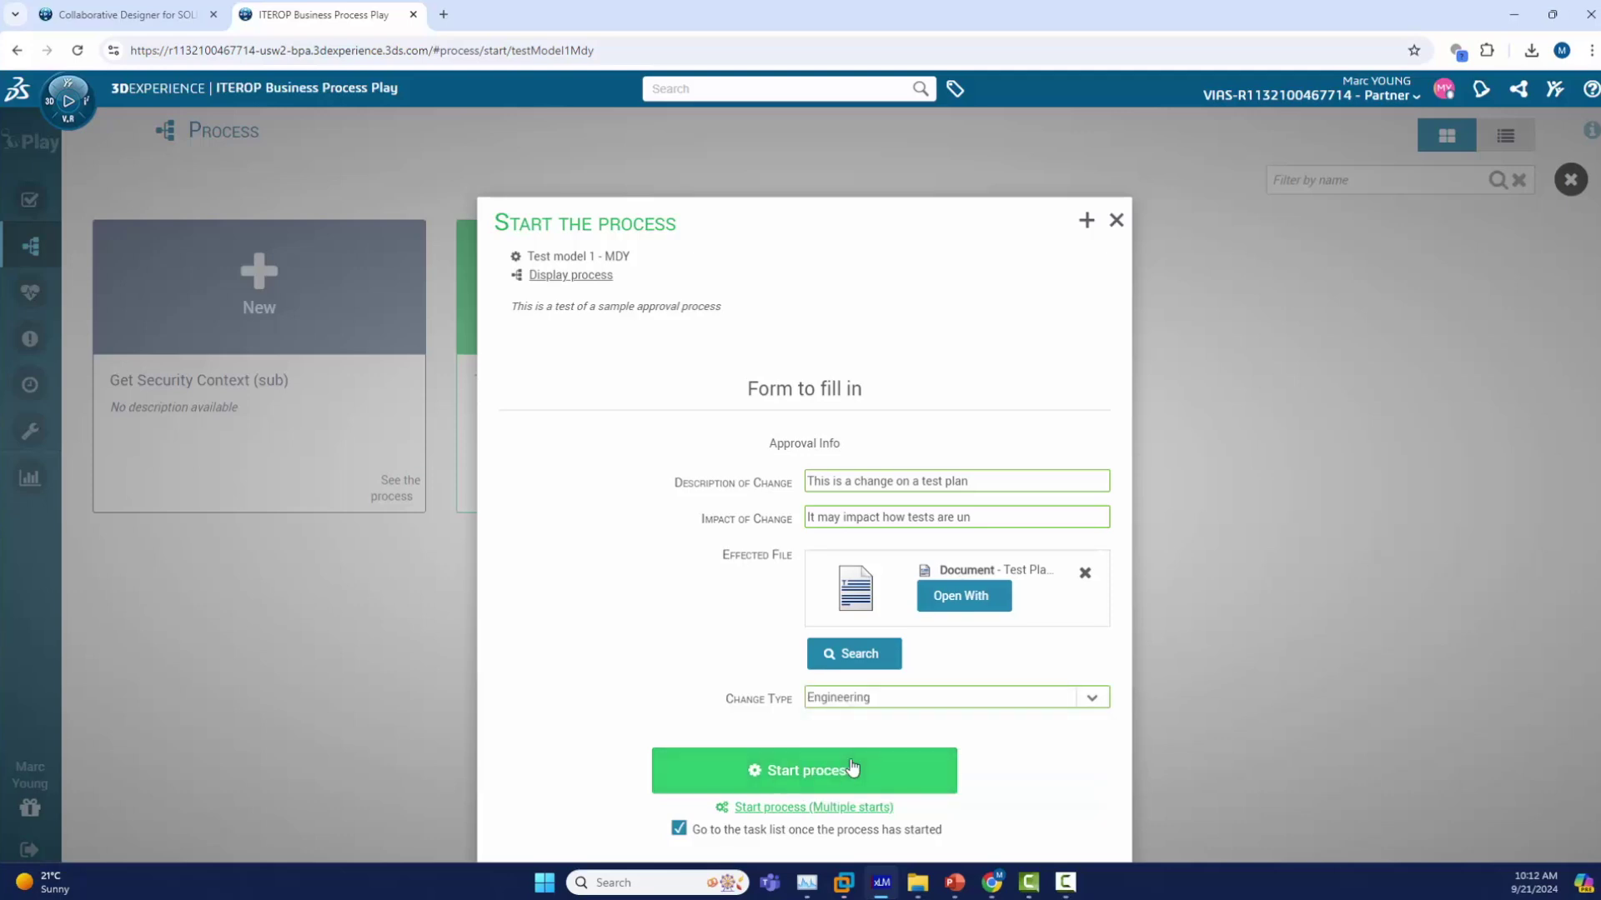
pyautogui.click(750, 771)
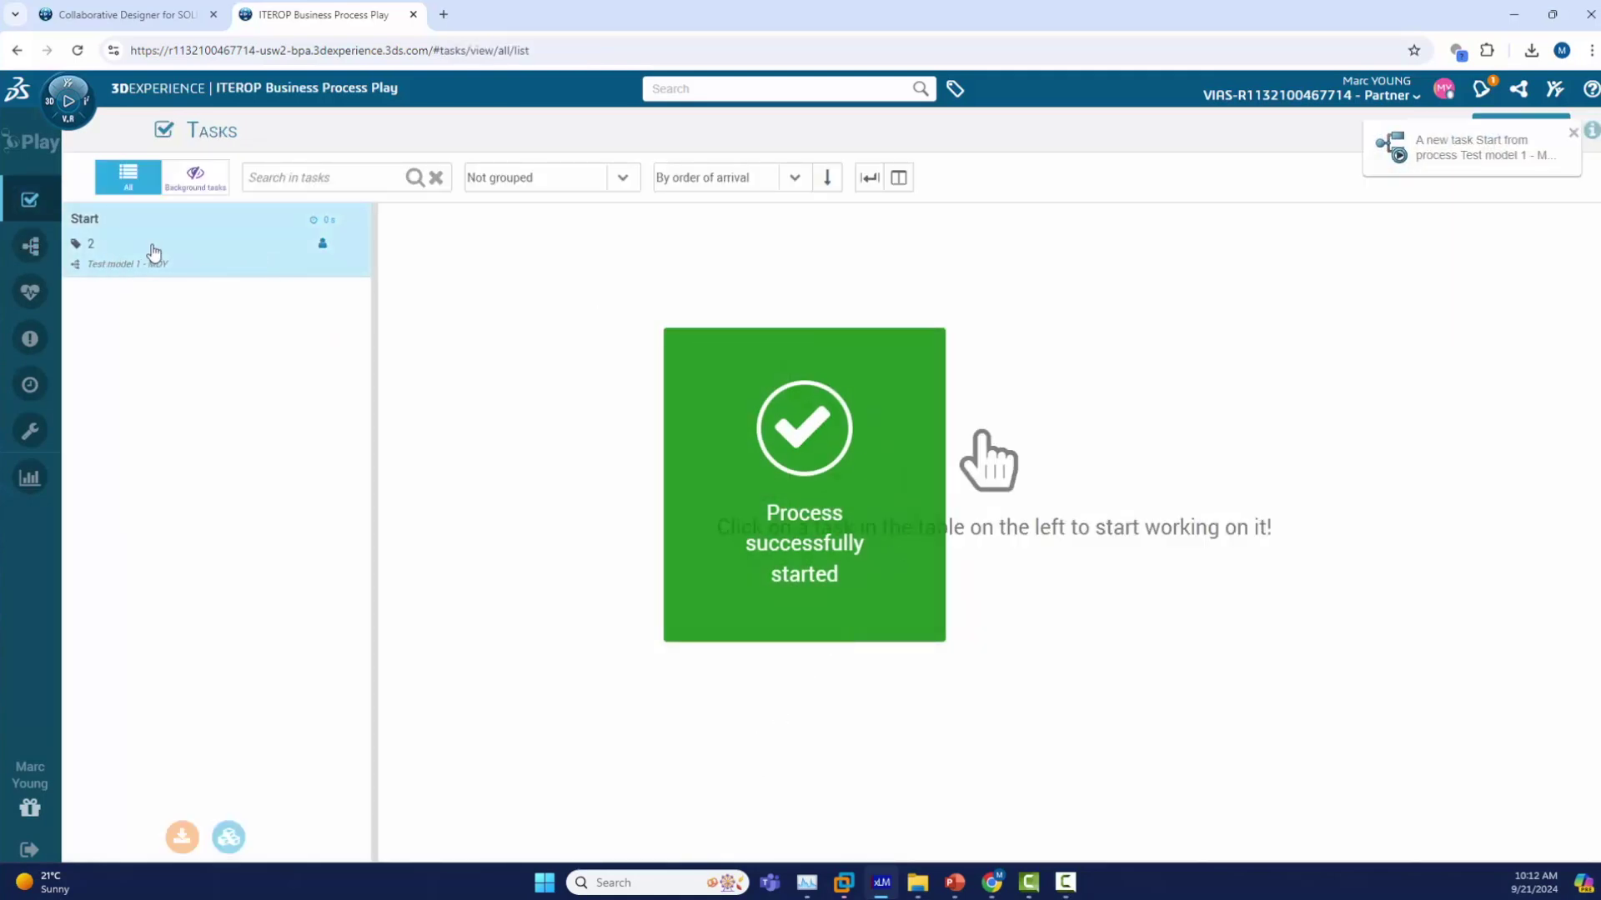
# - Review the effected document attached to the Start task, close the document view and finish the task
pyautogui.click(217, 247)
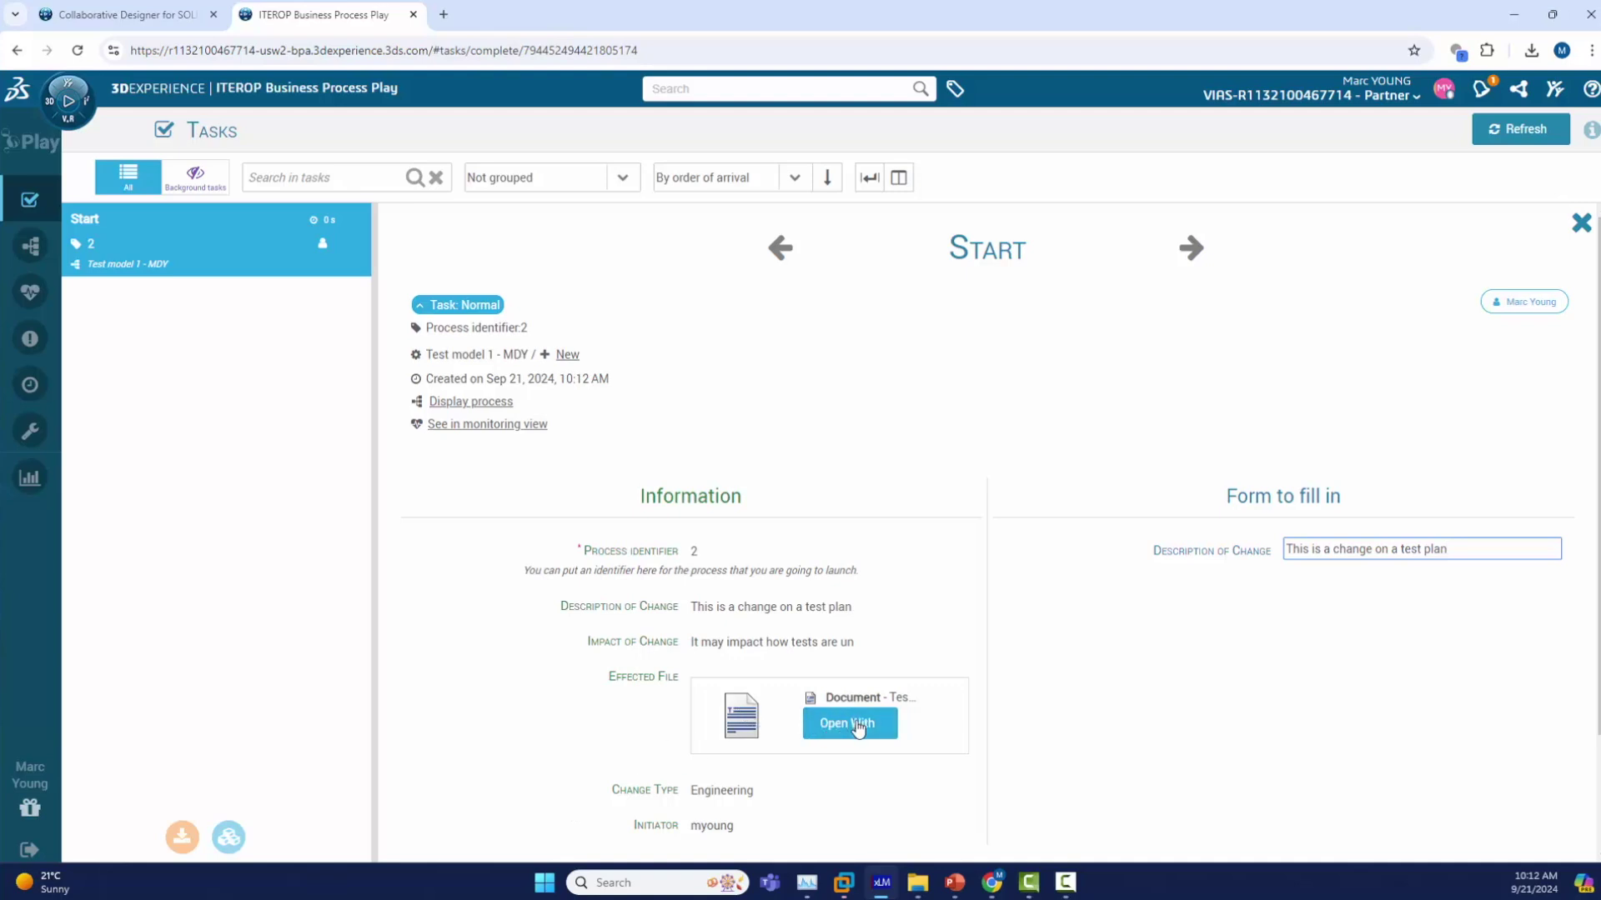
pyautogui.click(858, 727)
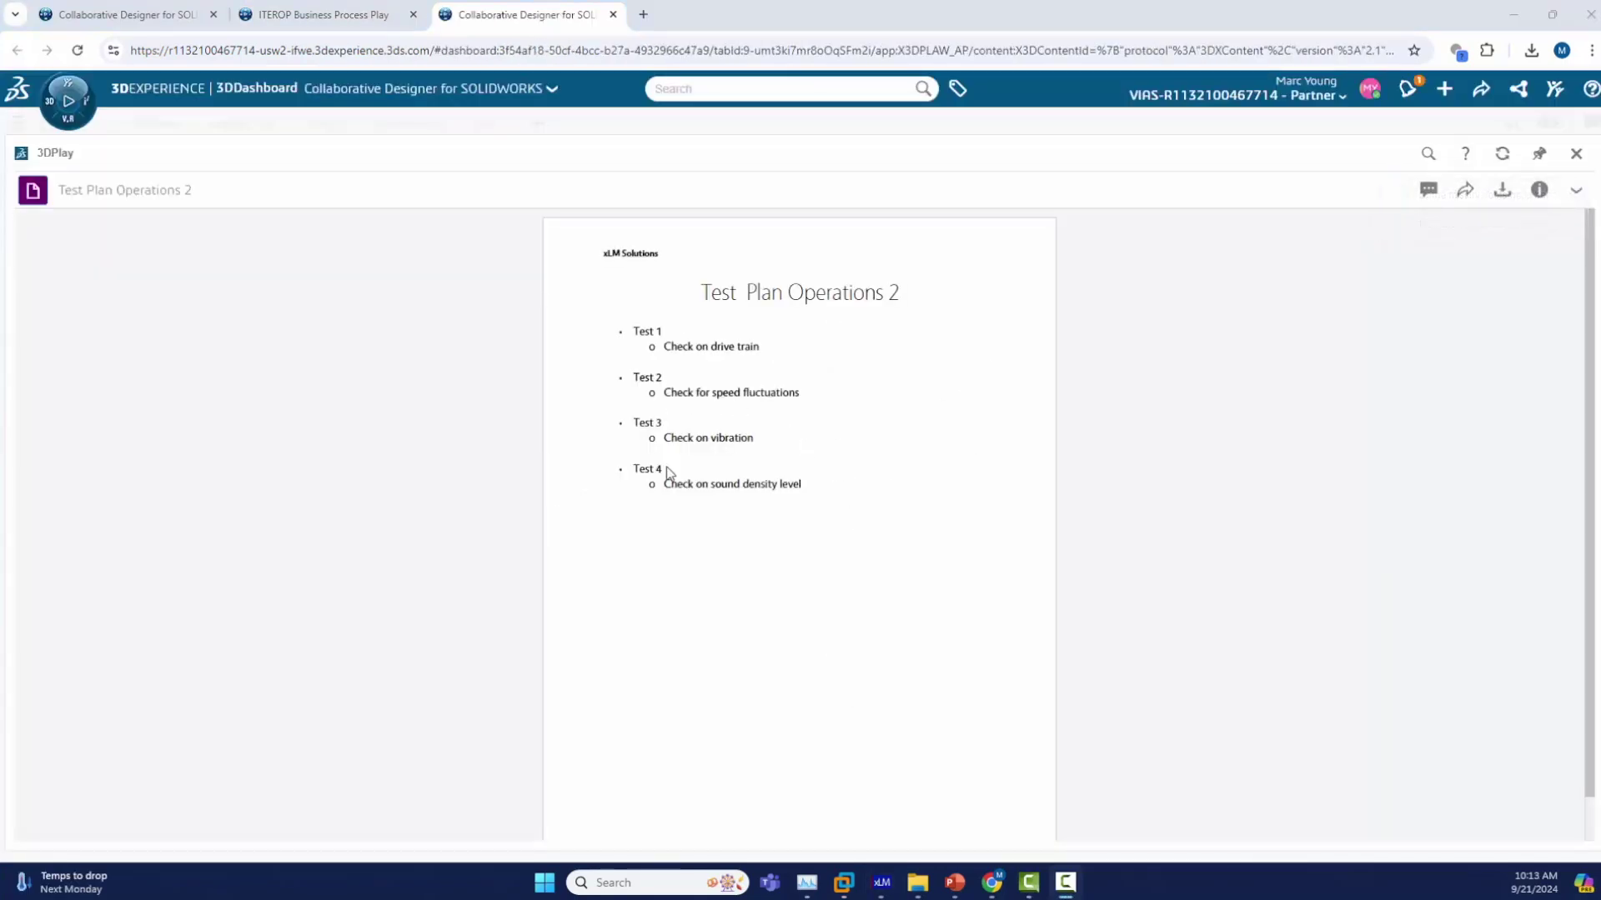
pyautogui.click(613, 15)
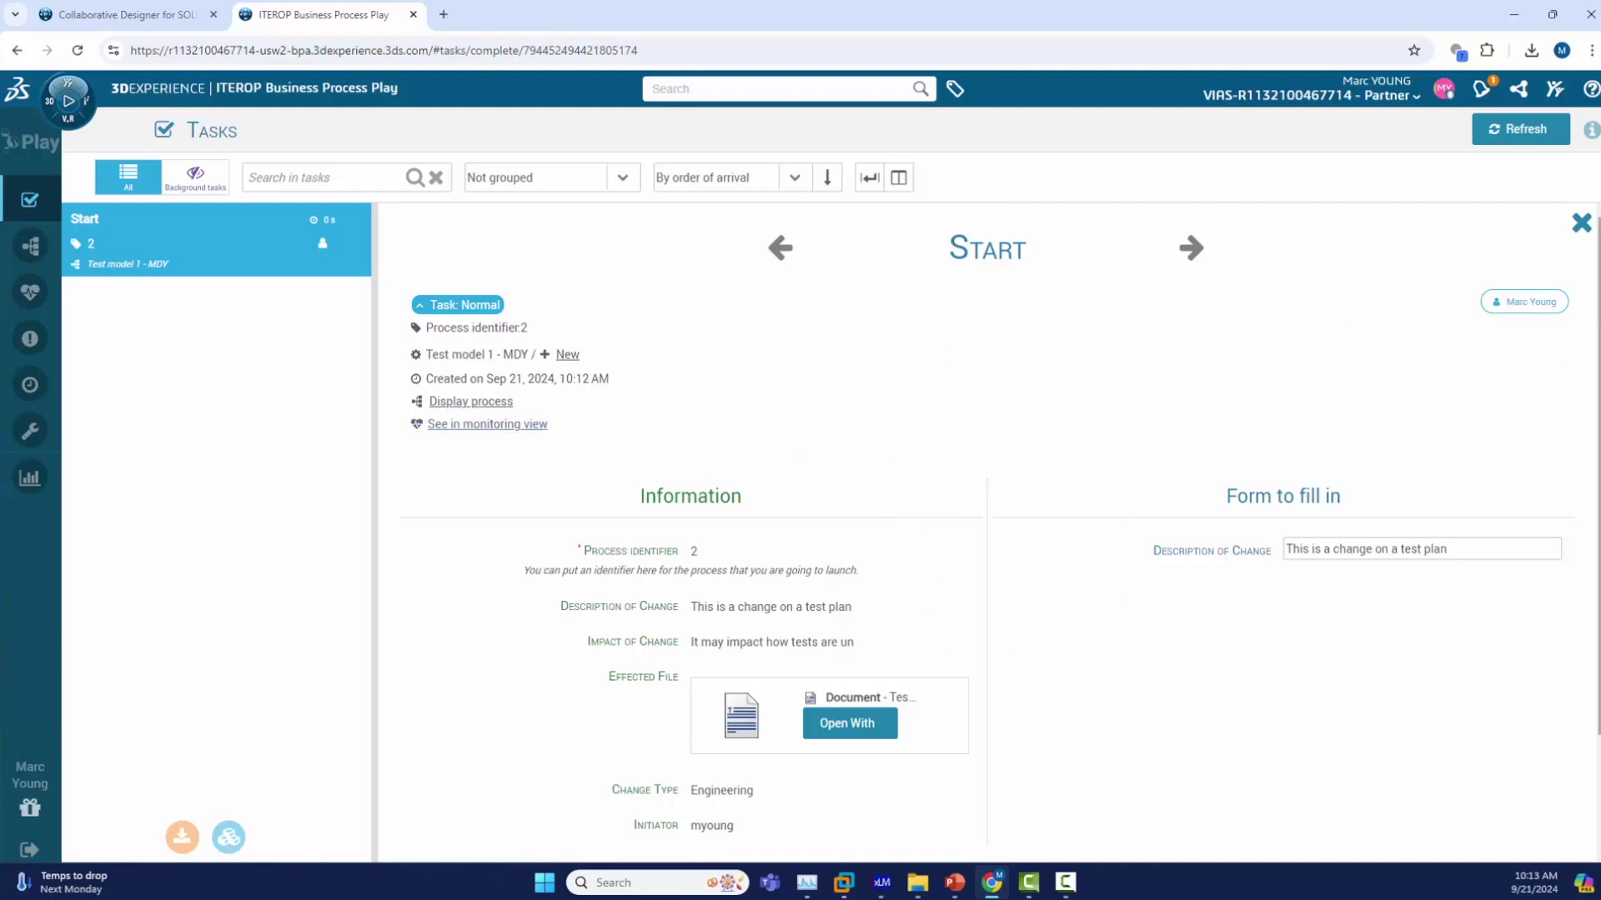
pyautogui.scroll(-2, 951, 650)
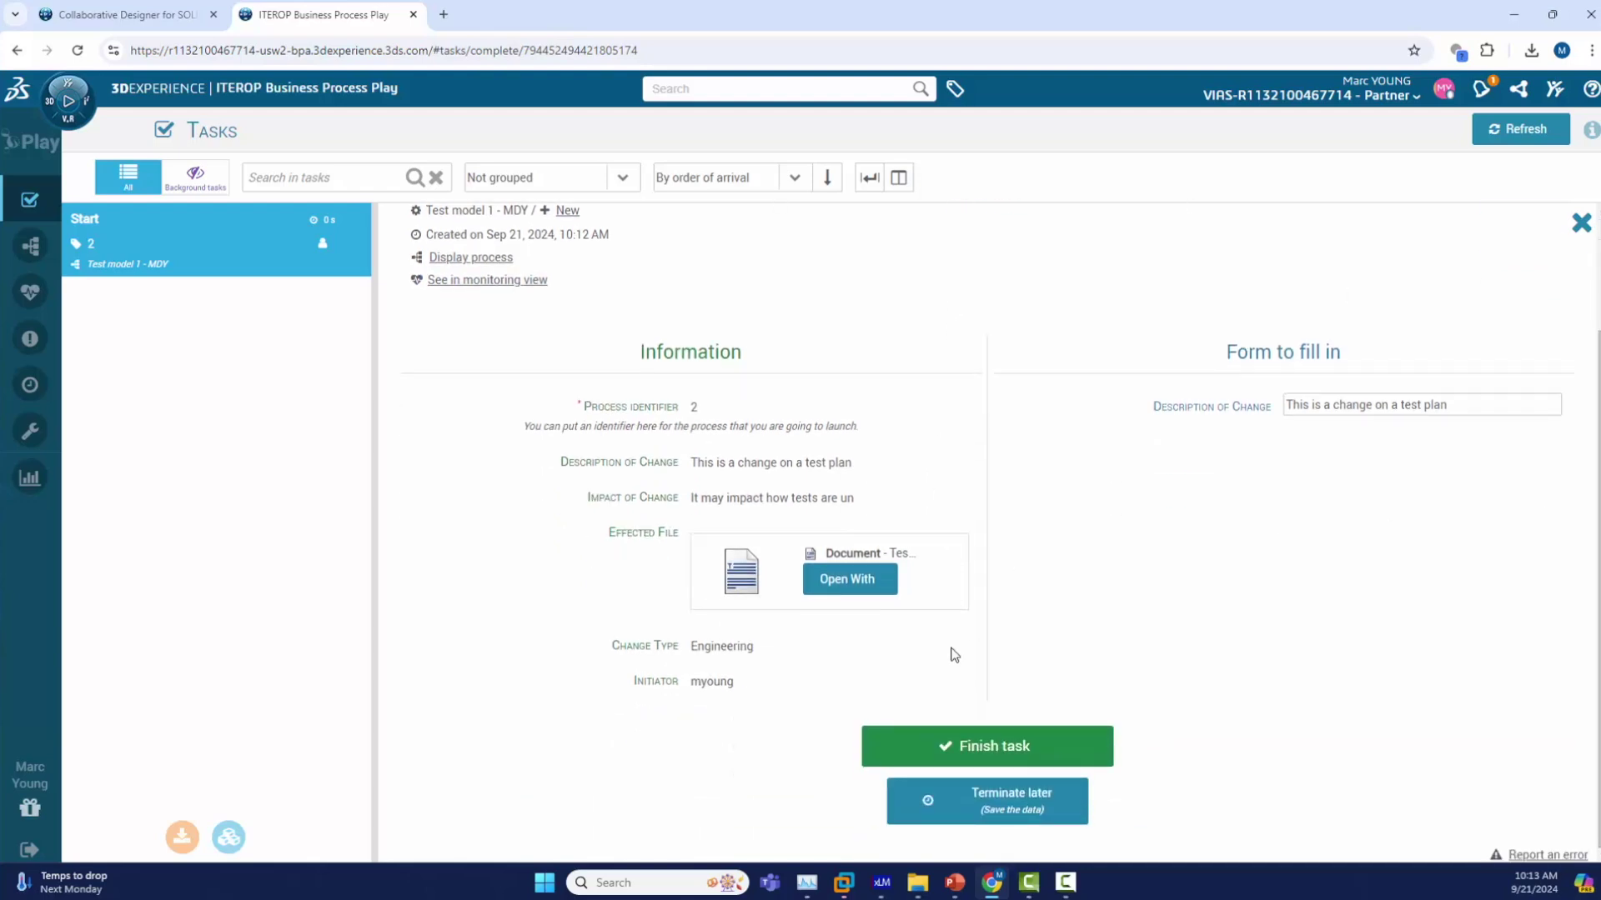
pyautogui.click(957, 754)
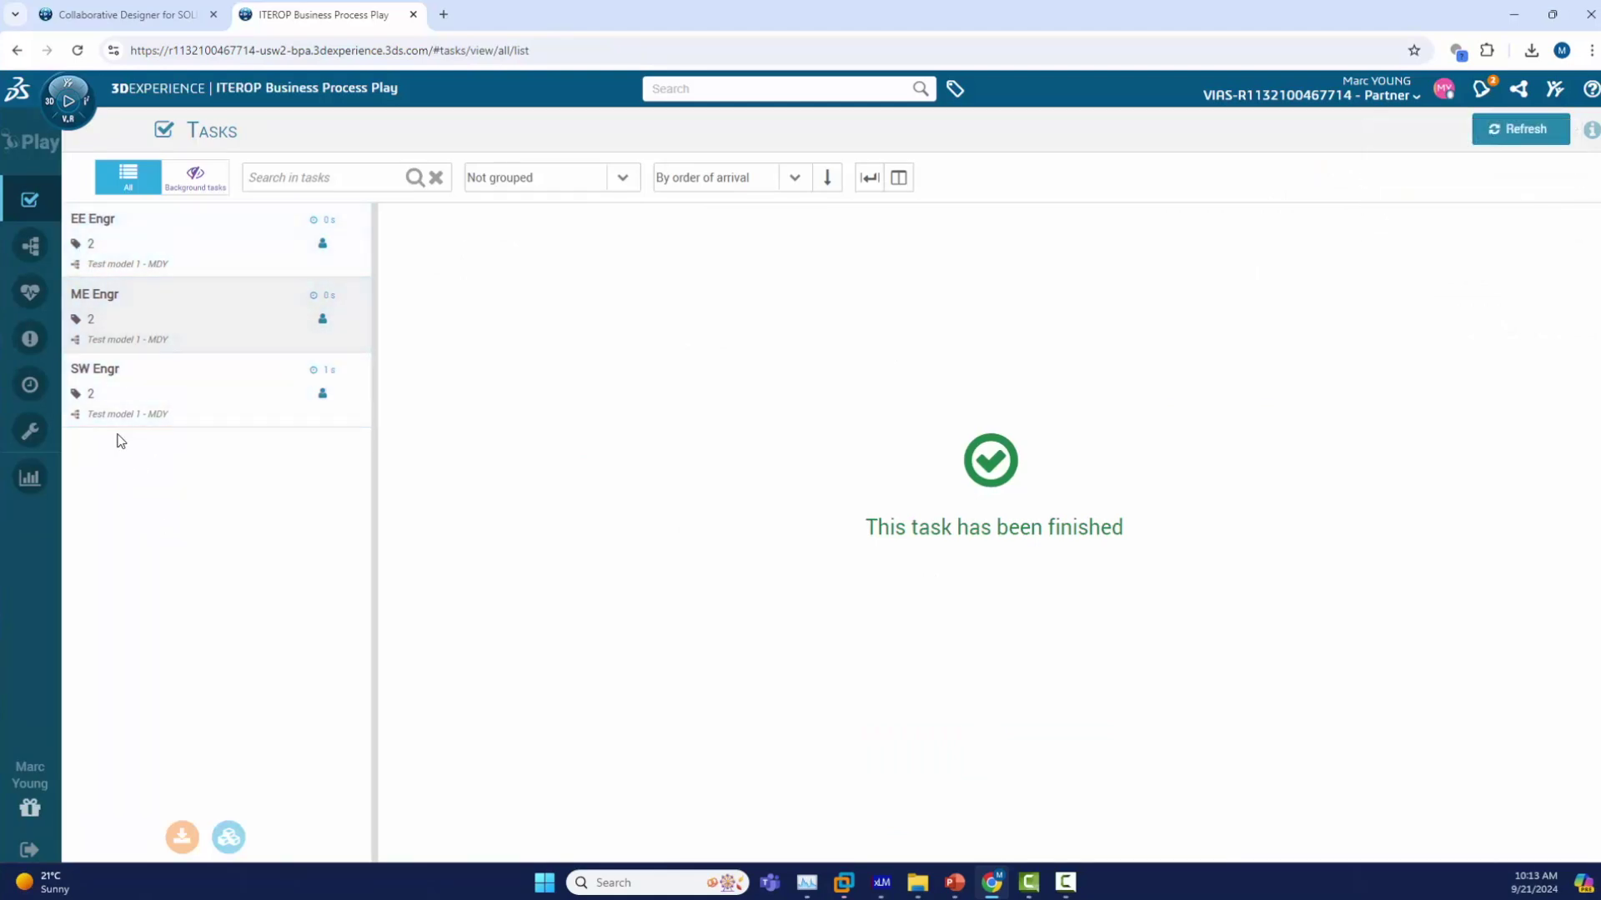
# - Check the EE Engr task's place in the process diagram and finish that task
pyautogui.click(193, 248)
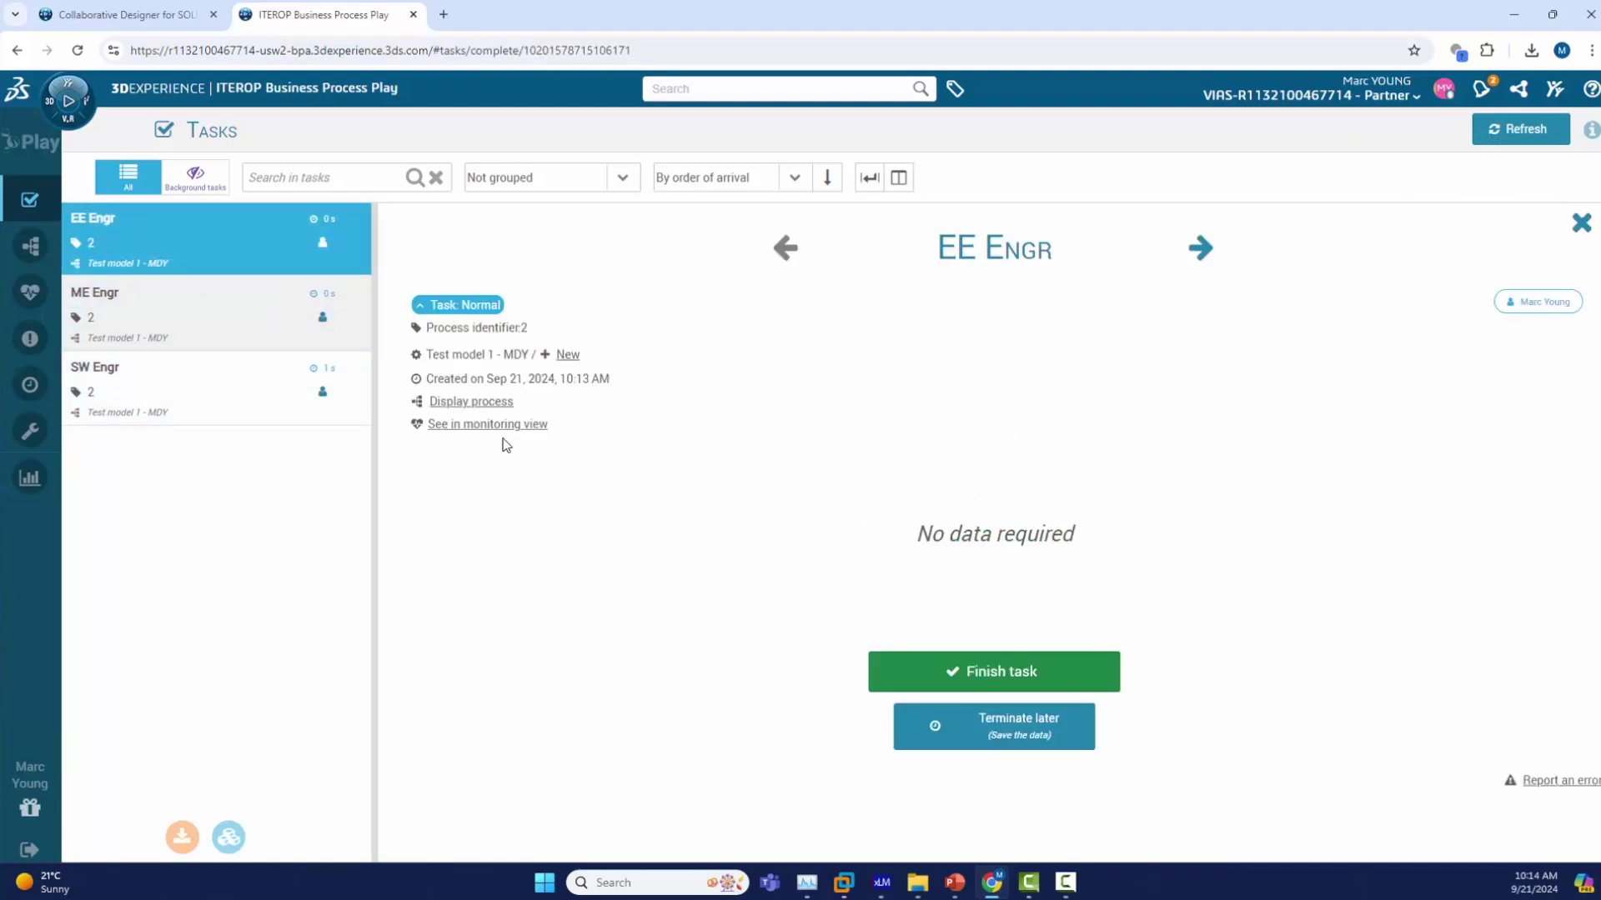
pyautogui.click(466, 402)
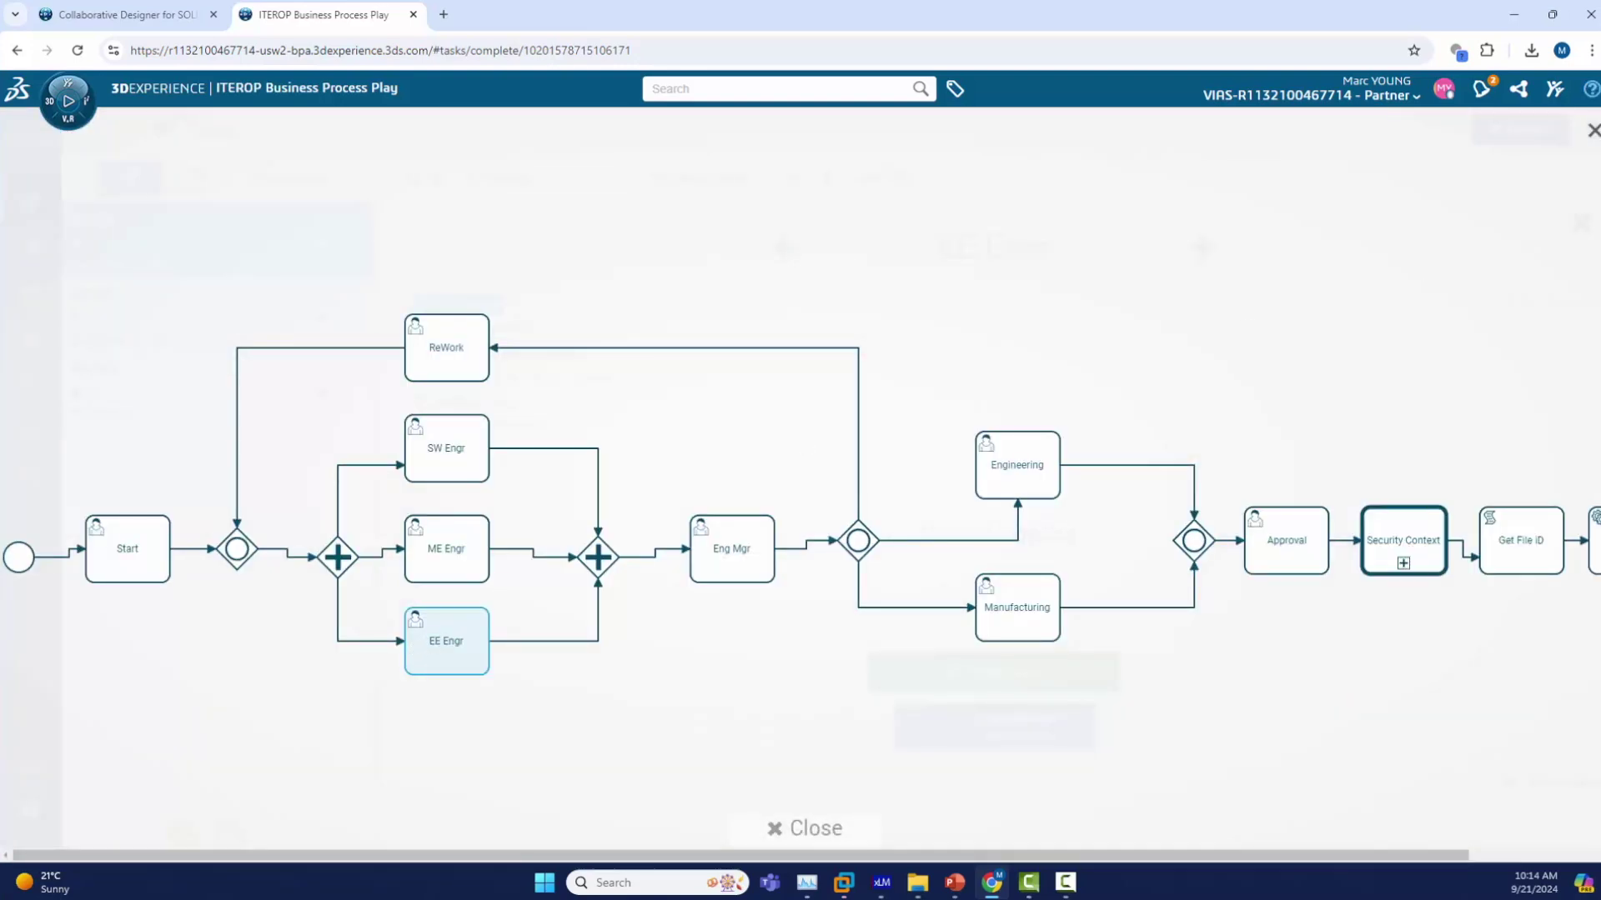
pyautogui.rightClick(1592, 135)
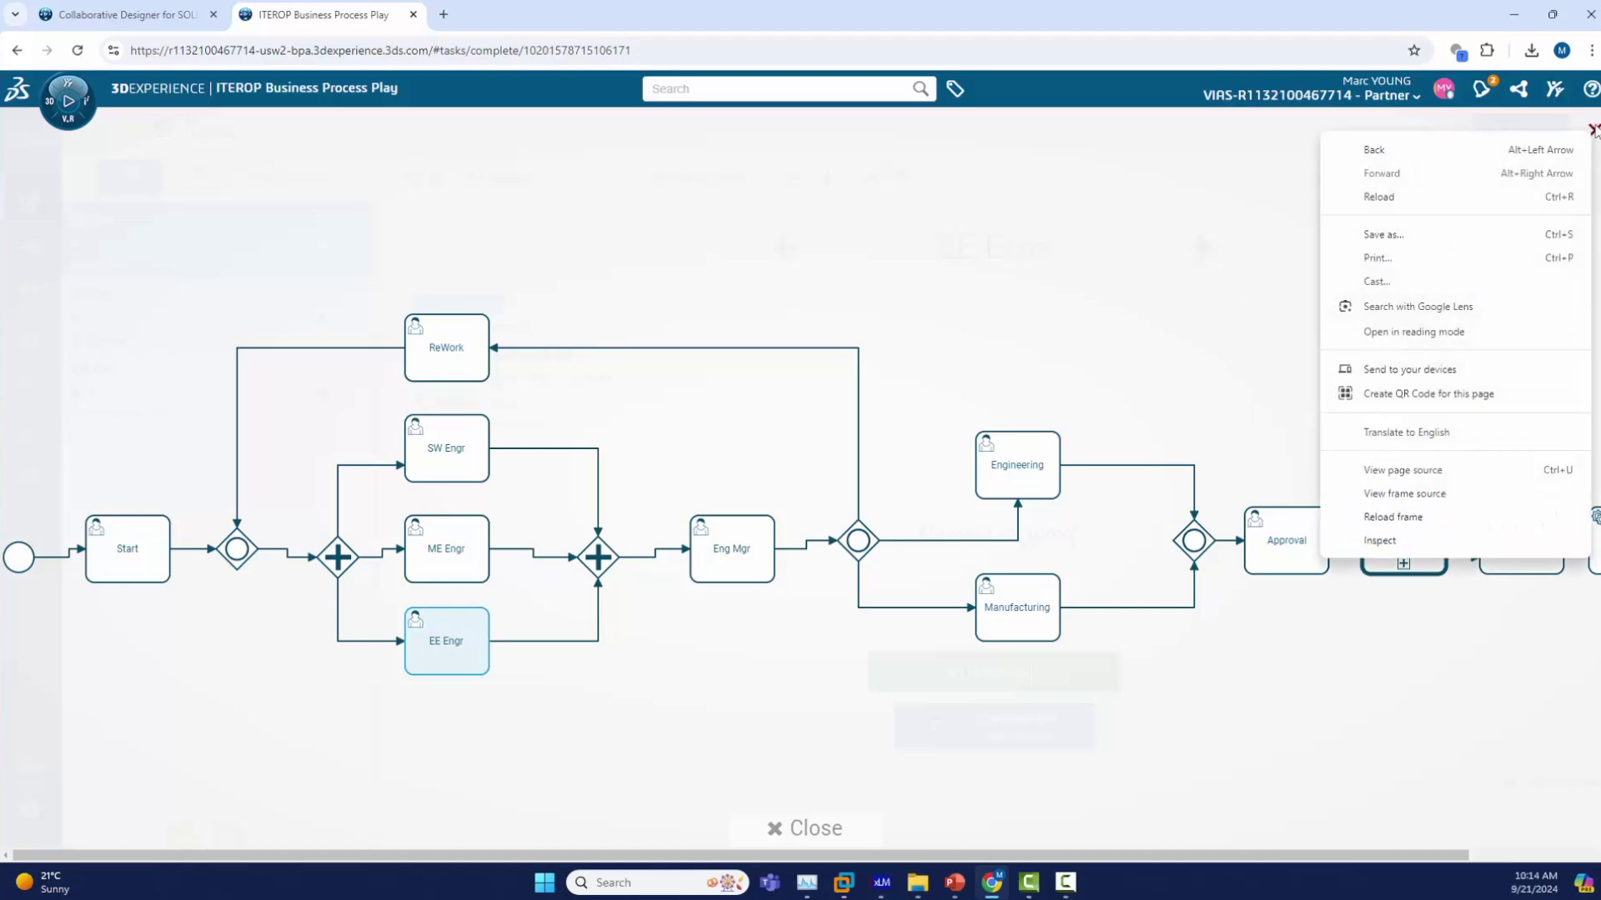
pyautogui.click(1593, 131)
pyautogui.click(1593, 131)
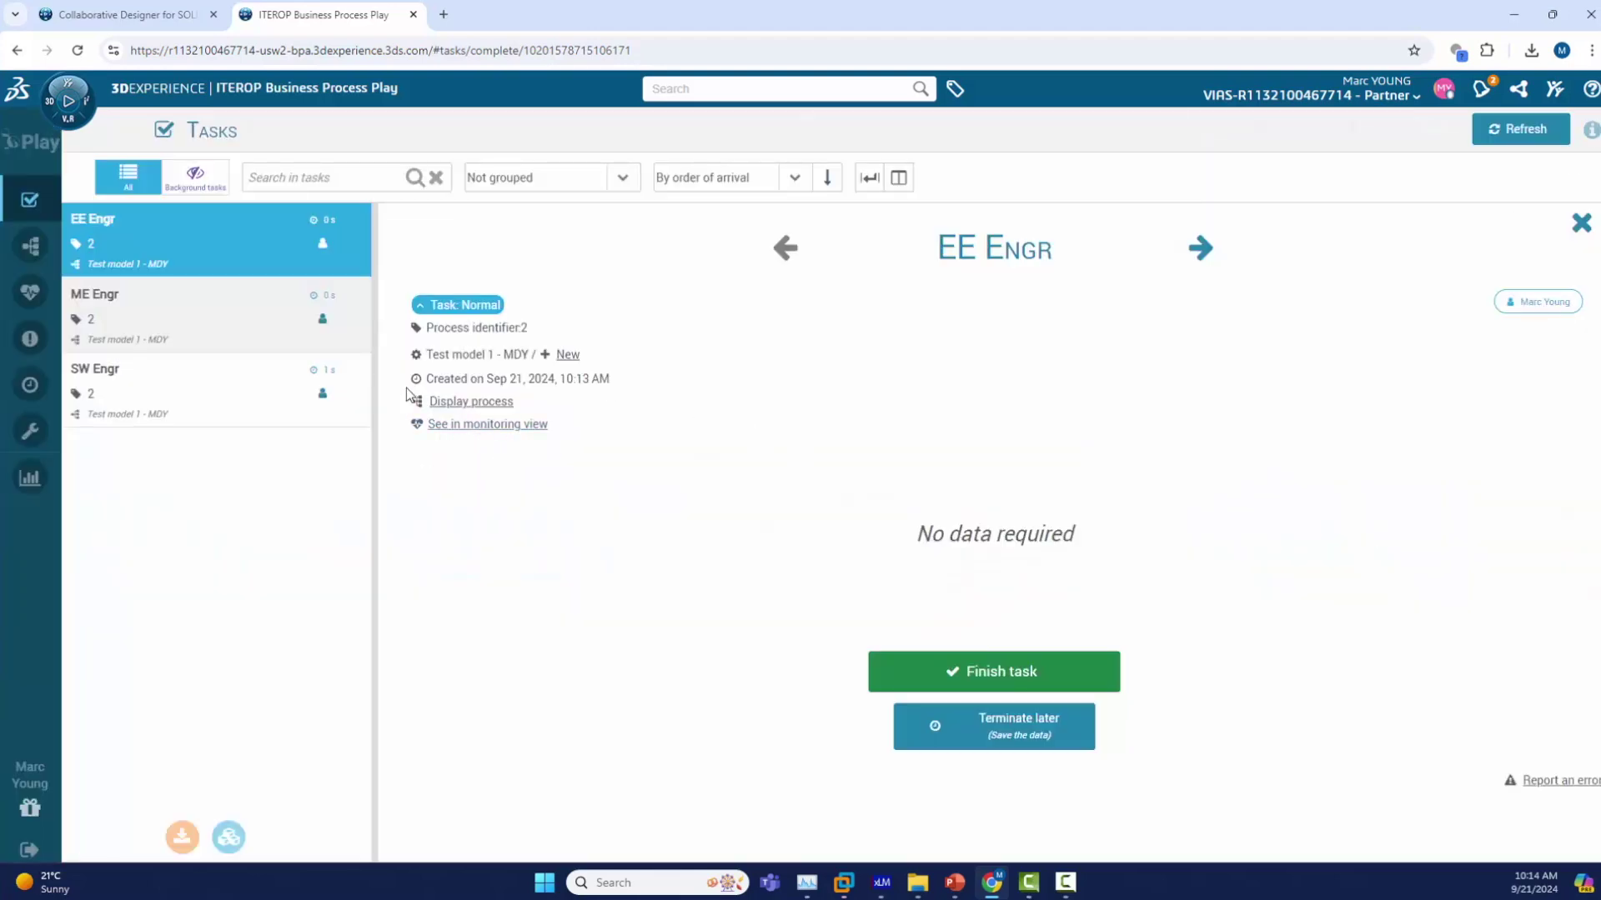
pyautogui.click(977, 677)
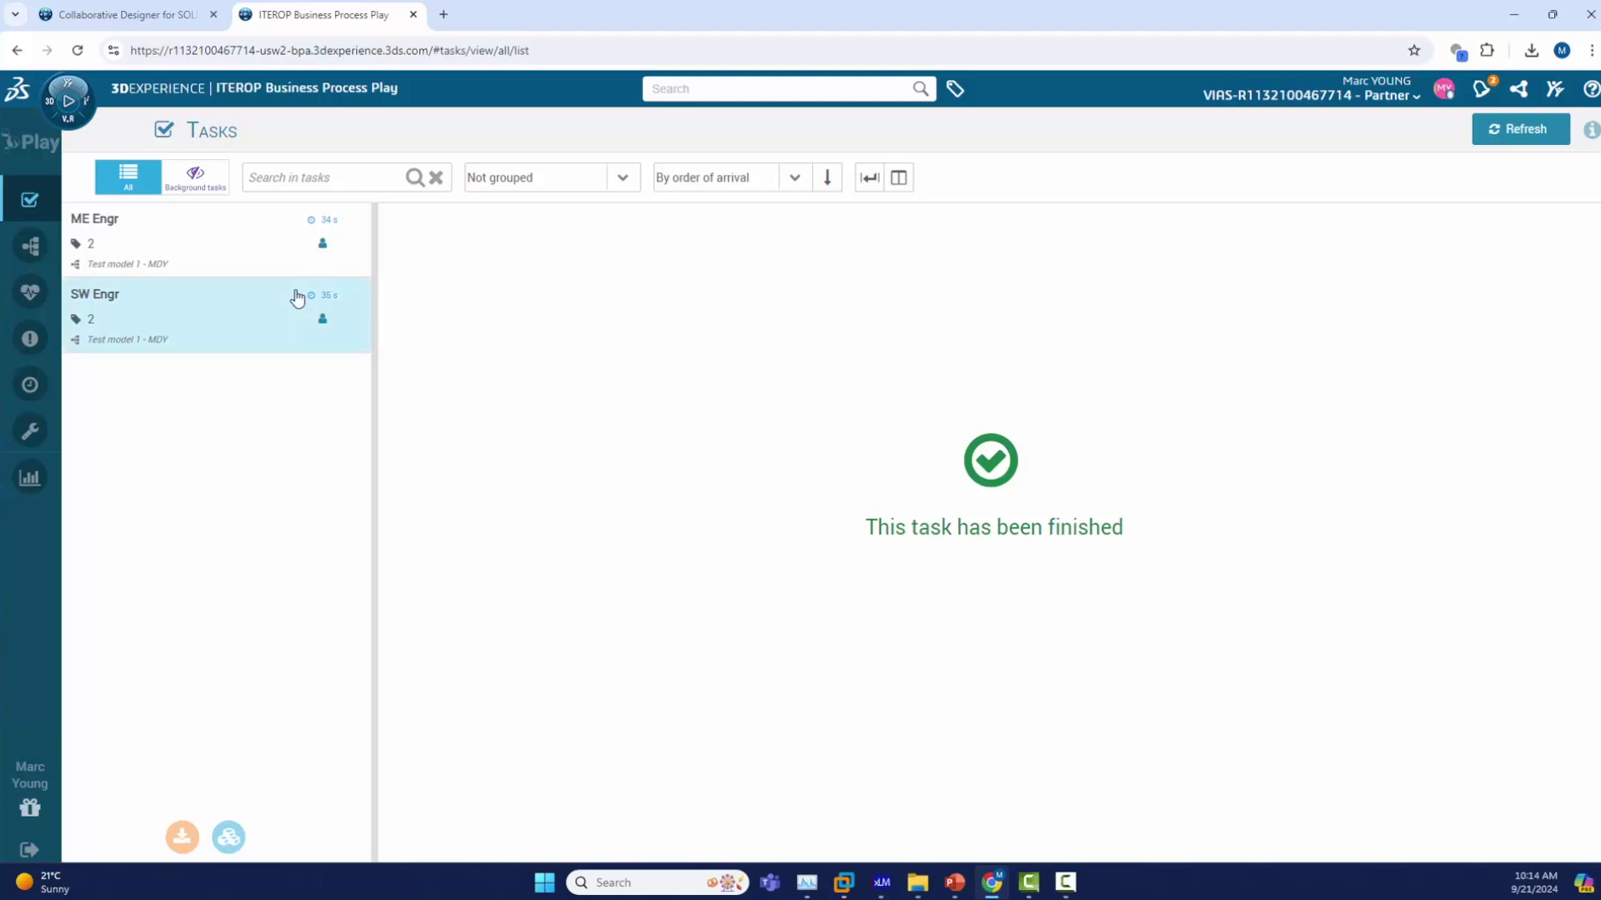
# - Finish the ME Engr and SW Engr tasks without entering any data
pyautogui.click(272, 268)
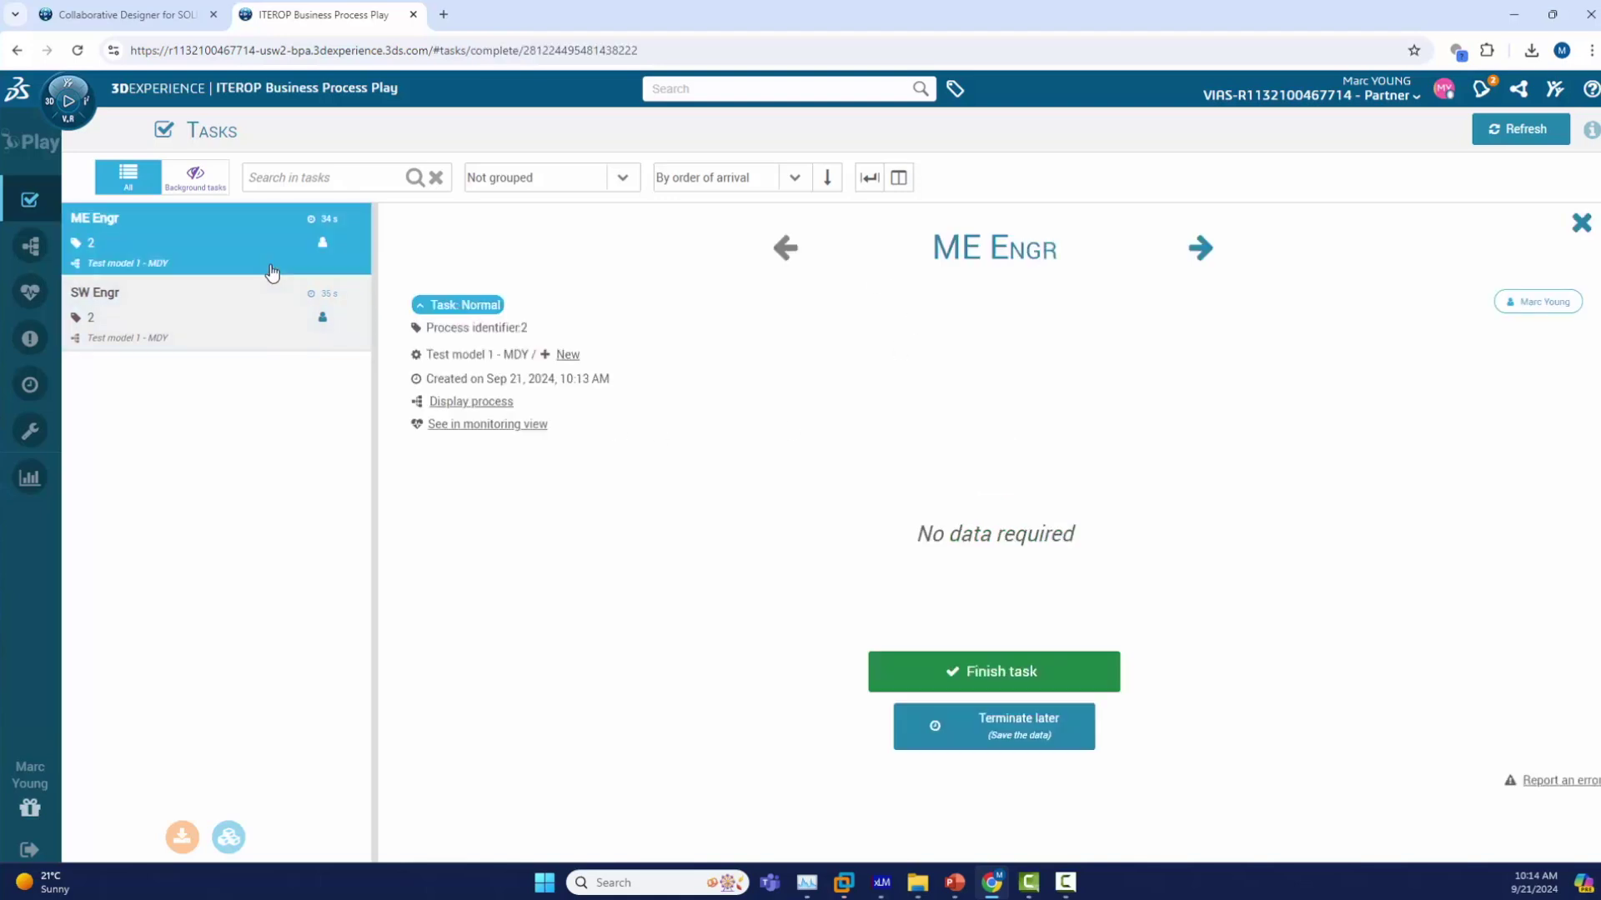
pyautogui.click(1036, 681)
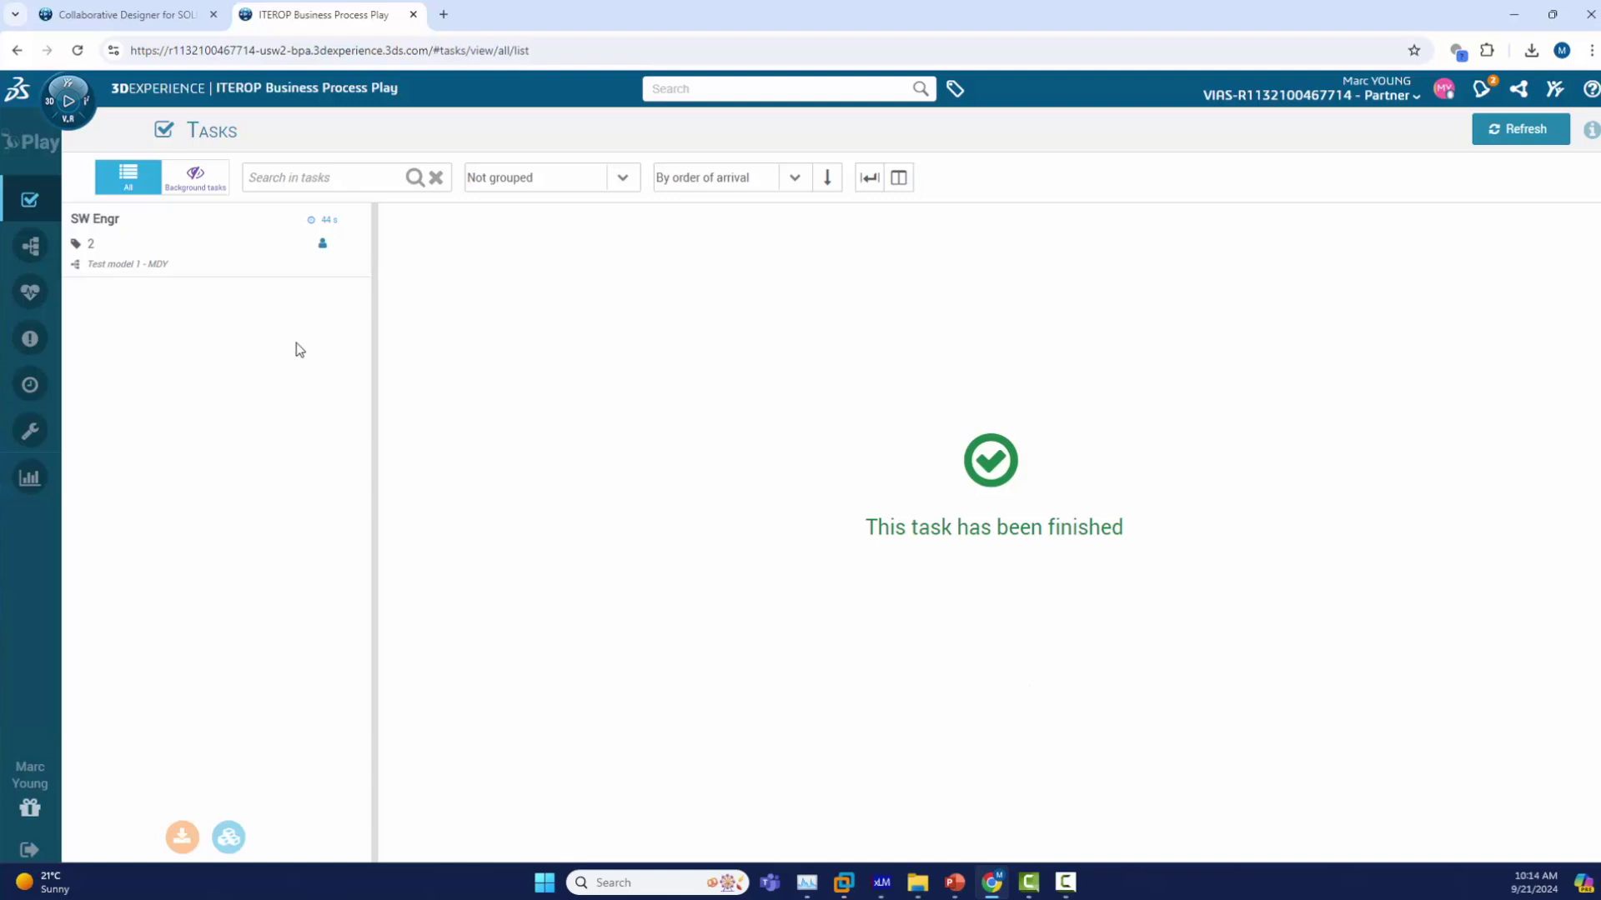
pyautogui.click(242, 255)
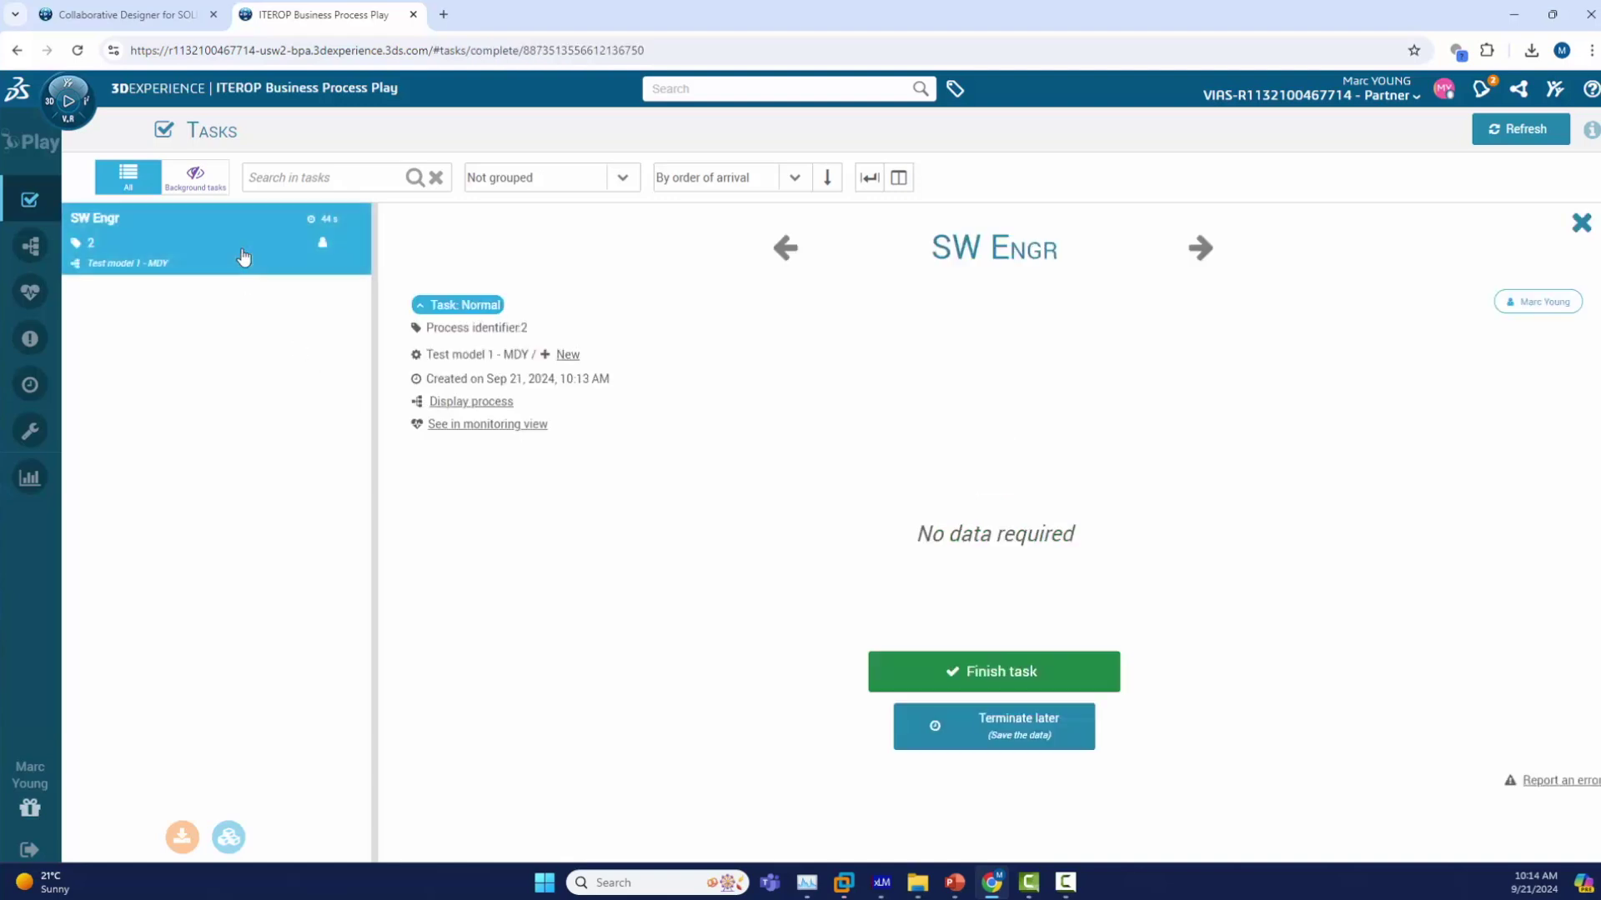
pyautogui.click(967, 673)
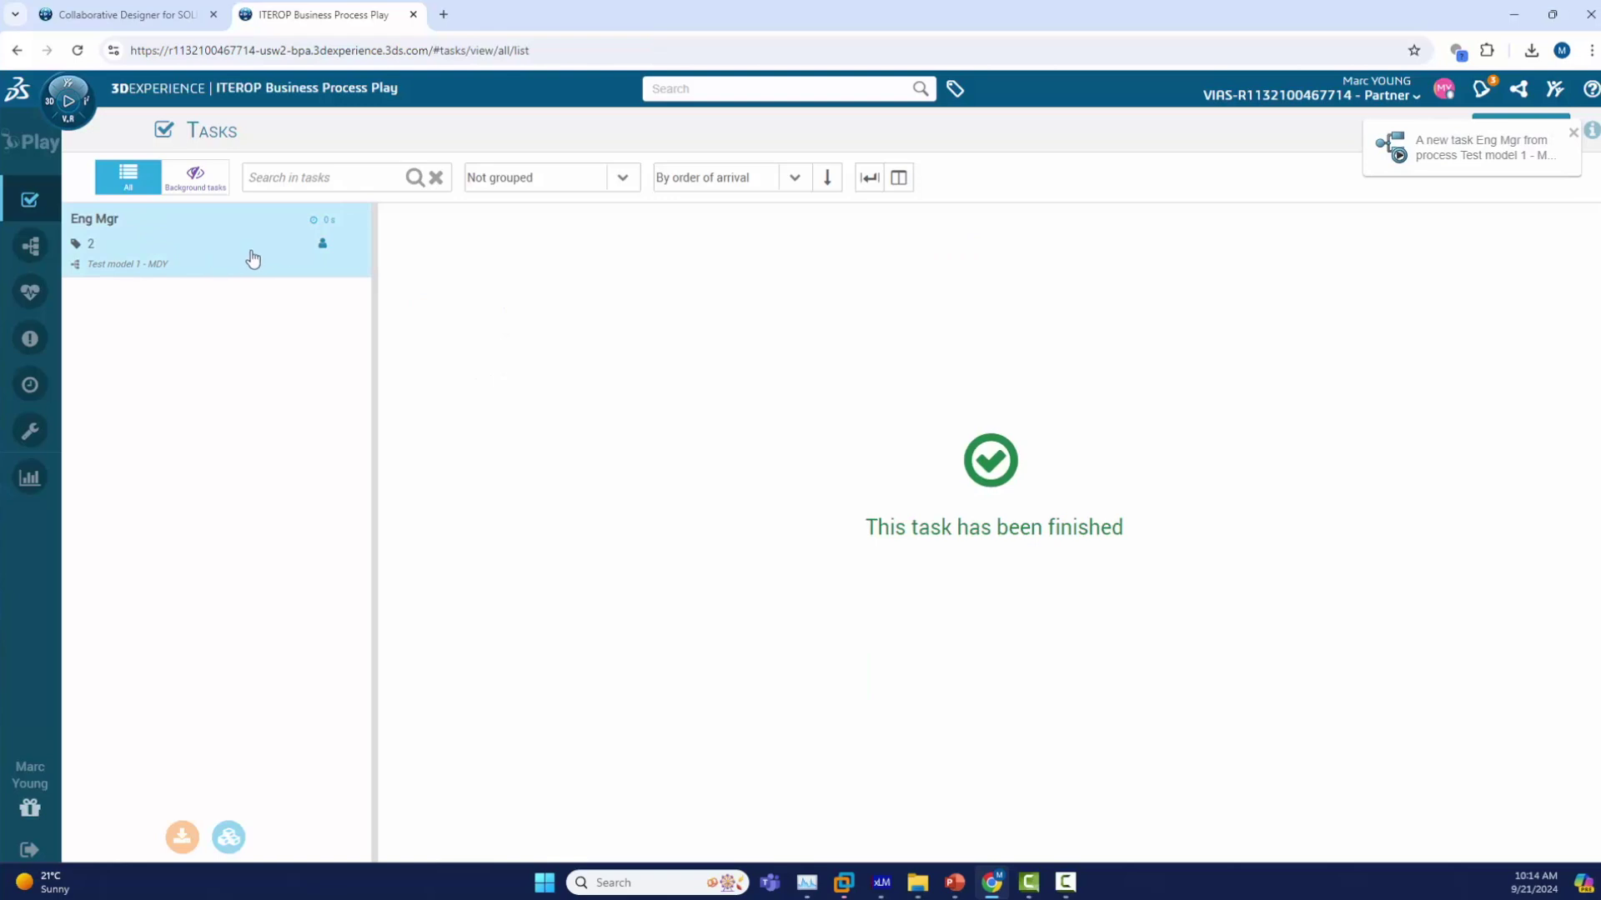
# - Check the Eng Mgr task in the process diagram, then finish the task with the decision Approved
pyautogui.click(209, 256)
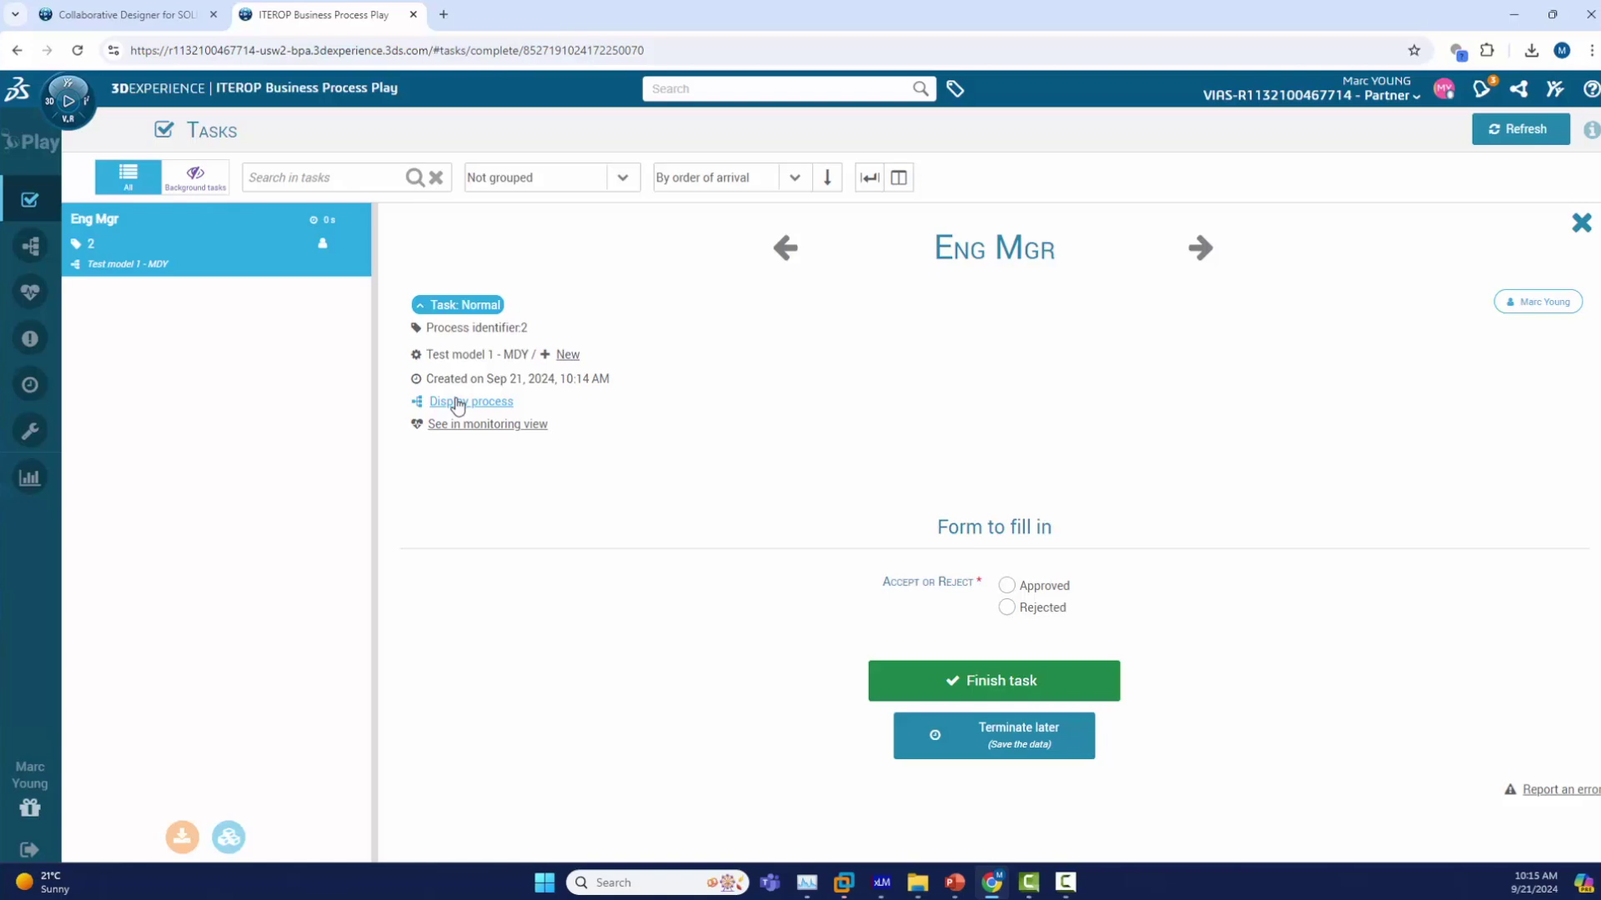
pyautogui.click(458, 403)
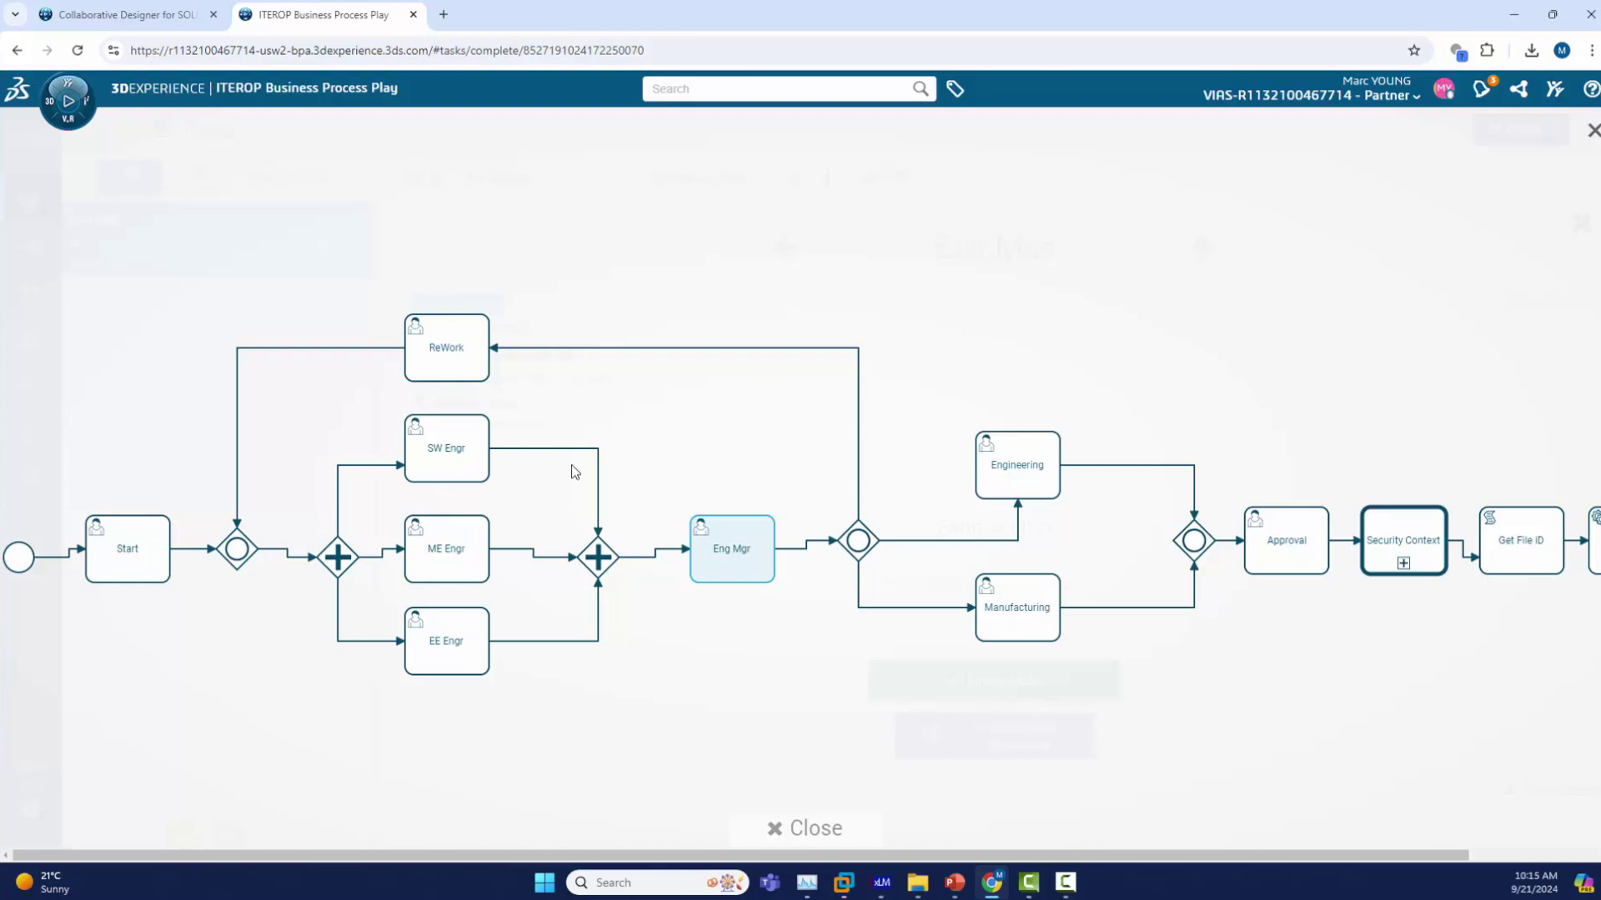
pyautogui.click(796, 828)
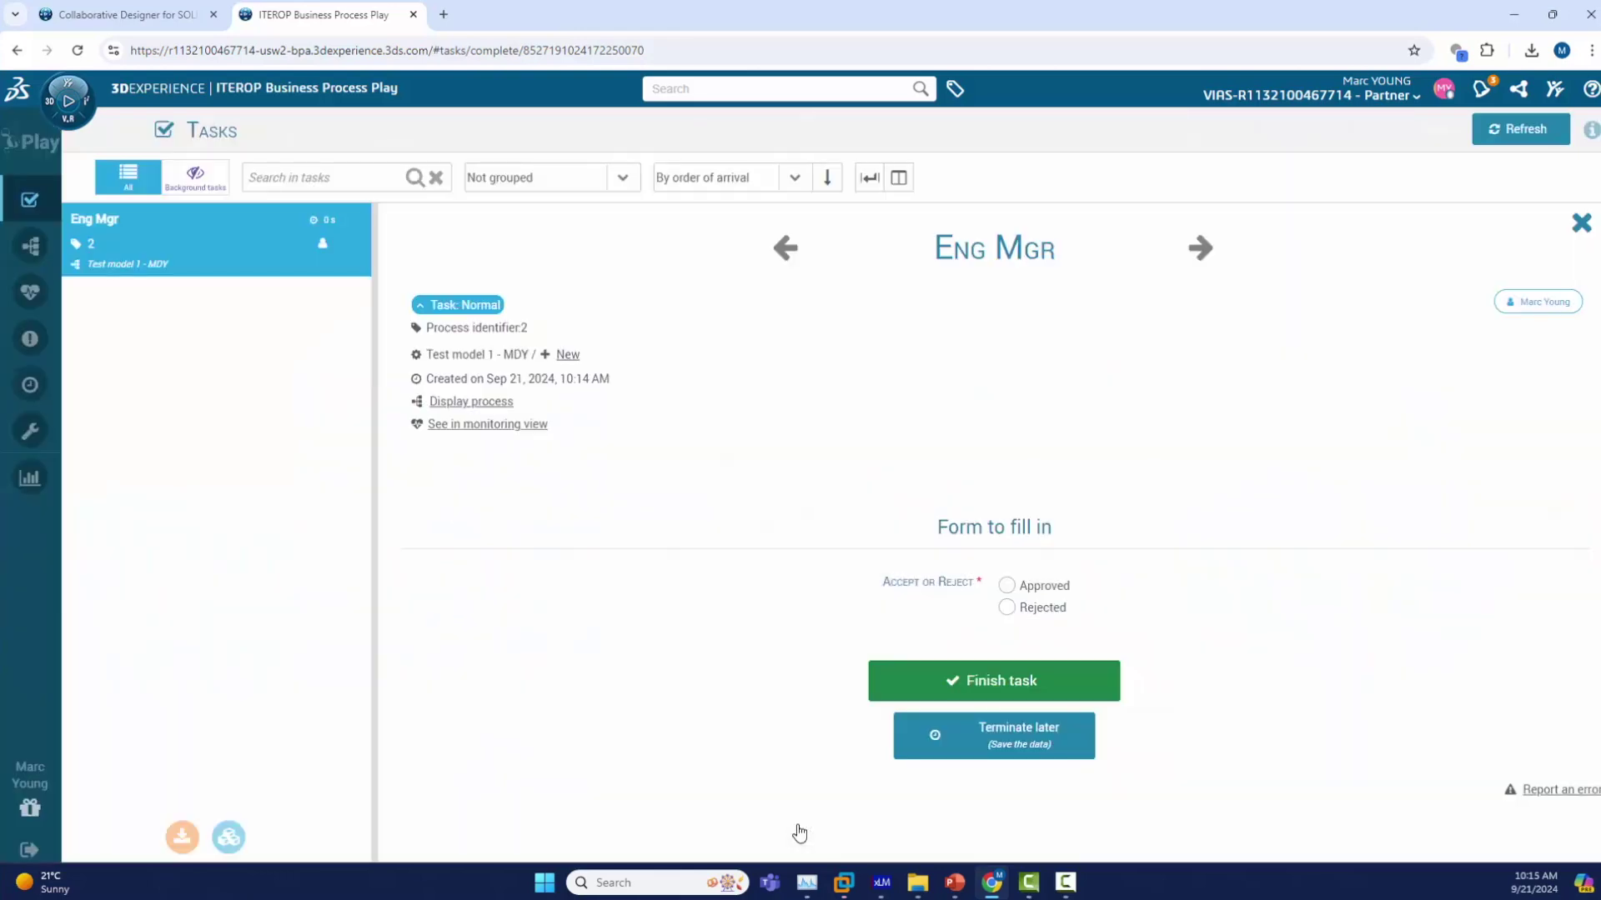
pyautogui.click(1006, 584)
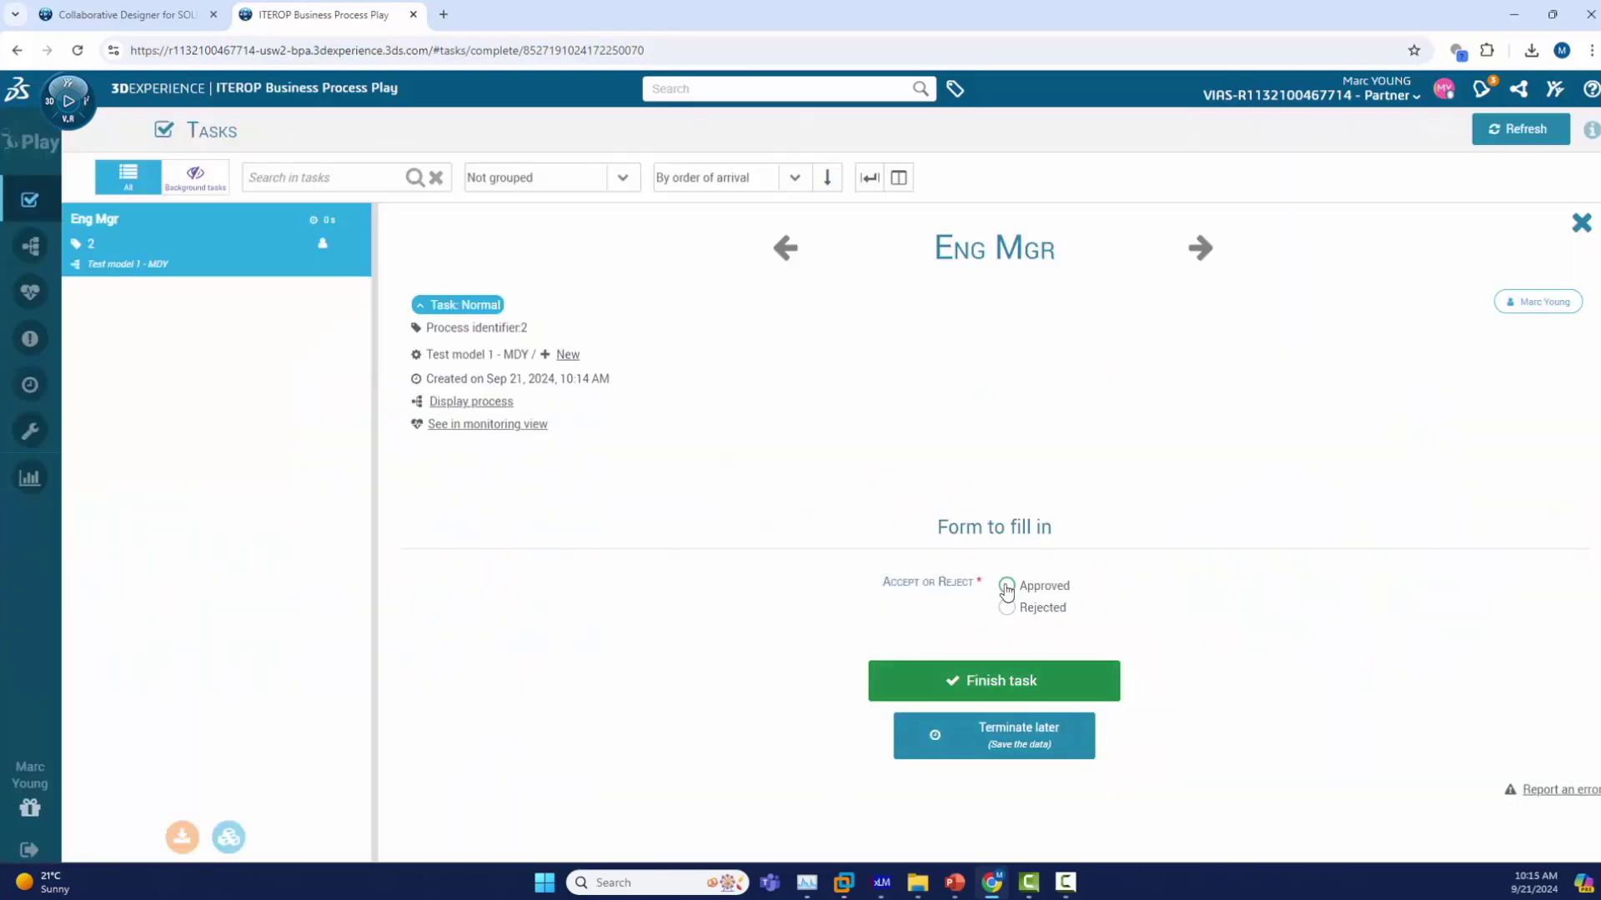
pyautogui.click(1042, 695)
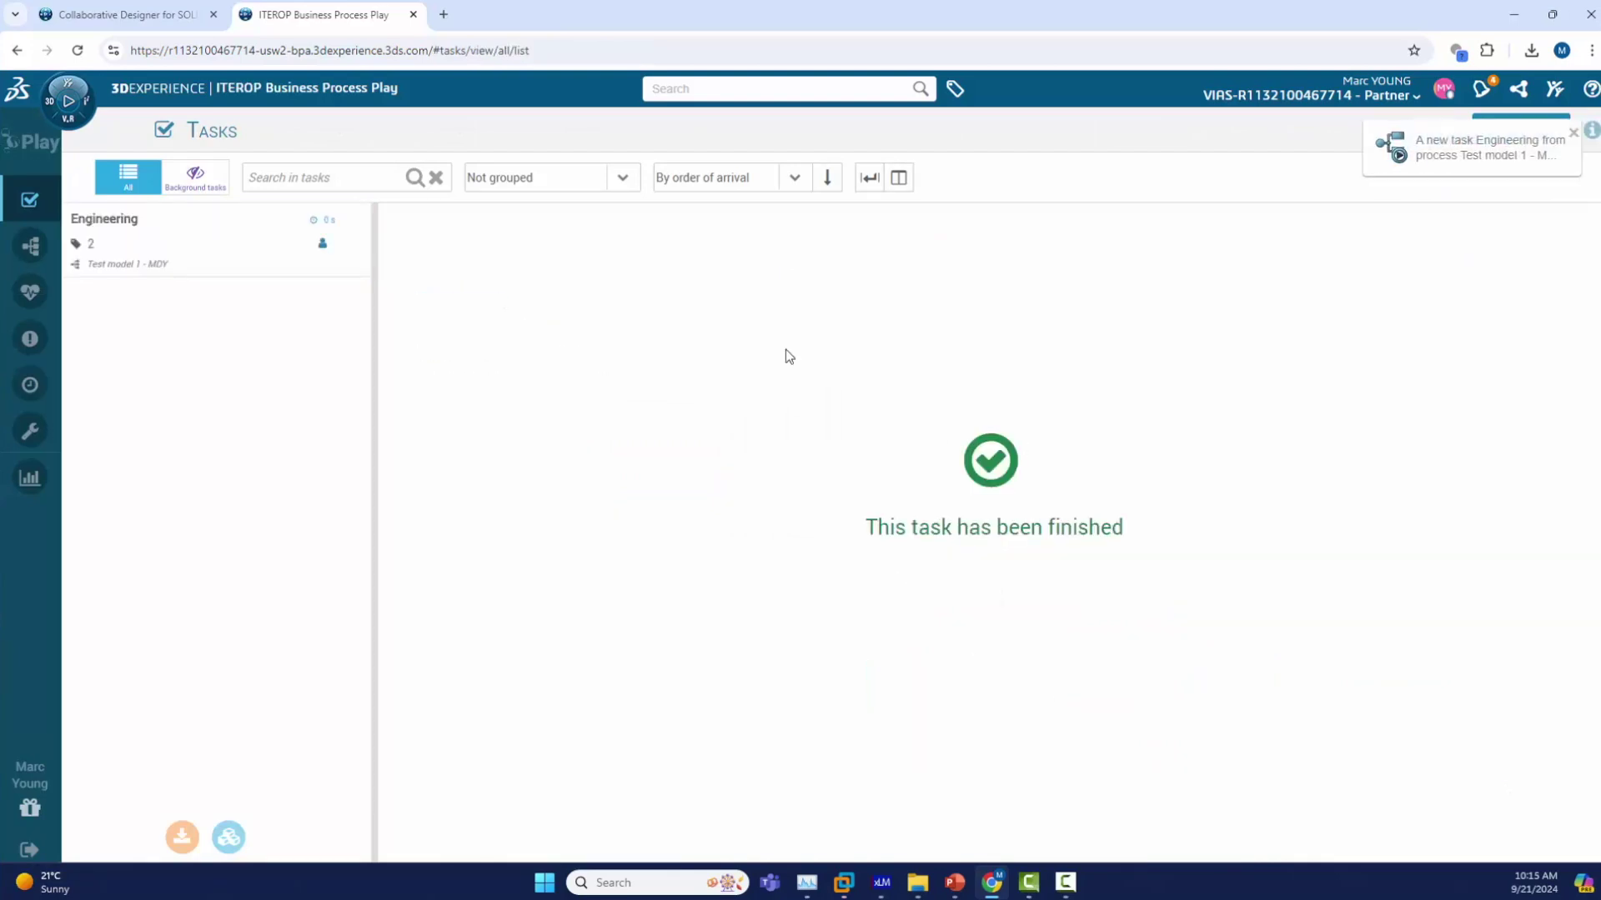
# - Check the Engineering task's place in the process diagram, then finish that task
pyautogui.click(174, 254)
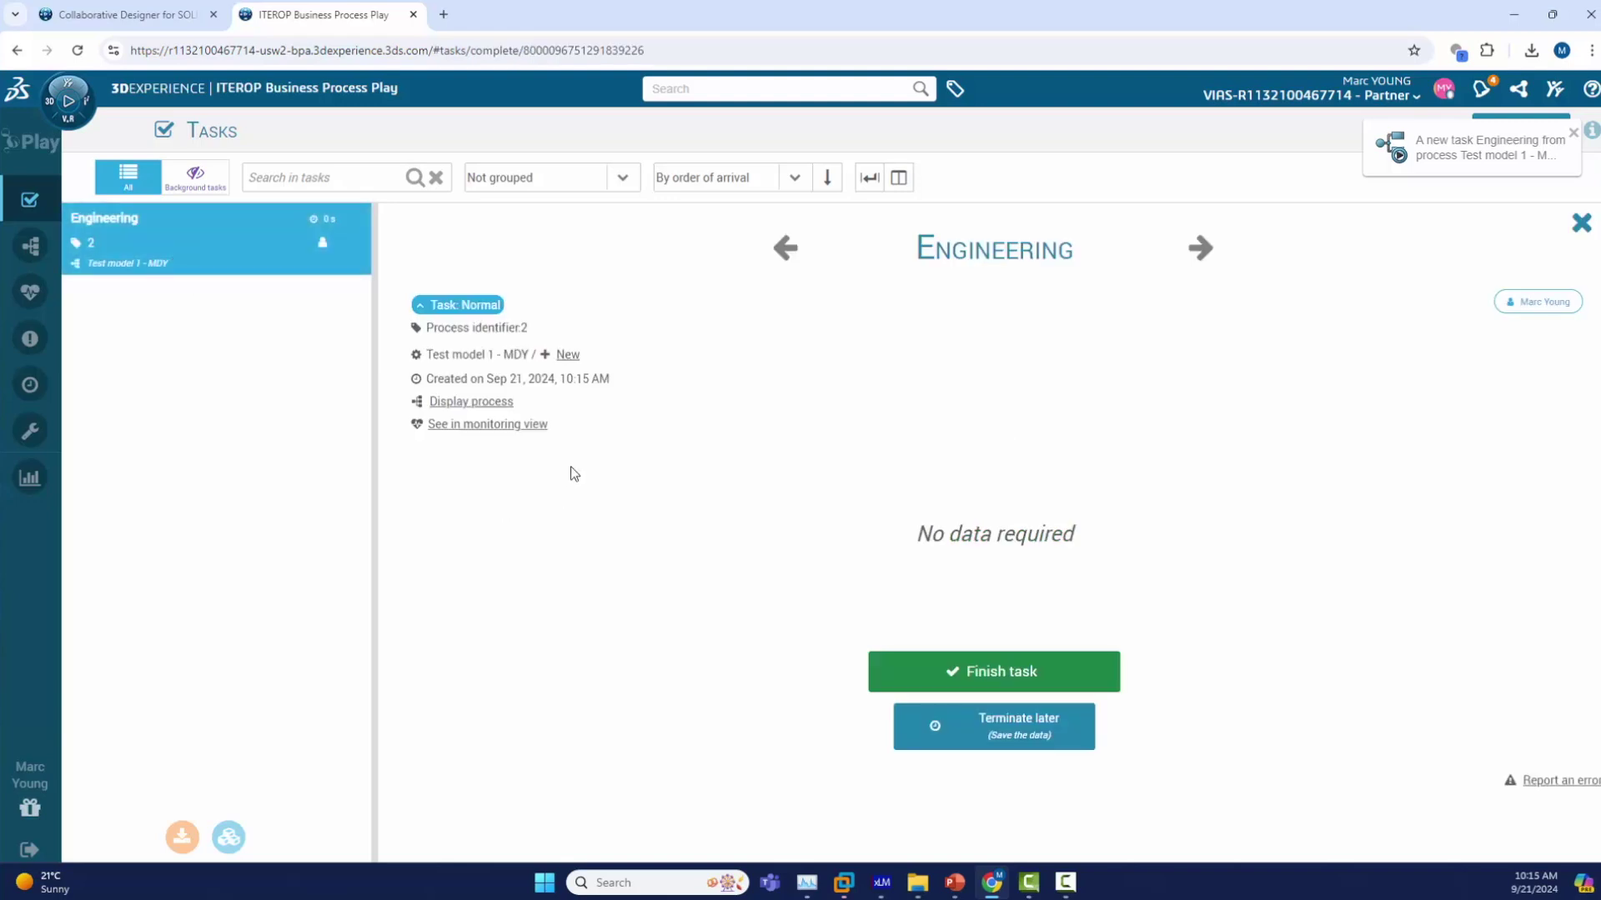
pyautogui.click(489, 404)
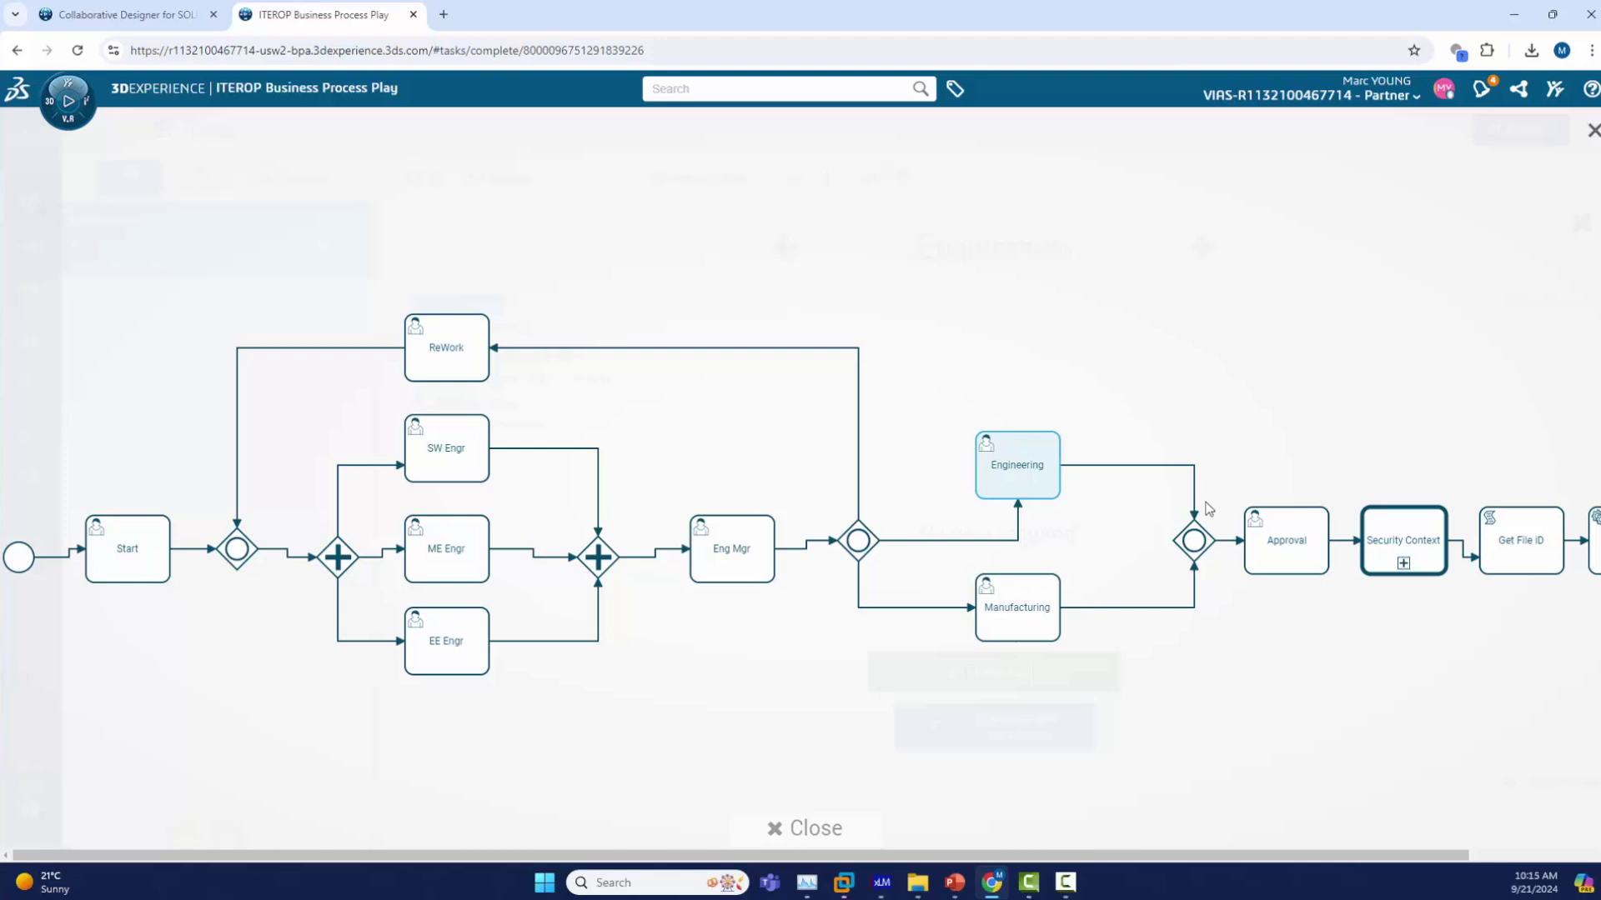
pyautogui.click(1593, 131)
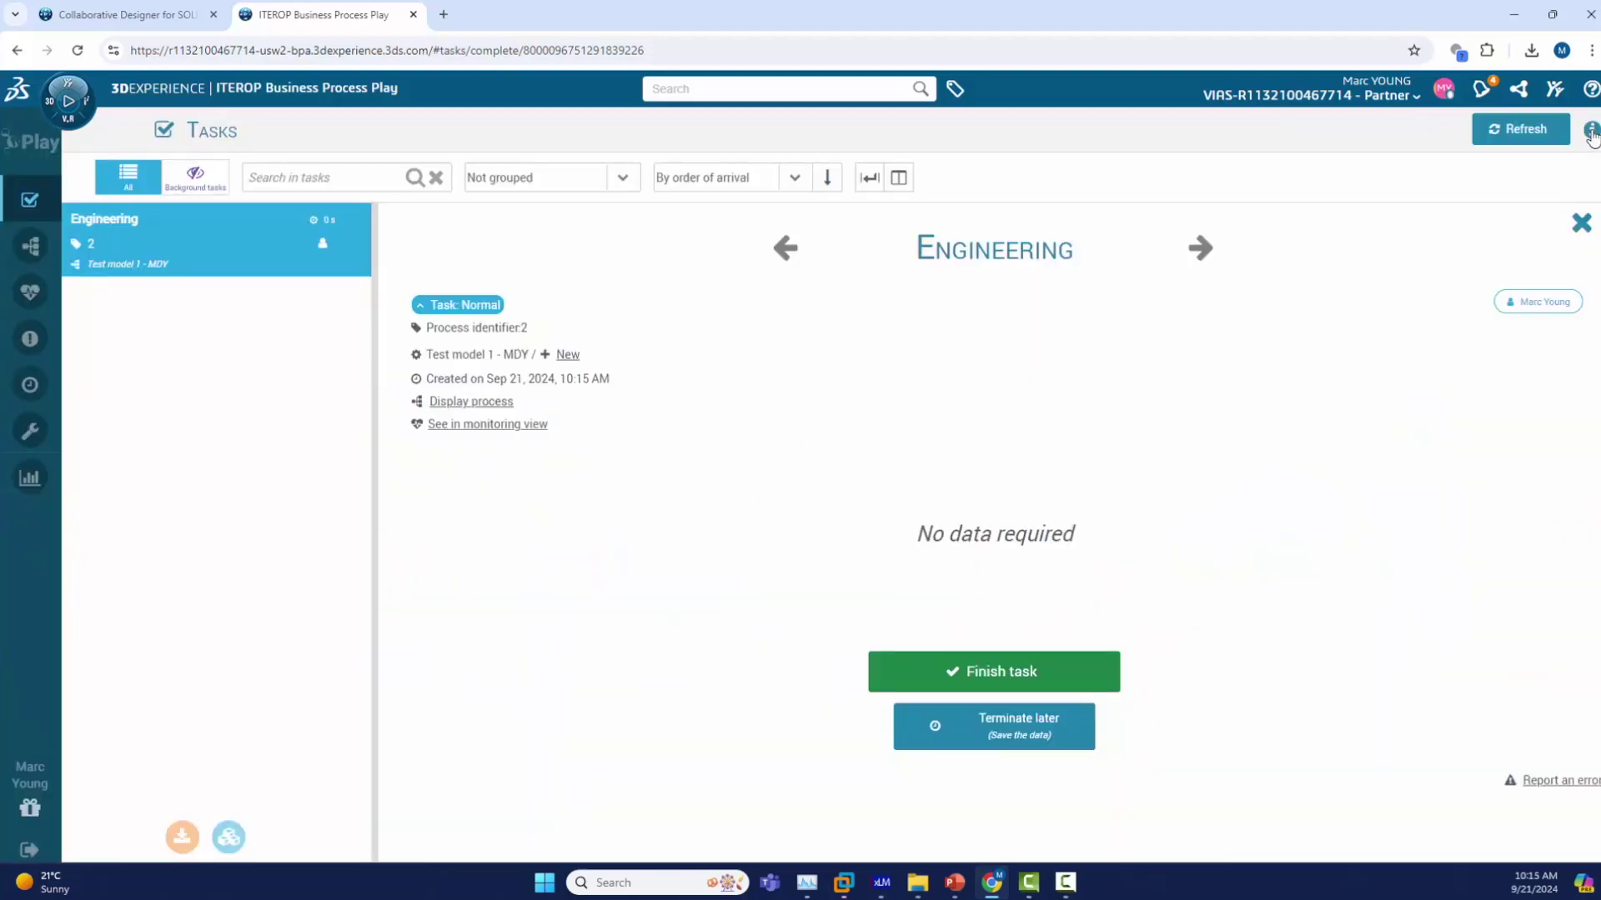
pyautogui.click(1042, 690)
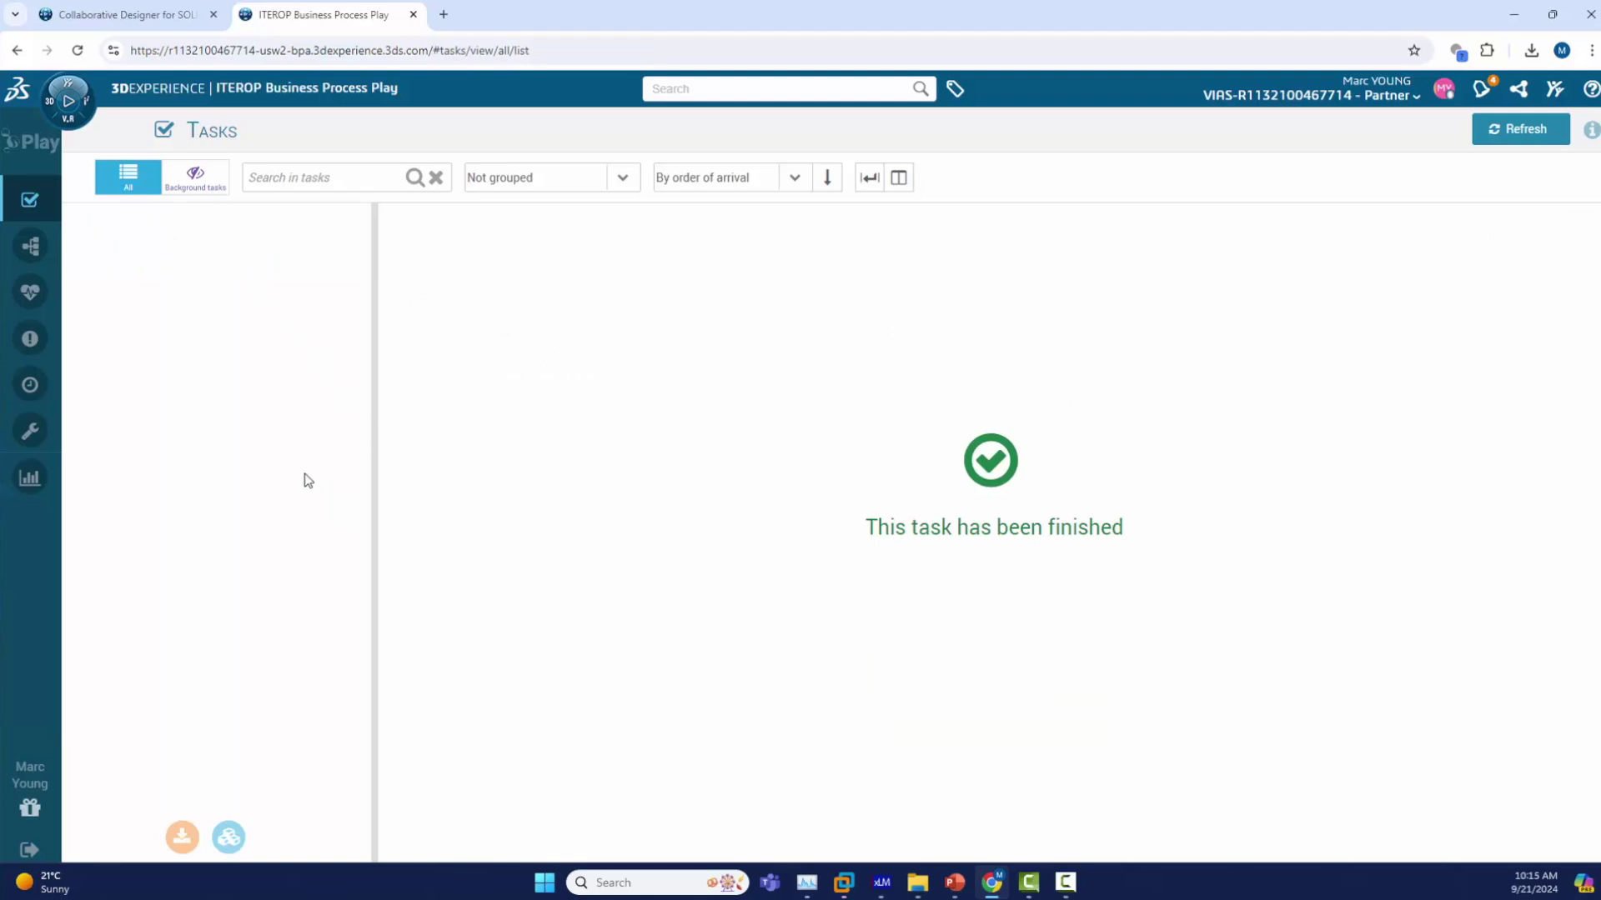
# - Open the Approval task among the background tasks, review the process diagram through to its Release end, and finish the task
pyautogui.click(196, 180)
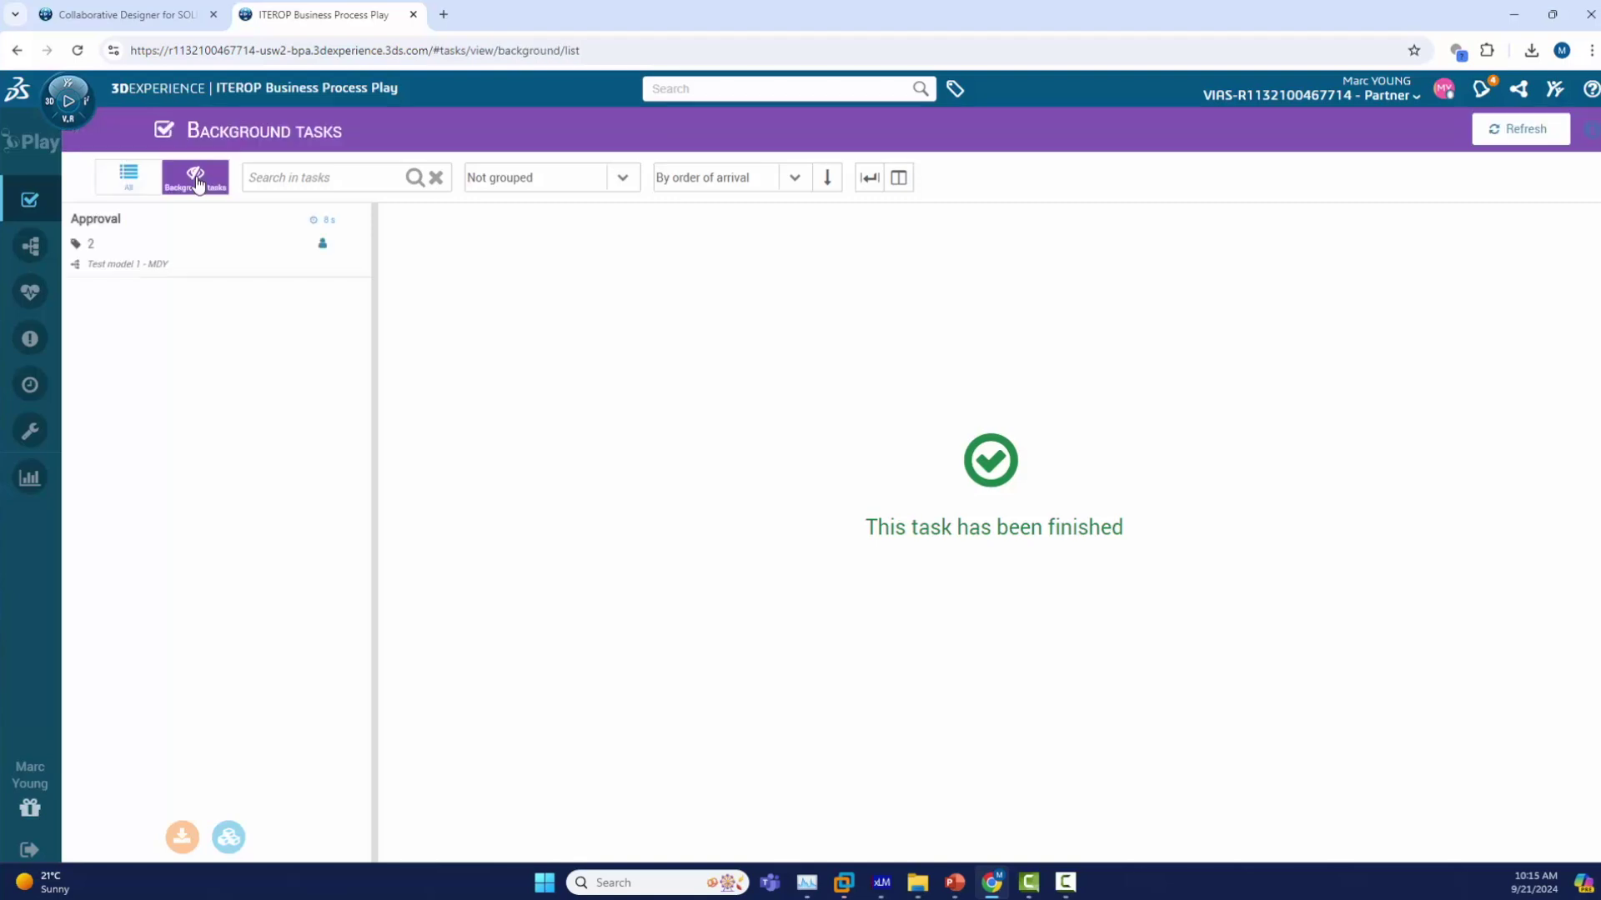
pyautogui.click(172, 243)
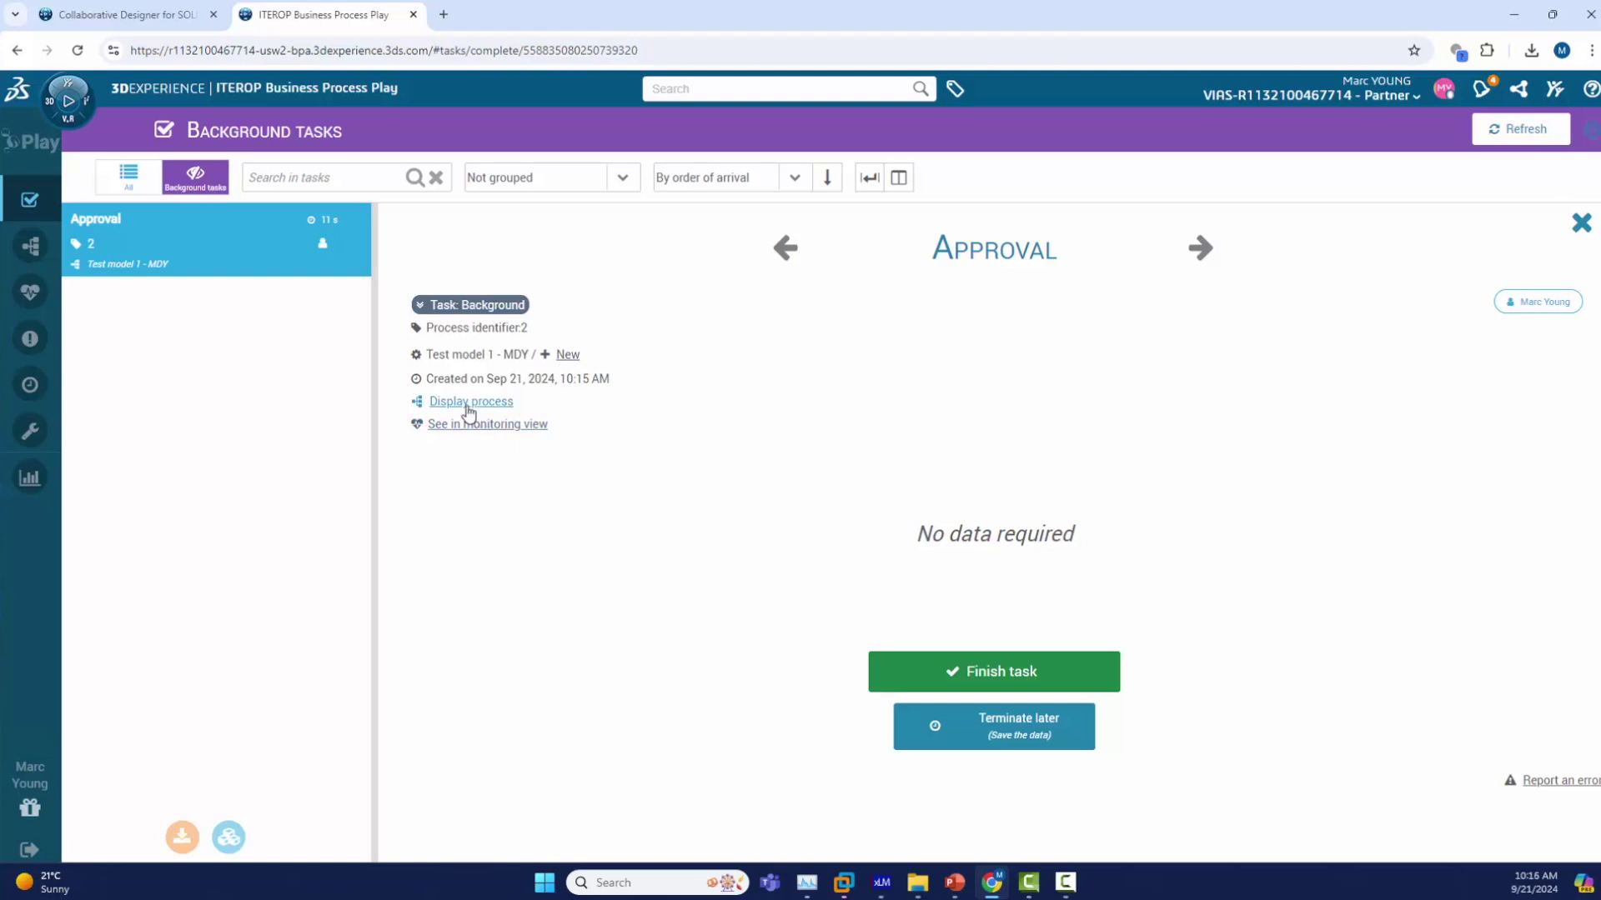
pyautogui.click(468, 404)
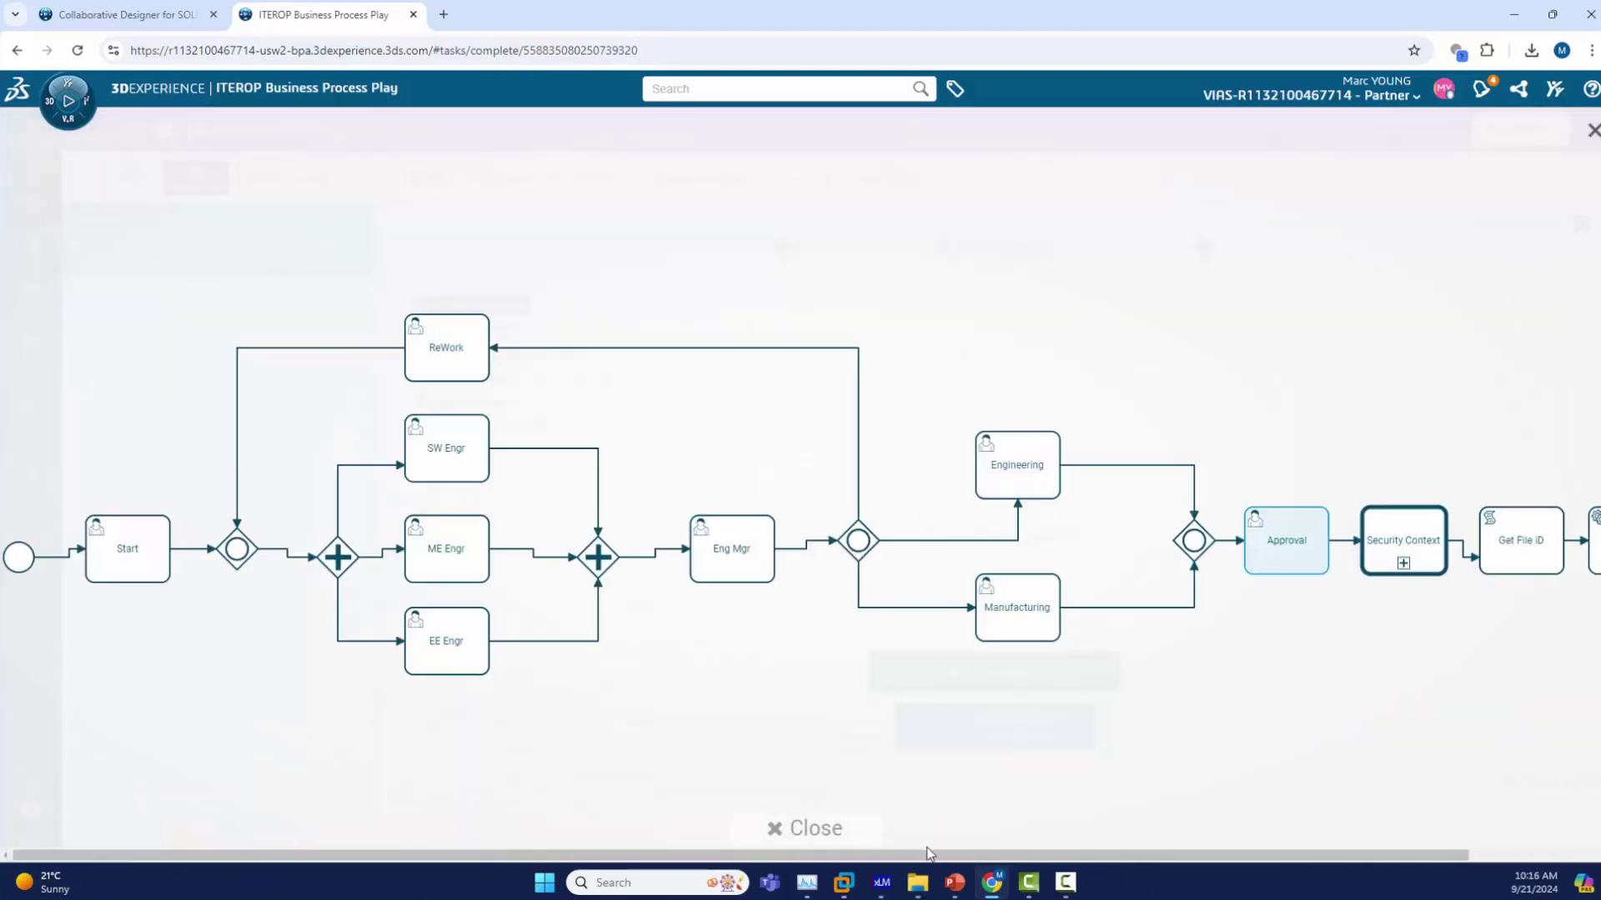
pyautogui.moveTo(1083, 856); pyautogui.dragTo(1364, 879)
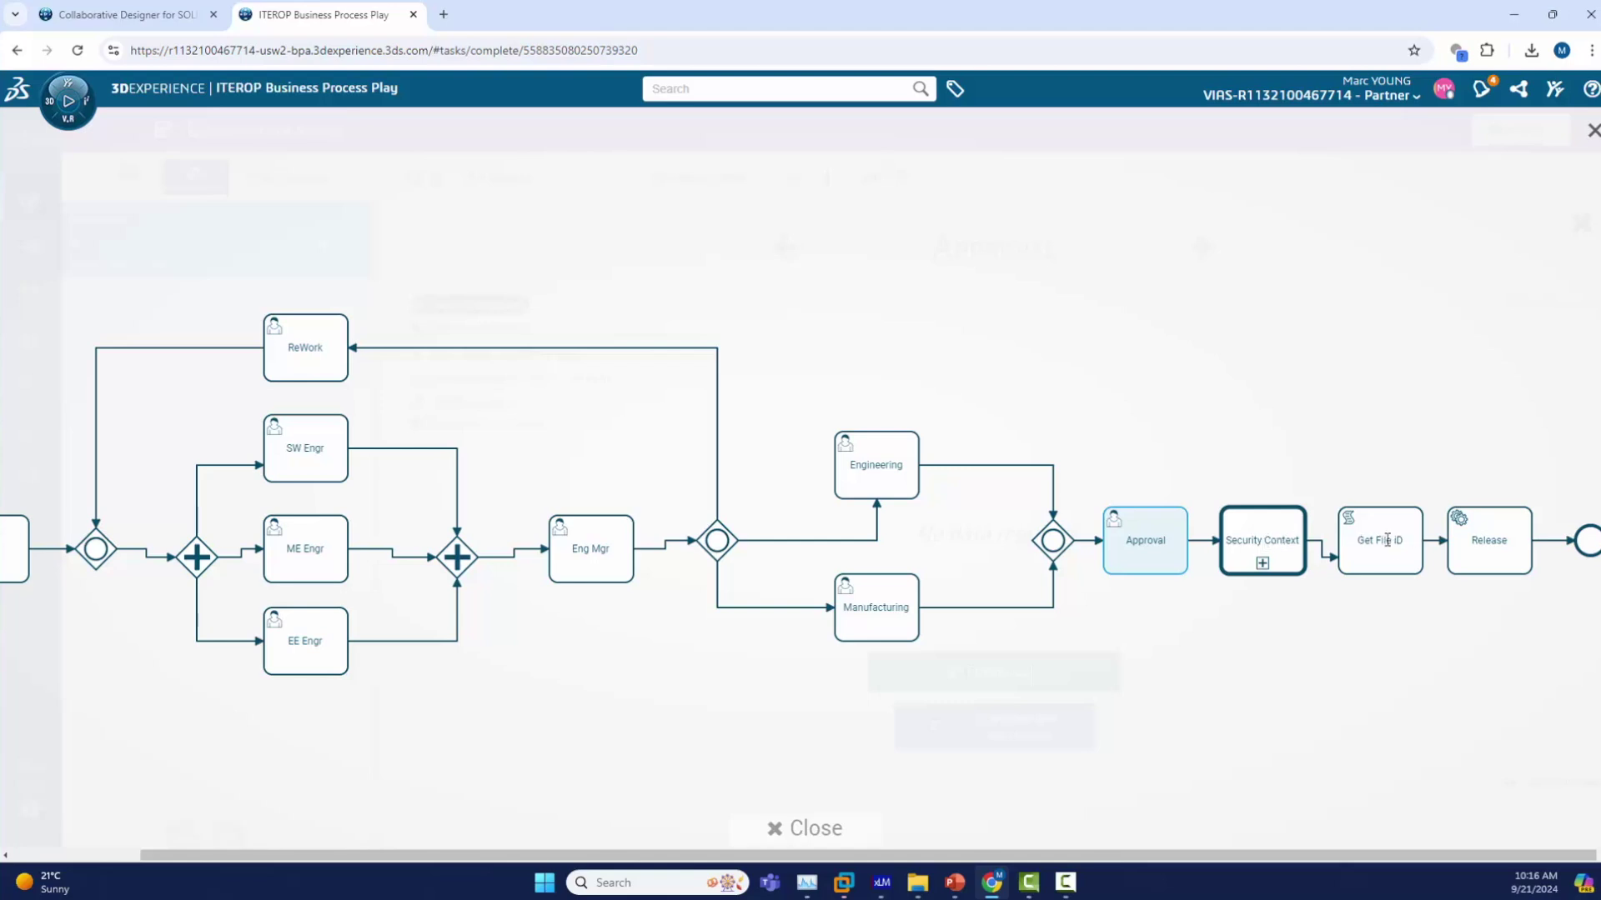
pyautogui.click(1592, 132)
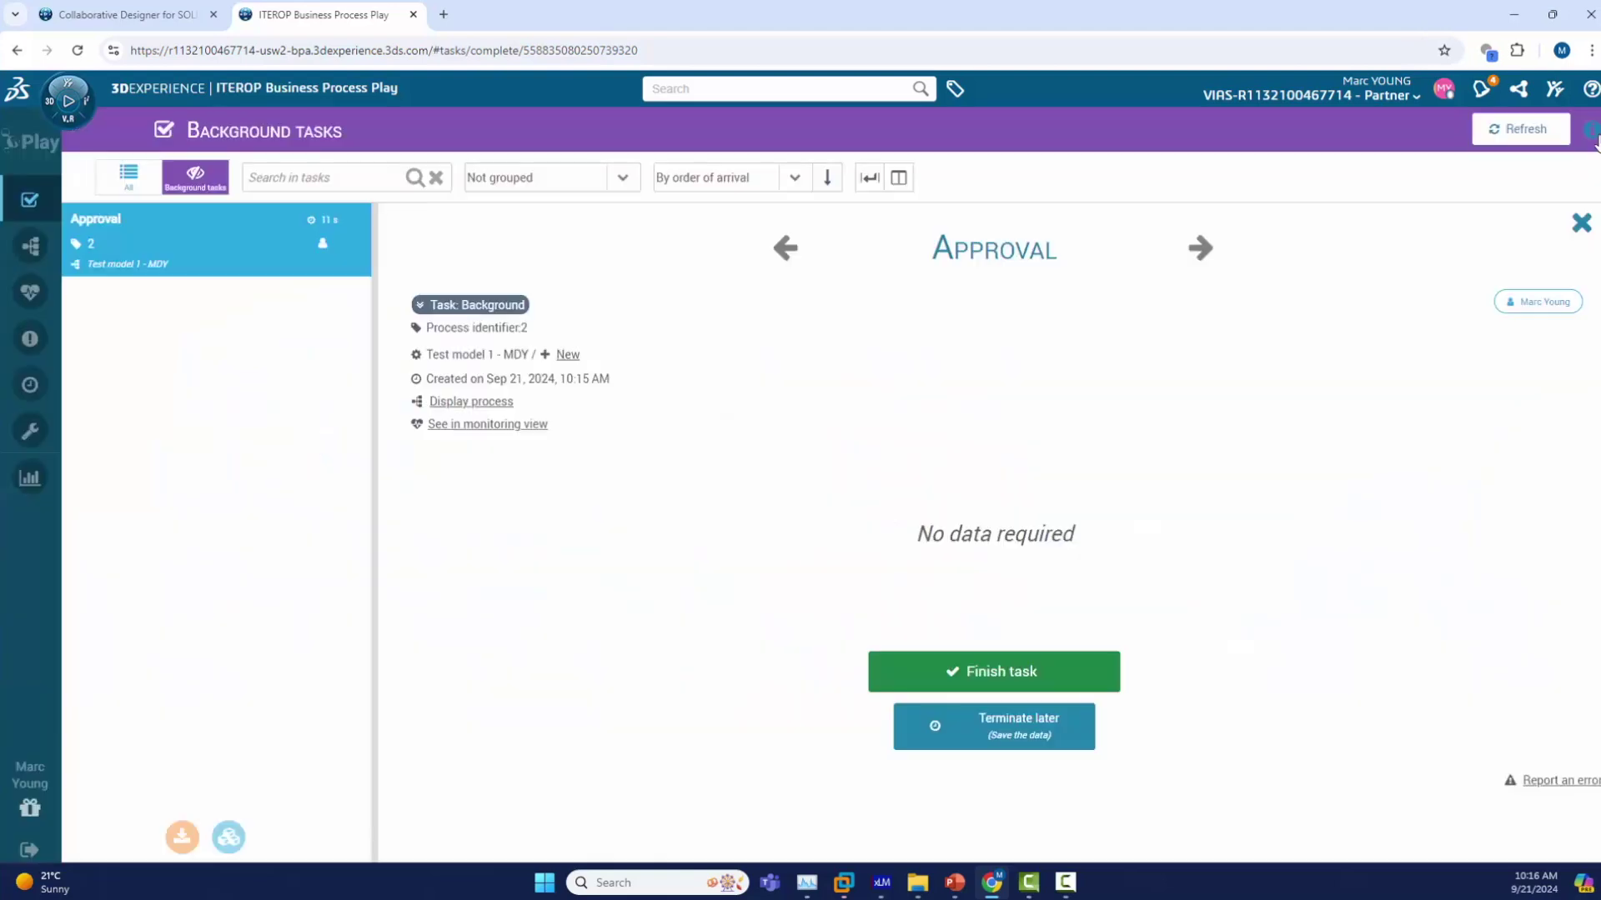
pyautogui.click(1002, 676)
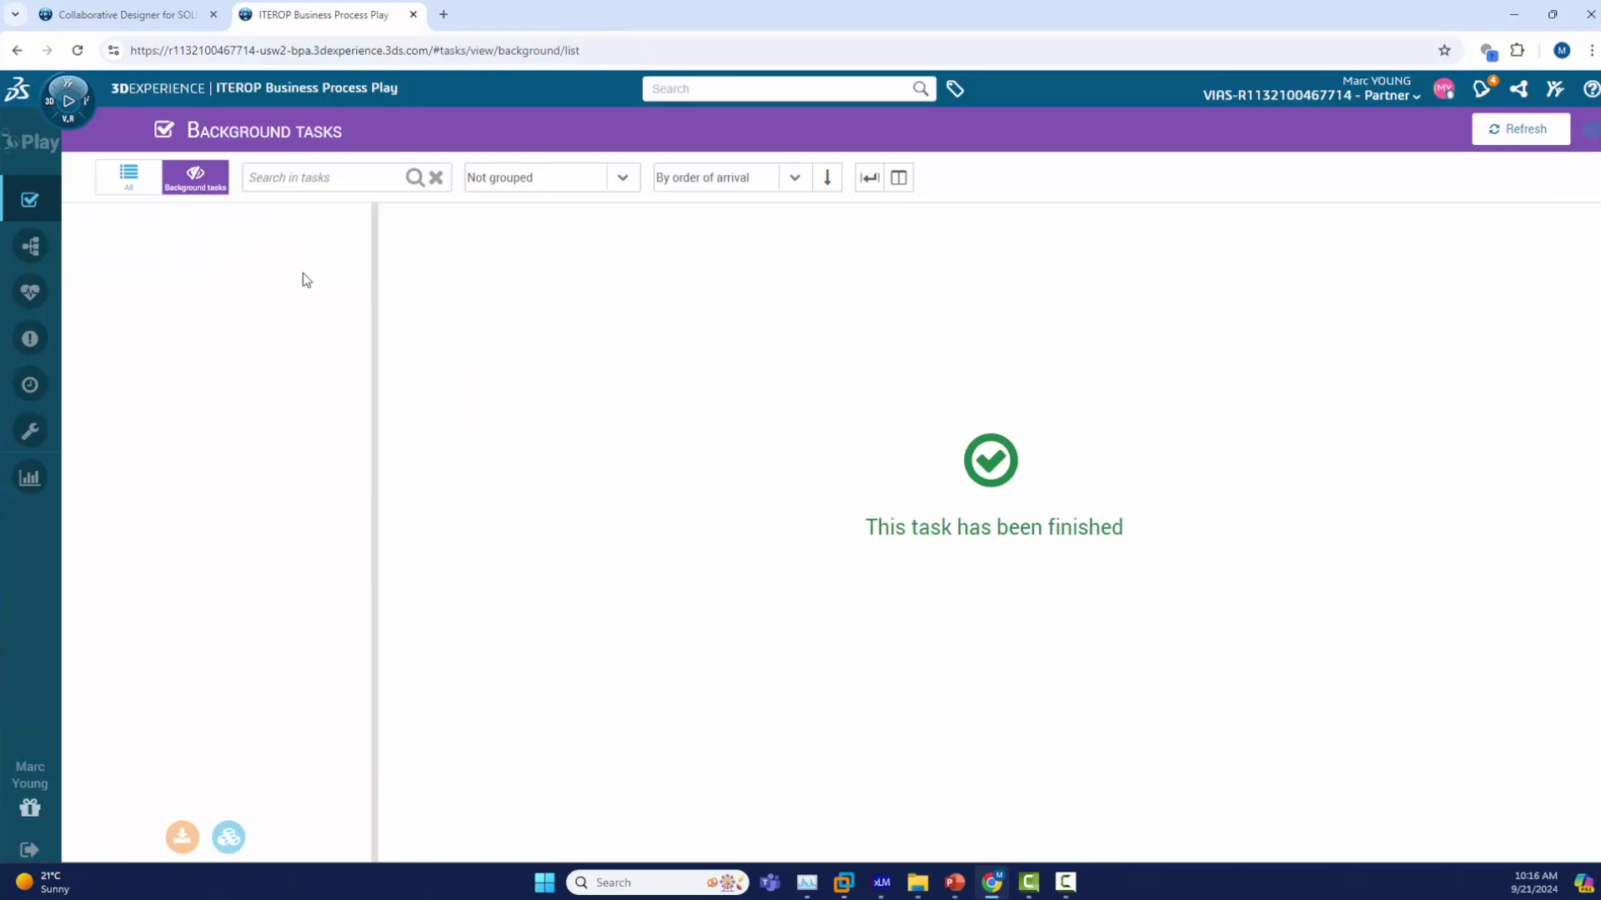
# - Set the Choose Security Context task's context to Leader.Company Name.XLM Studio and finish the task
pyautogui.click(130, 182)
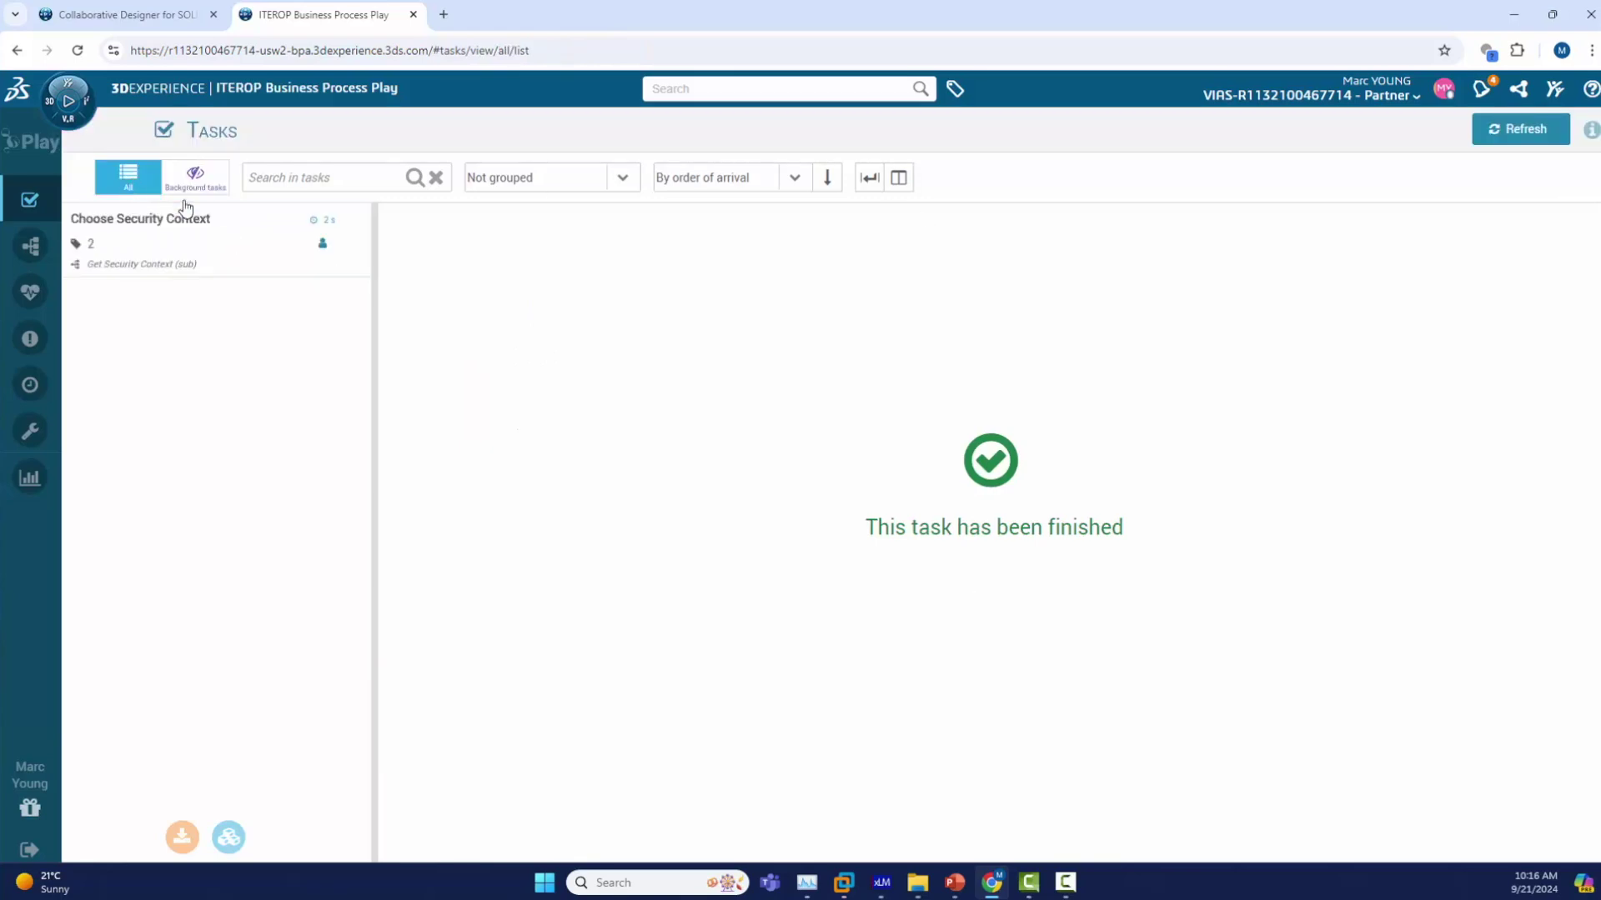
pyautogui.click(188, 256)
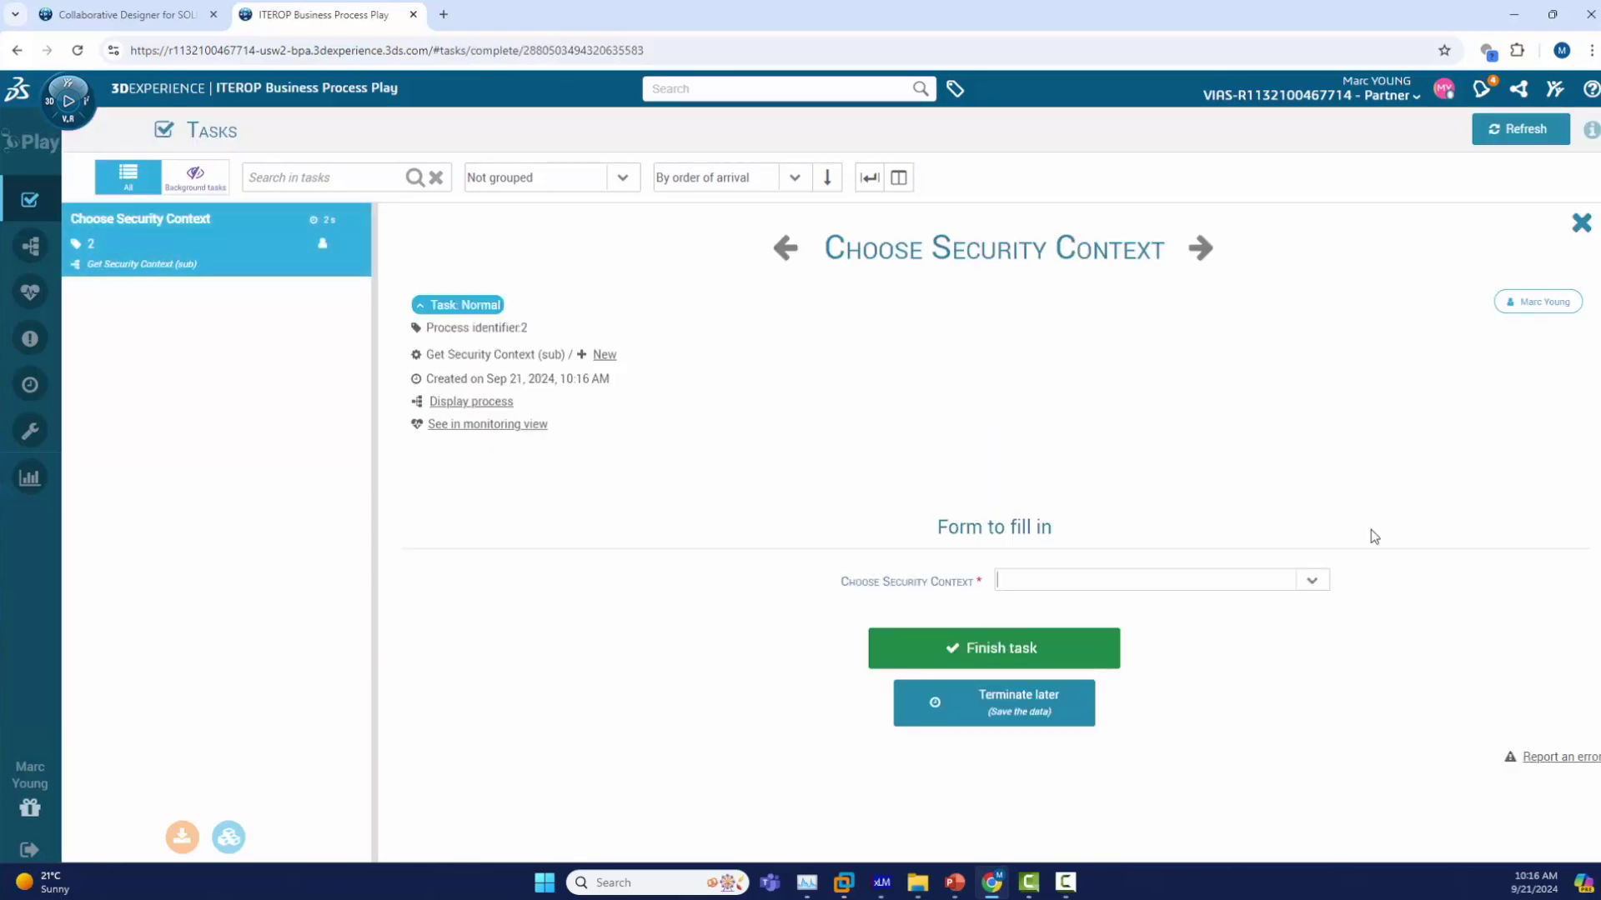
pyautogui.click(1314, 584)
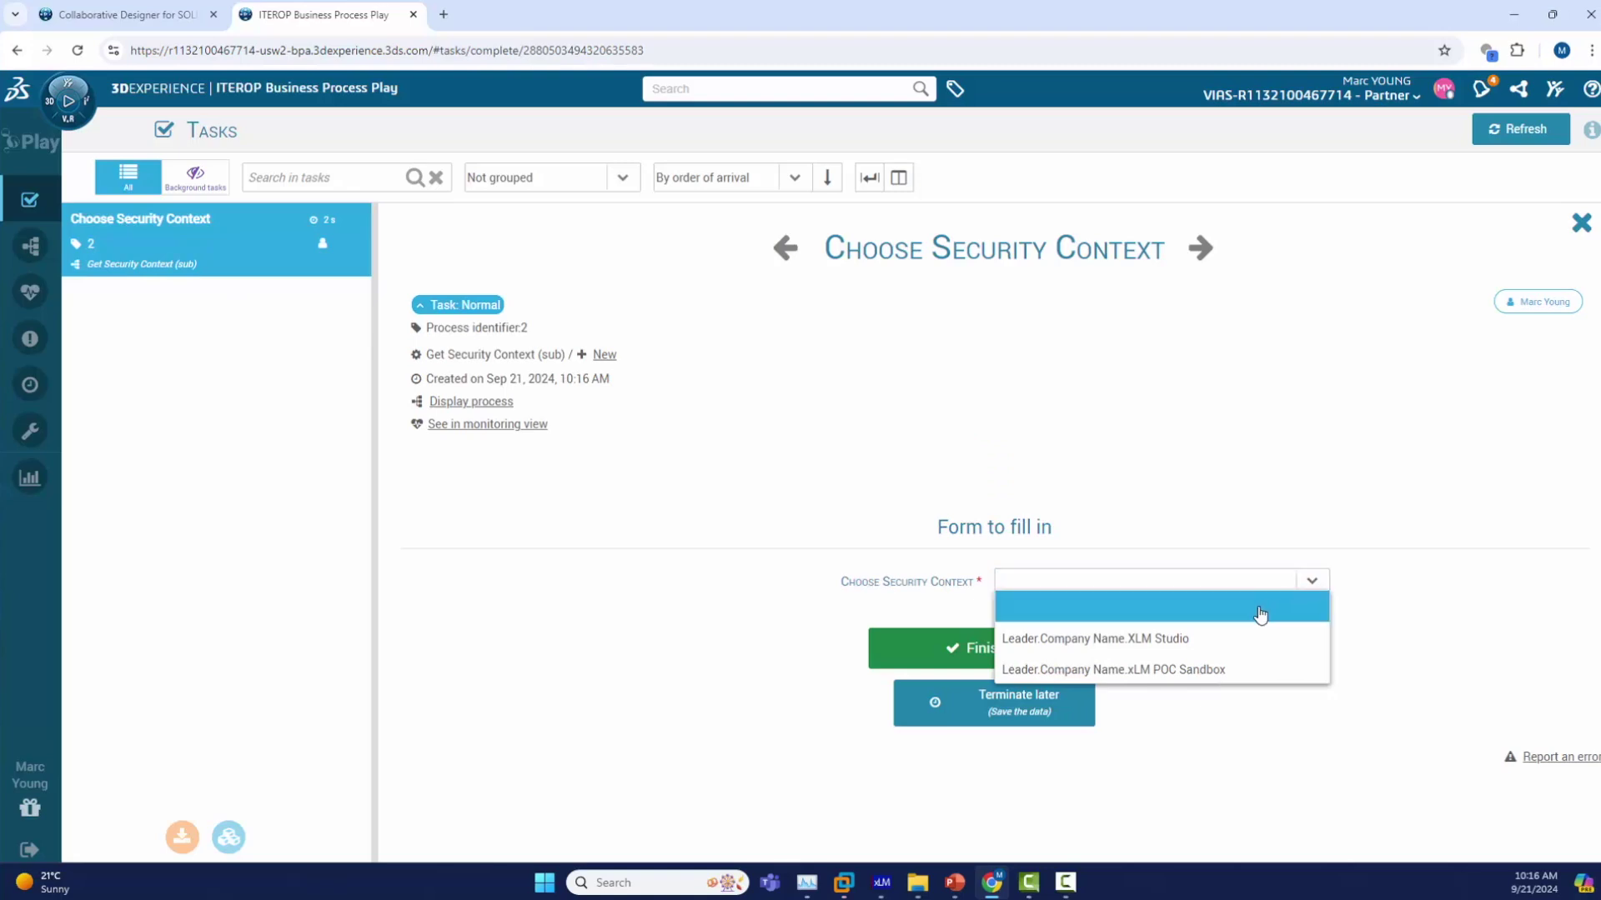
pyautogui.click(1196, 642)
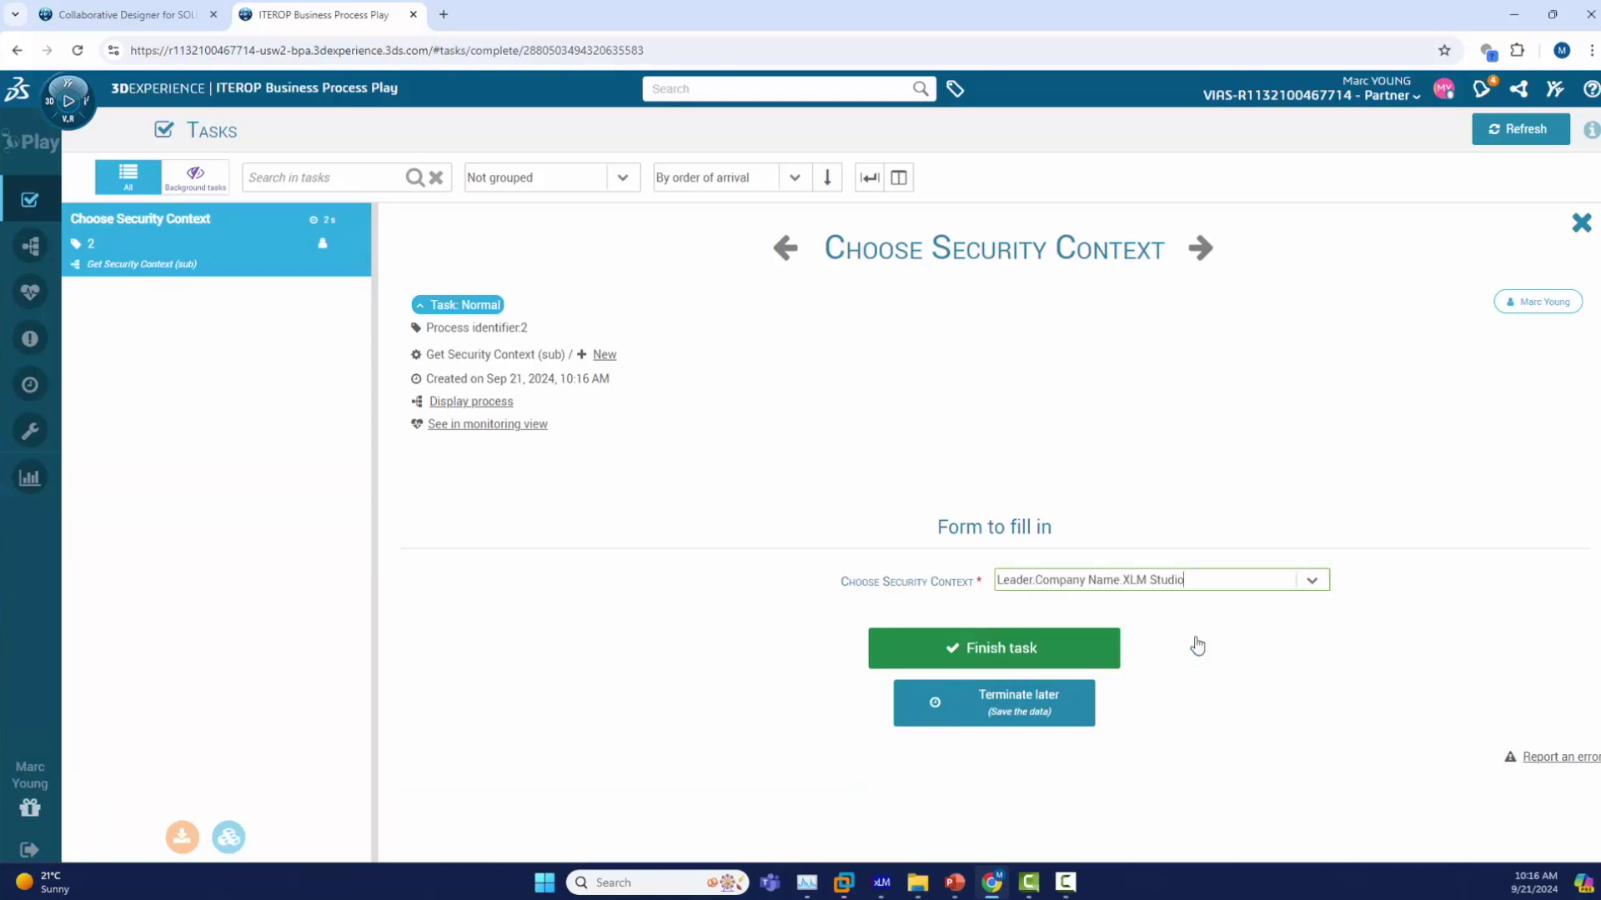
pyautogui.click(993, 656)
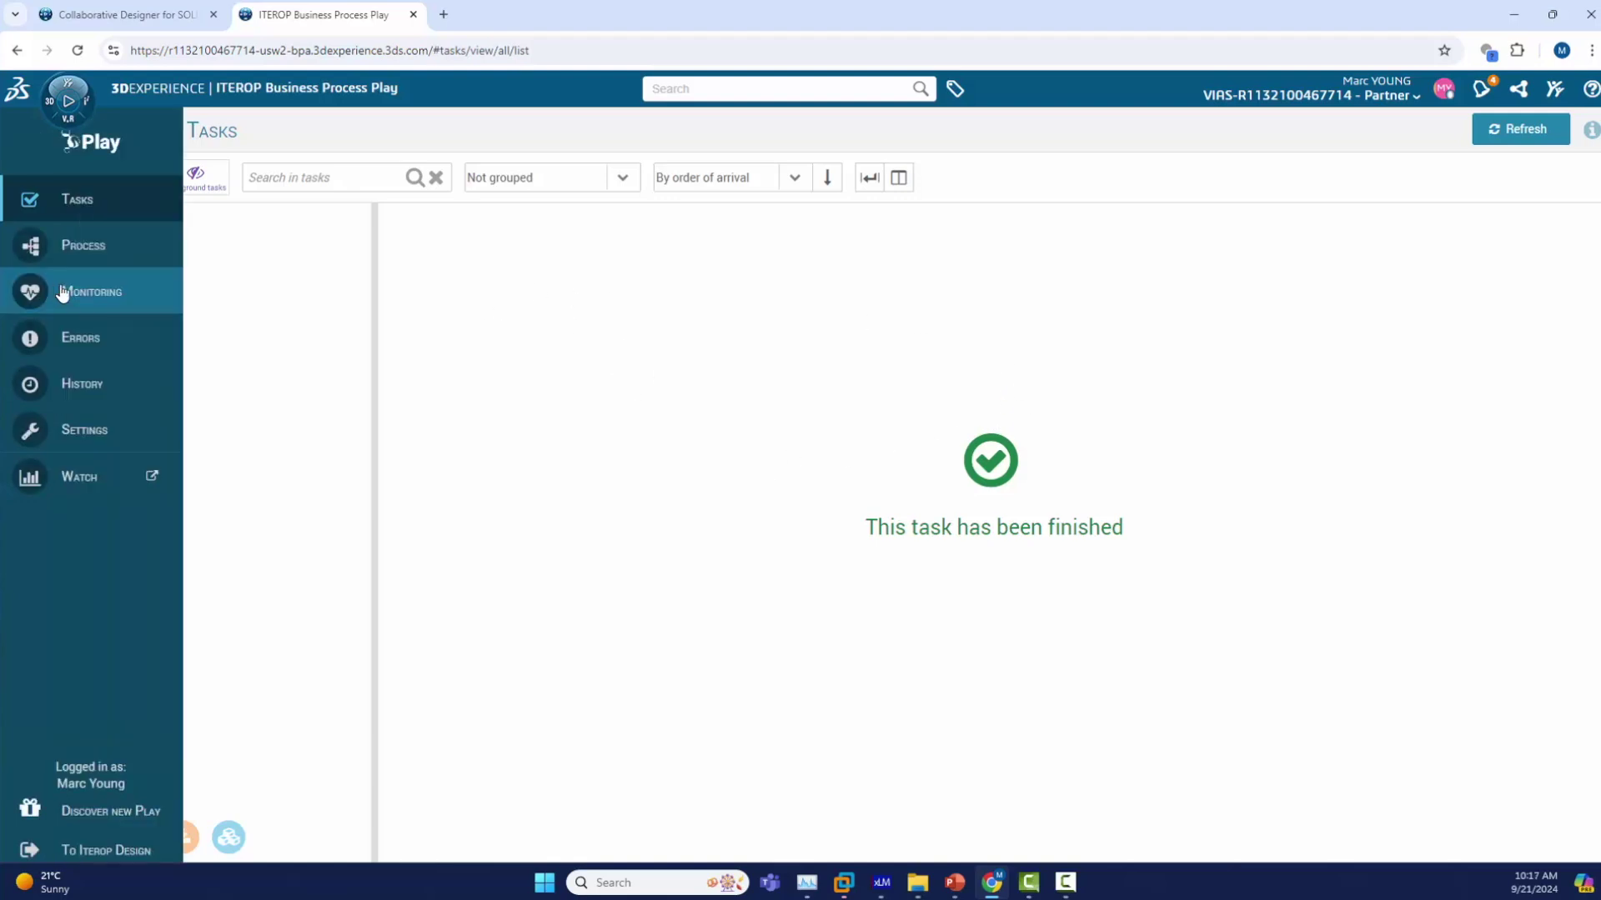
# - Filter process monitoring to Test model 1 - MDY instances from the beginning, including terminated ones
pyautogui.click(62, 292)
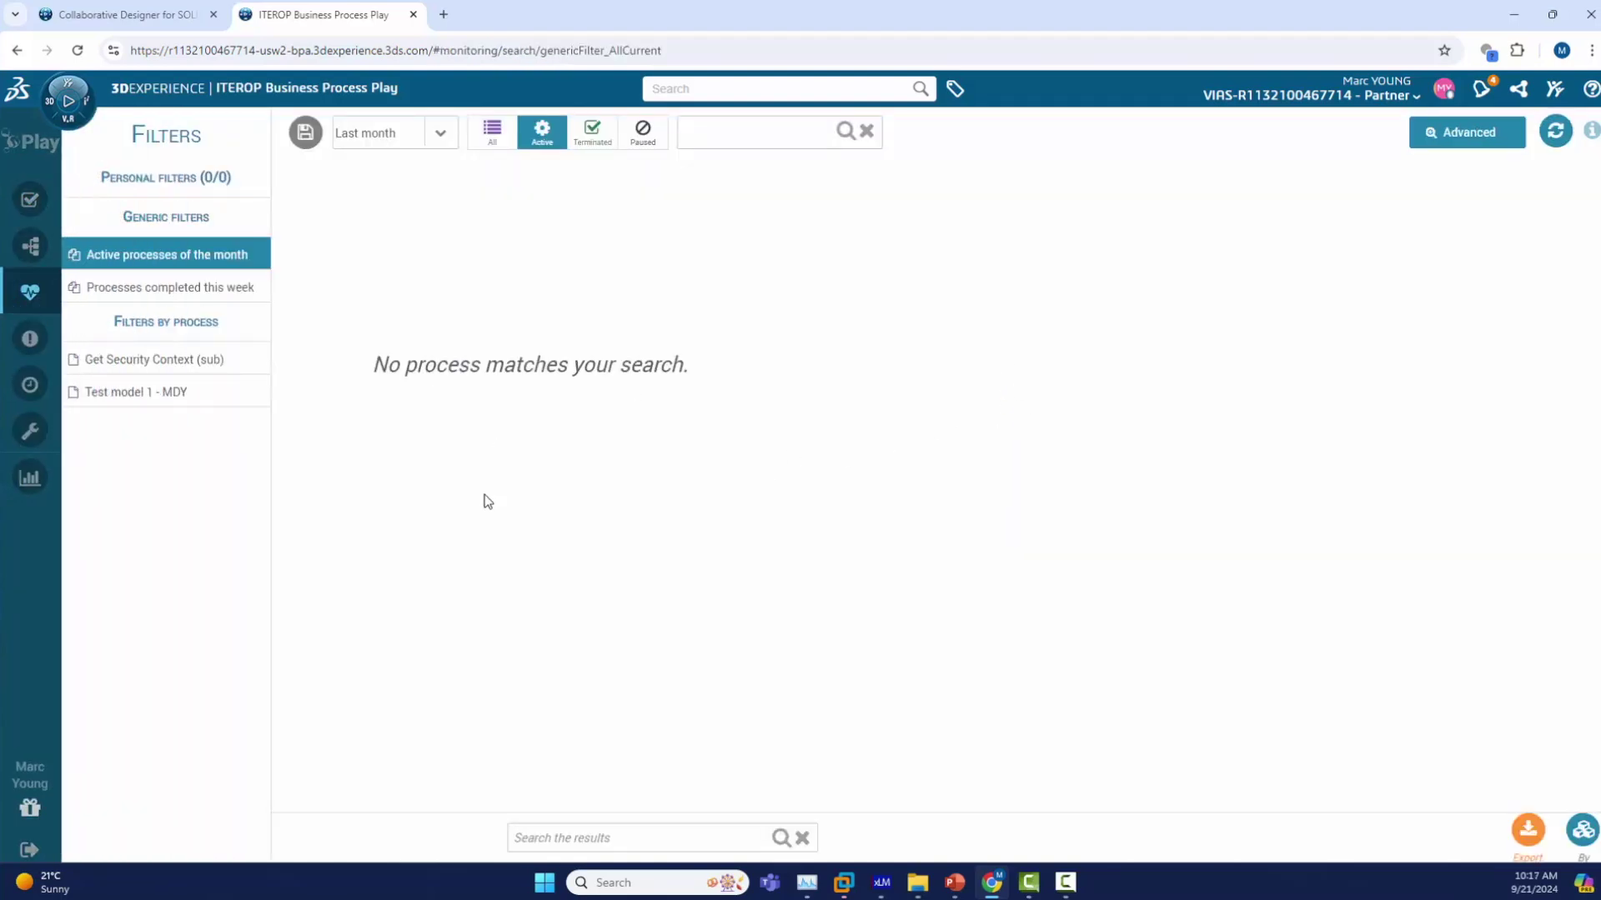
pyautogui.click(188, 396)
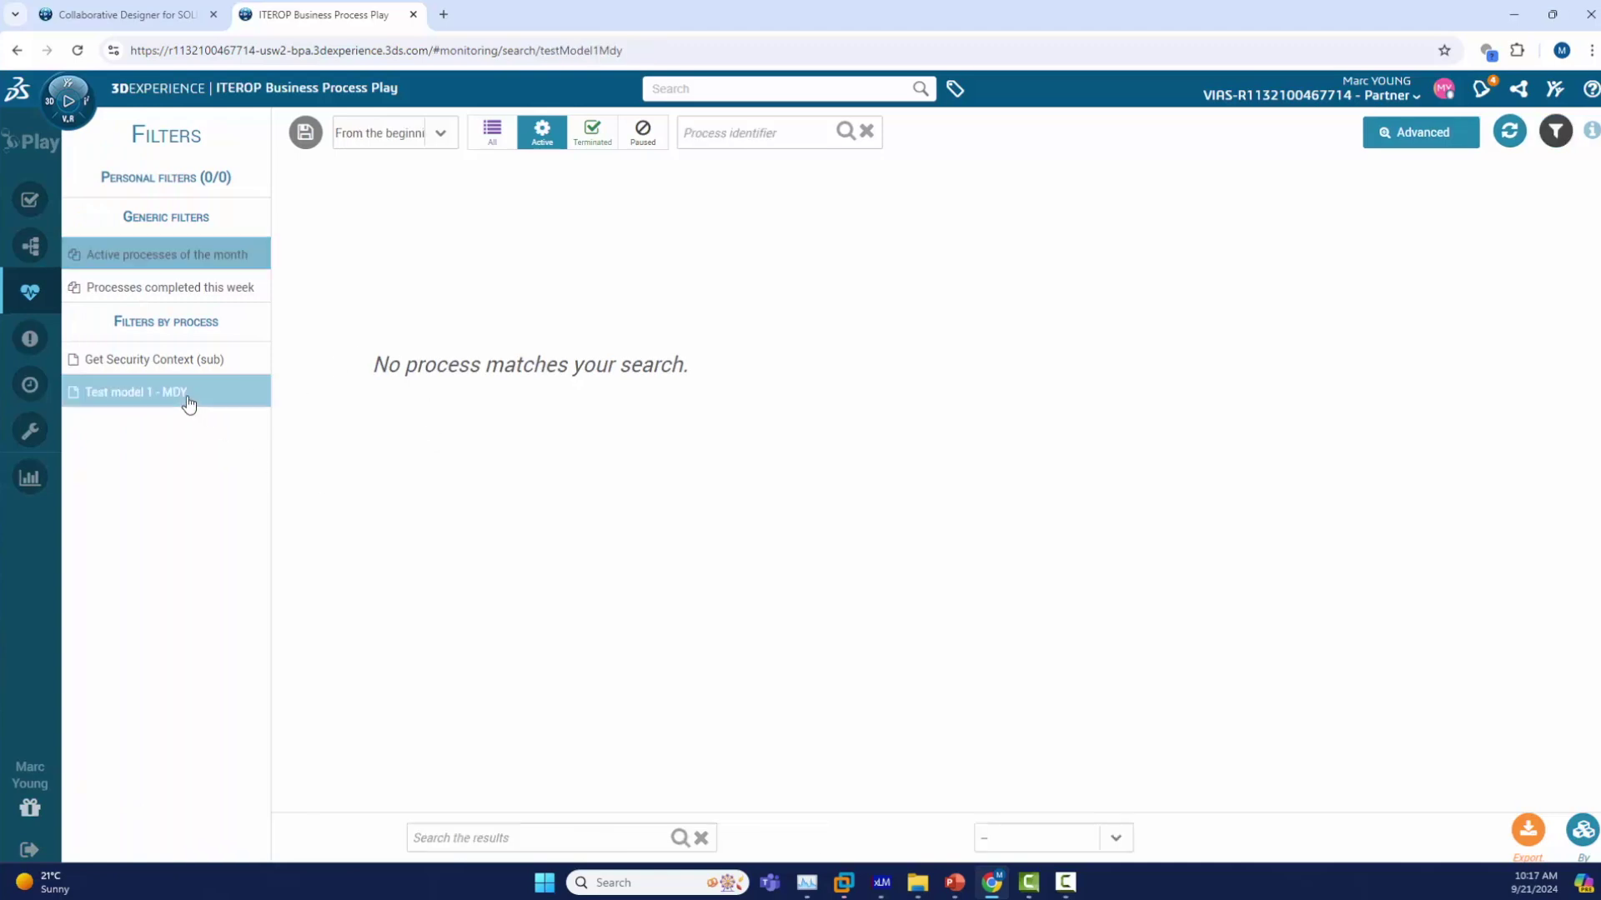
pyautogui.click(442, 134)
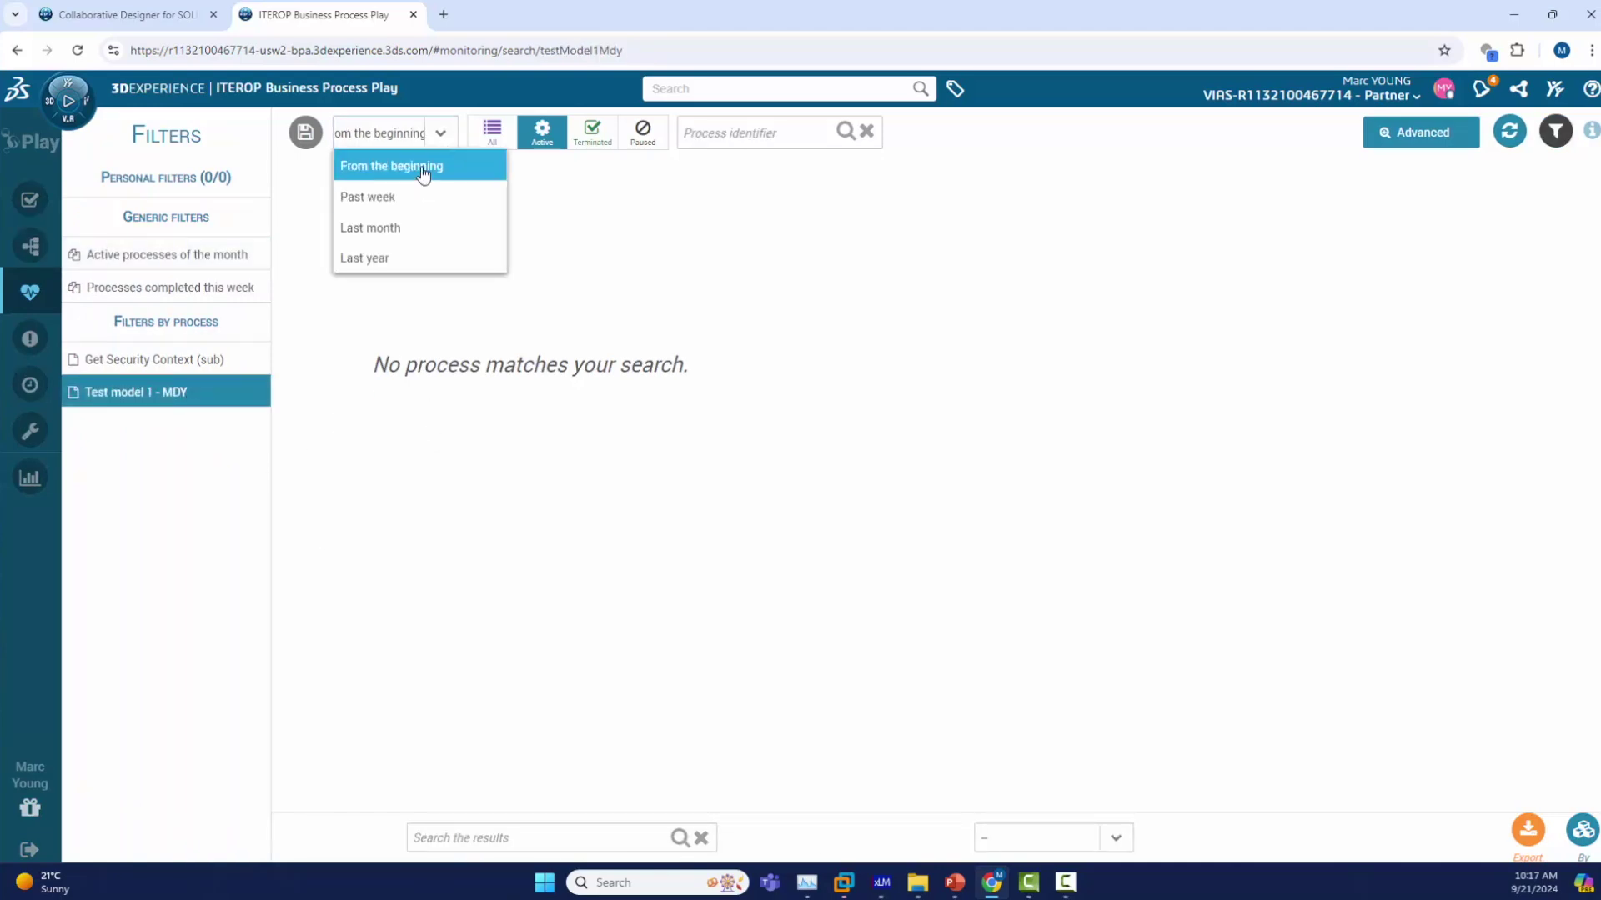
pyautogui.click(422, 167)
pyautogui.click(592, 131)
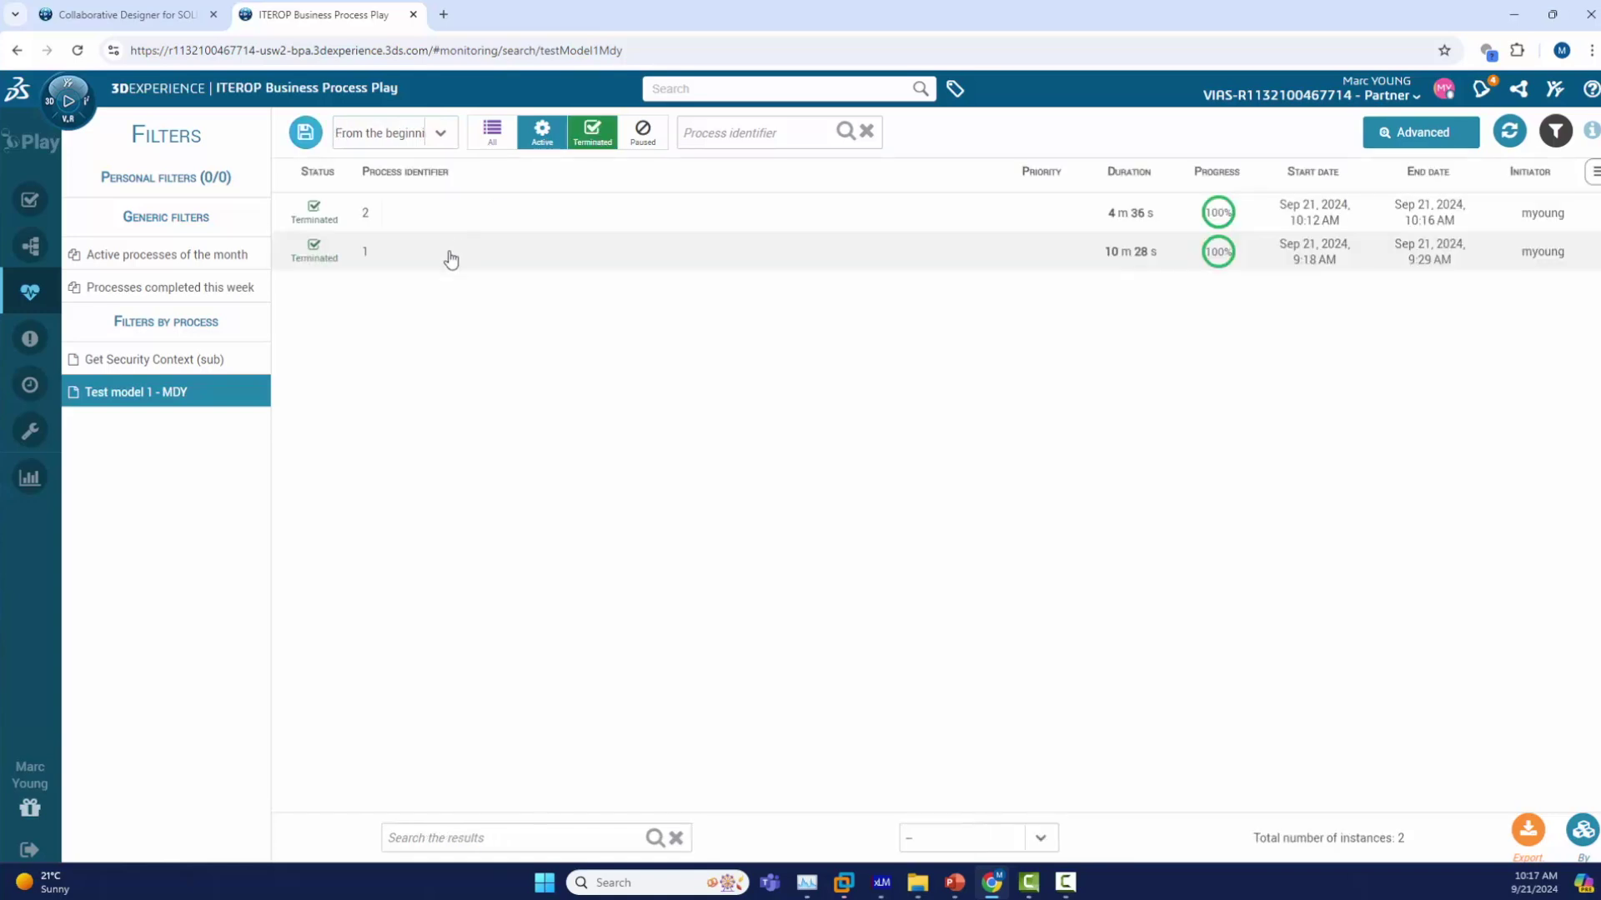
# - Examine process instance 2's general information, task details and events history
pyautogui.click(429, 223)
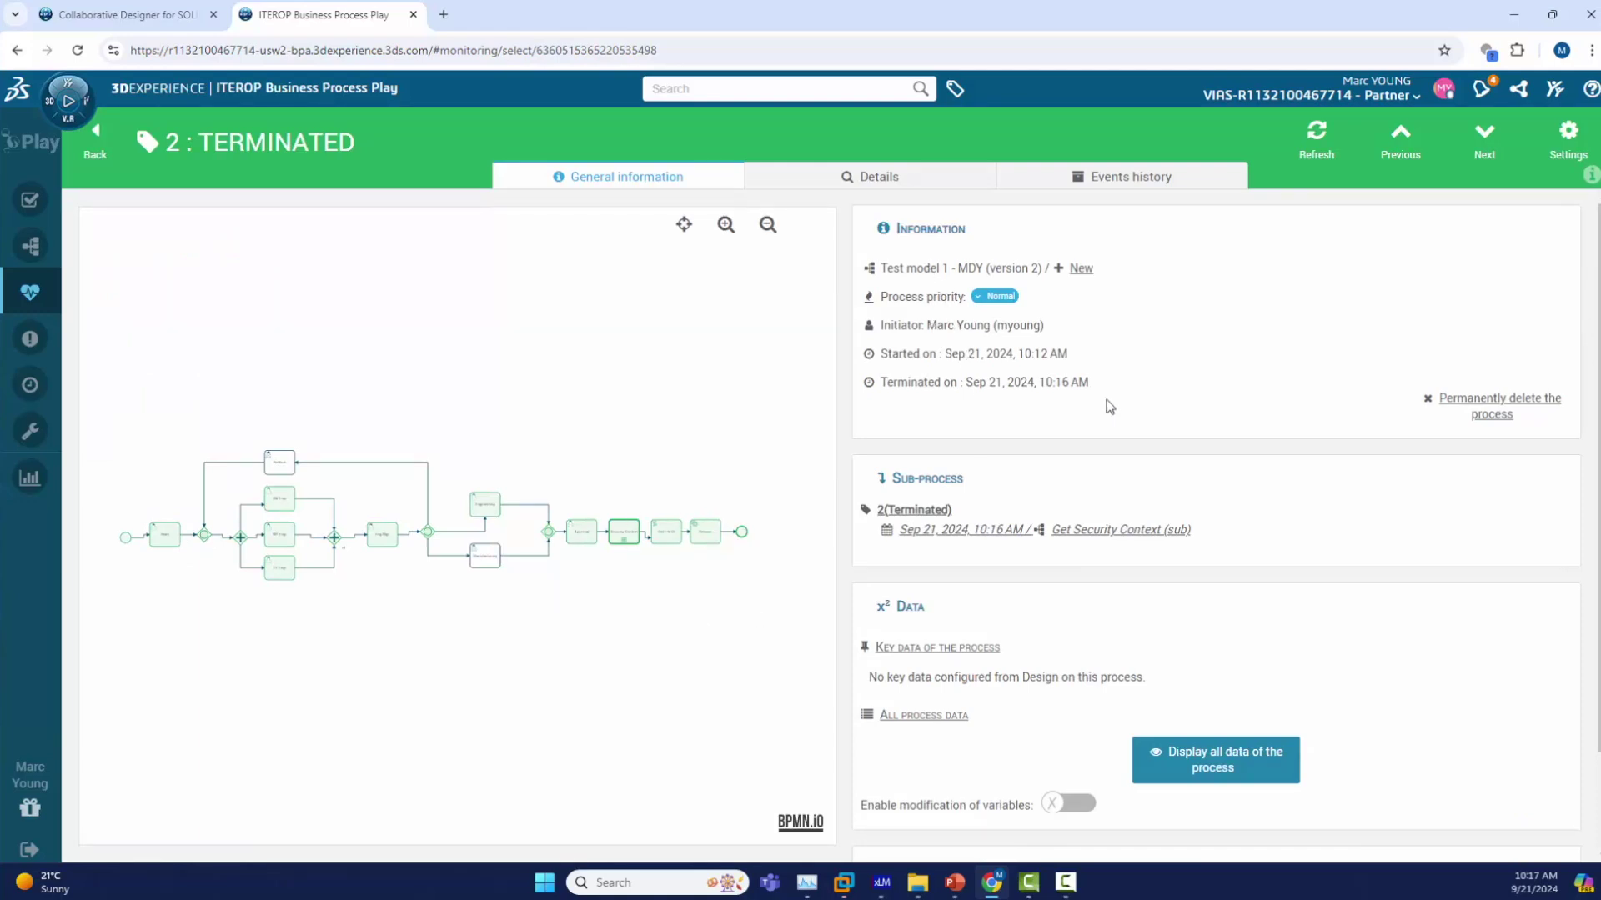
pyautogui.scroll(-2, 1216, 525)
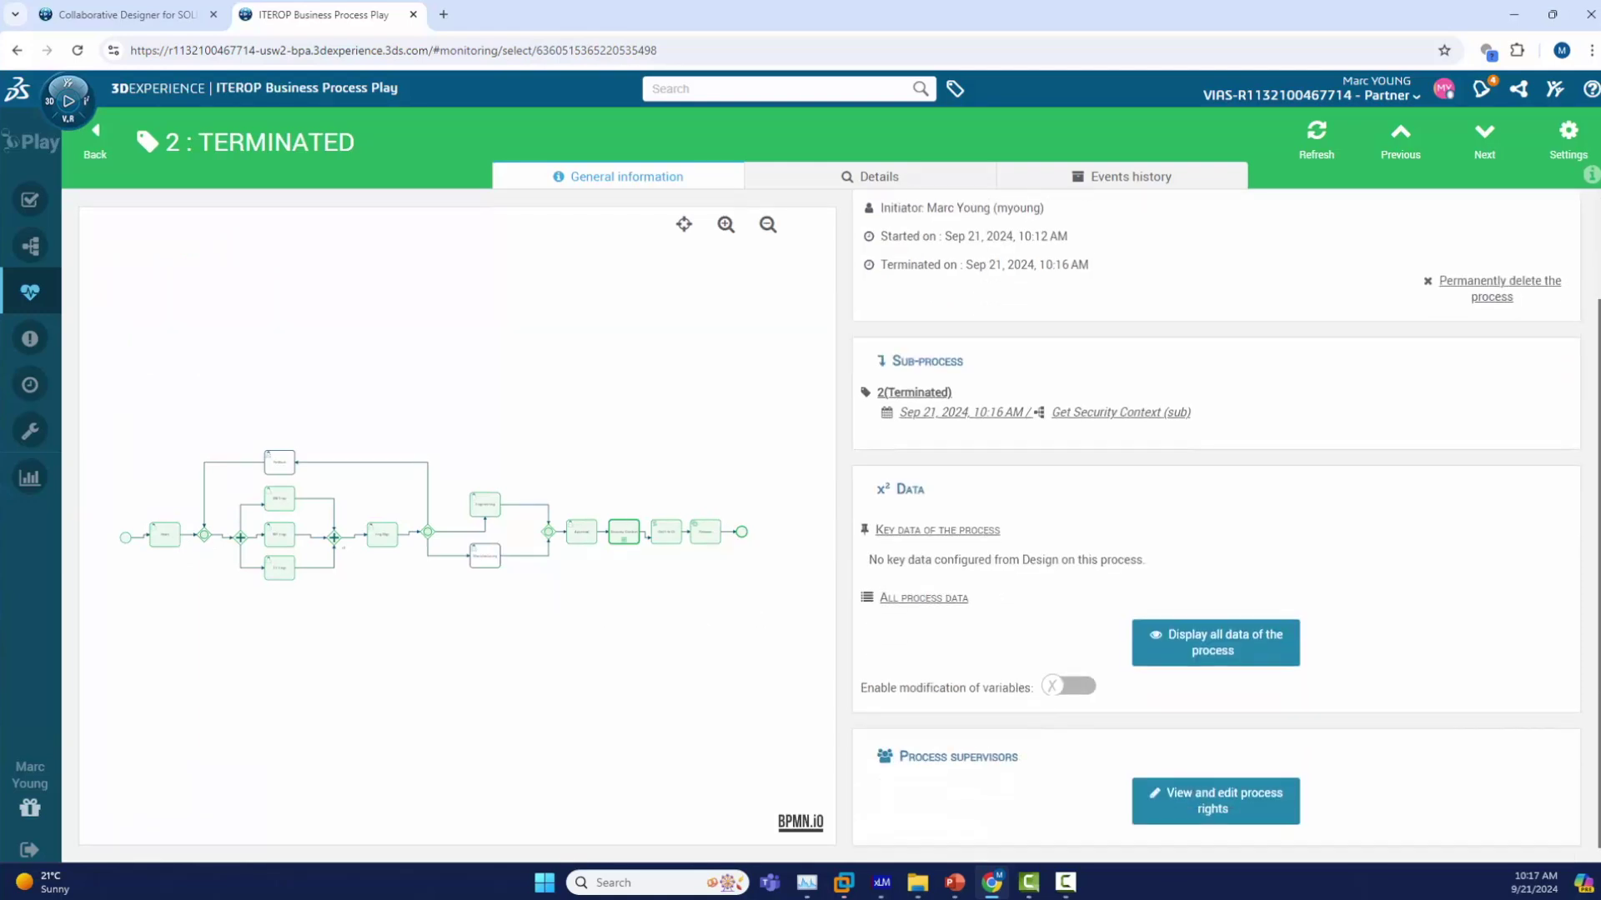
pyautogui.scroll(2, 1514, 355)
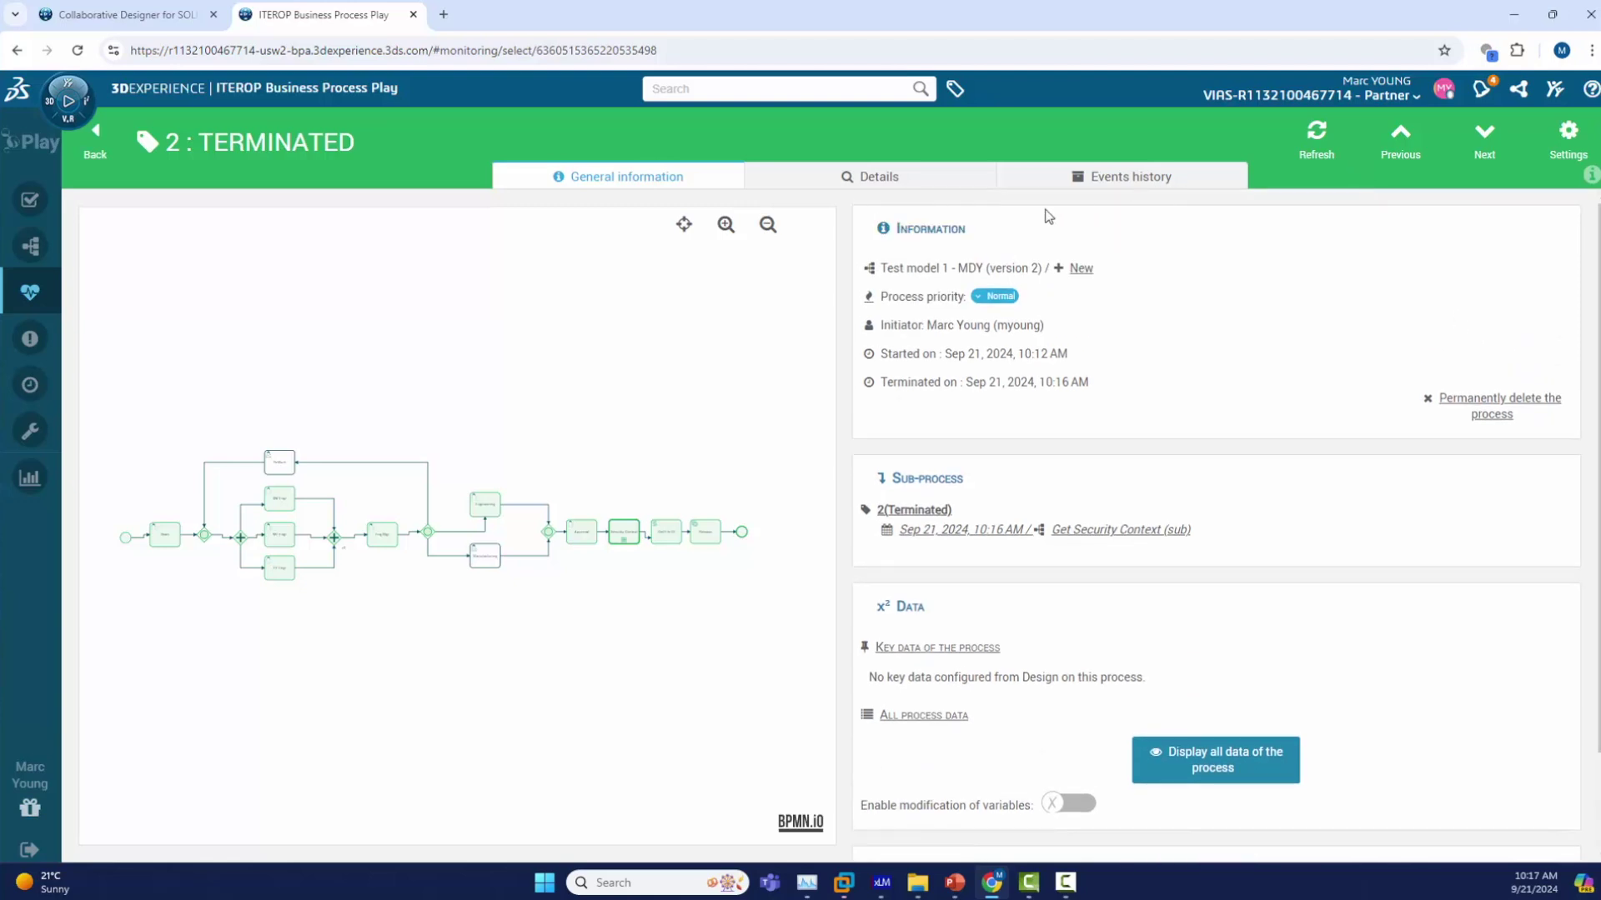
pyautogui.click(909, 185)
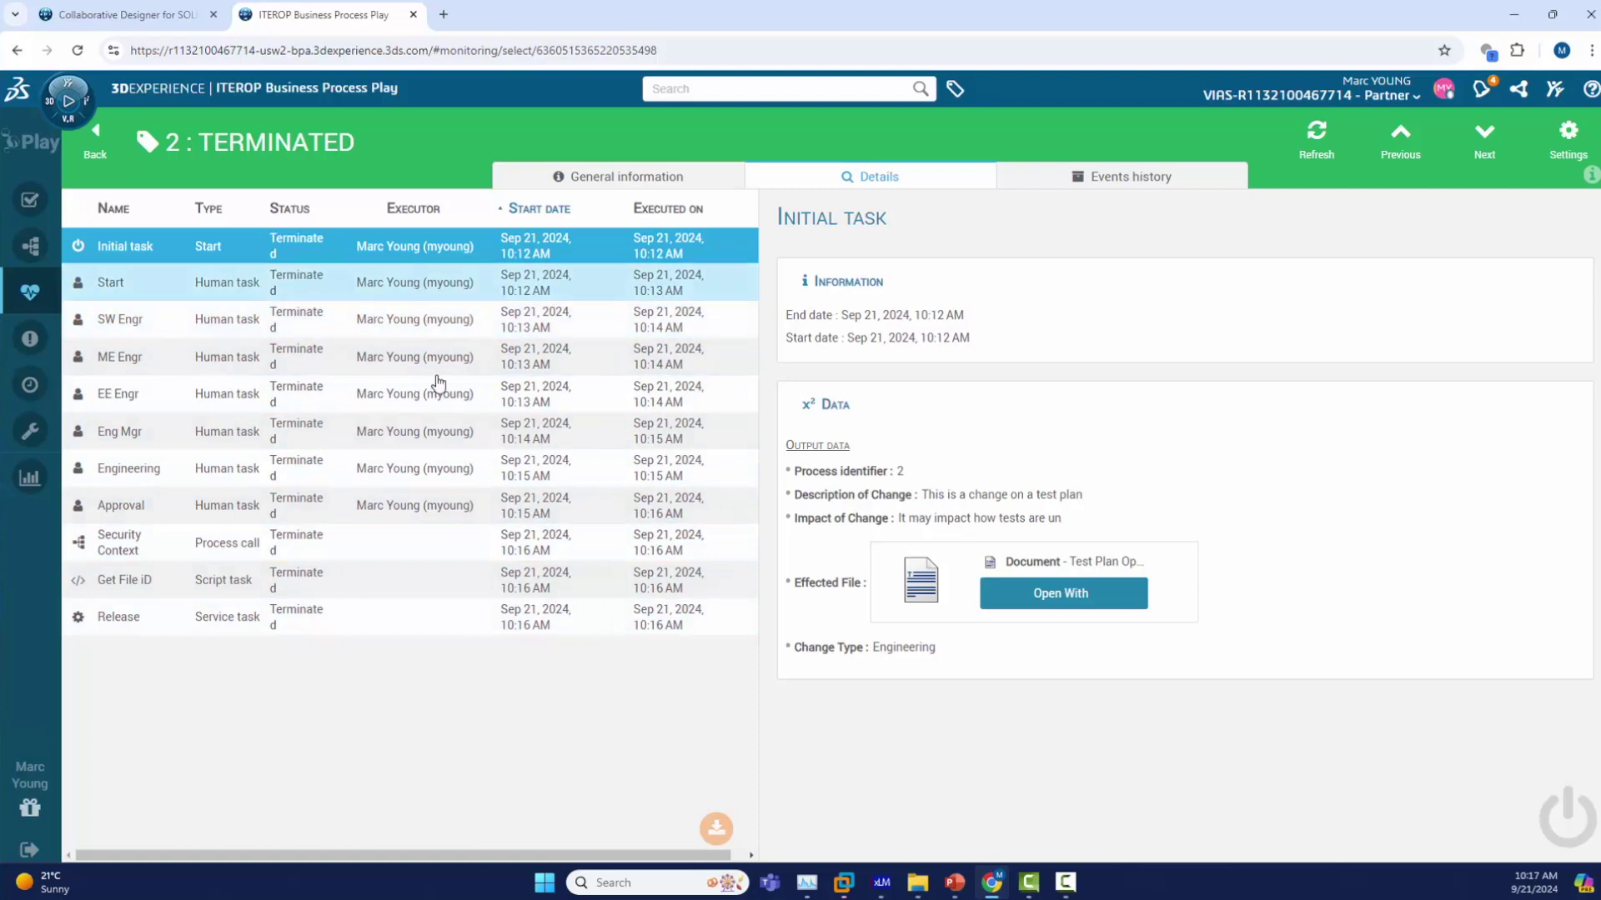
pyautogui.click(1172, 178)
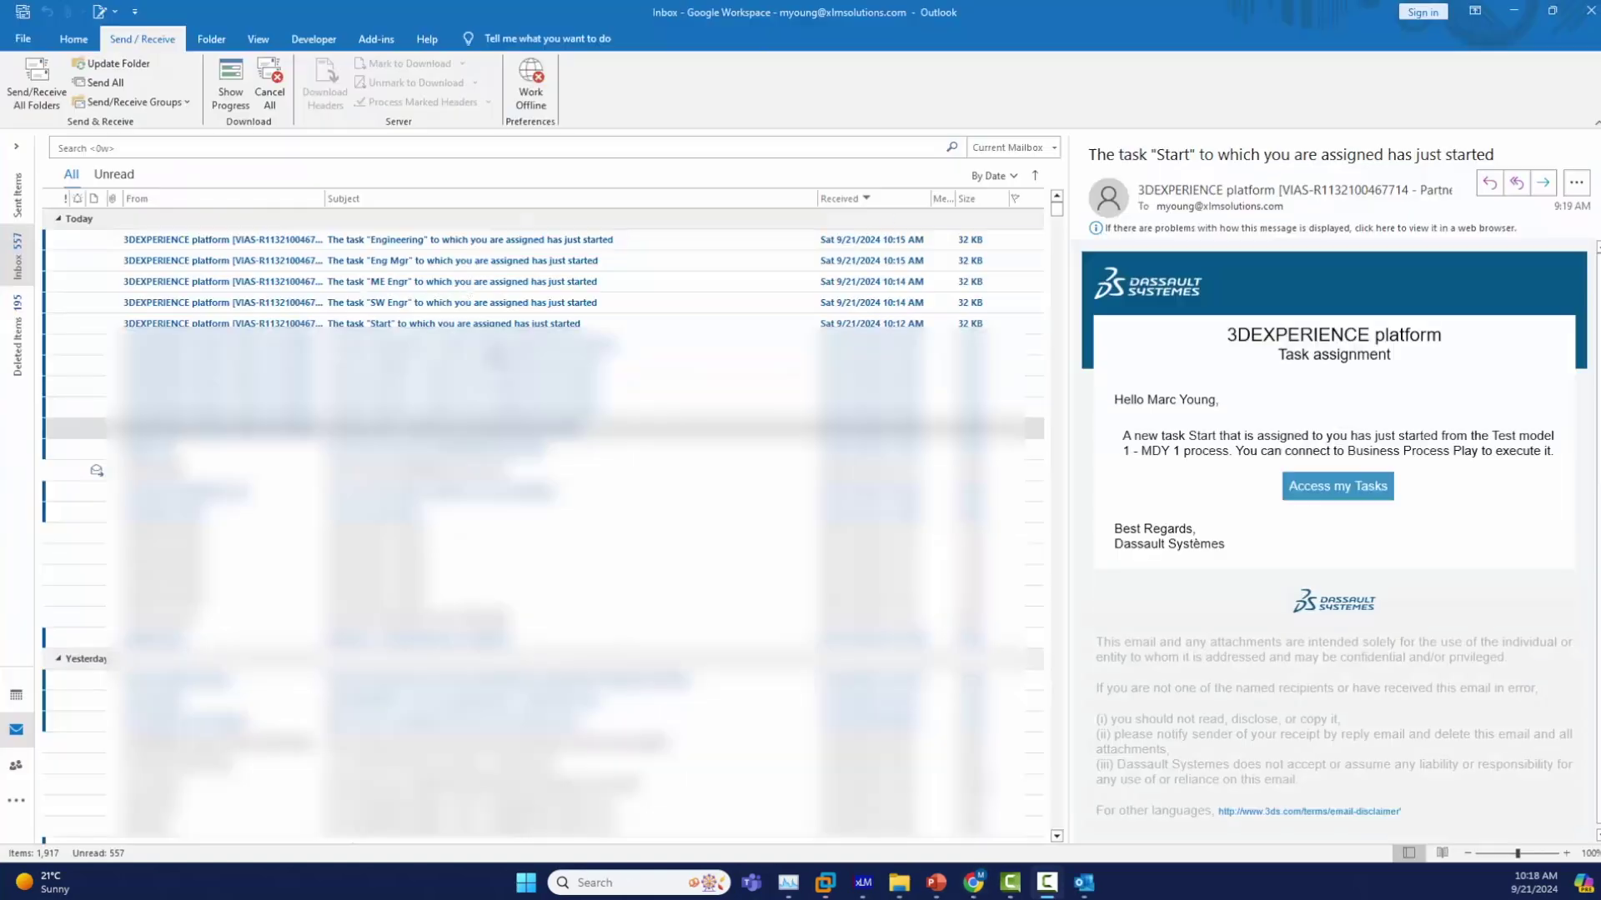
# - In Outlook, review the Engineering task's assignment email and its link for accessing the tasks
pyautogui.click(451, 244)
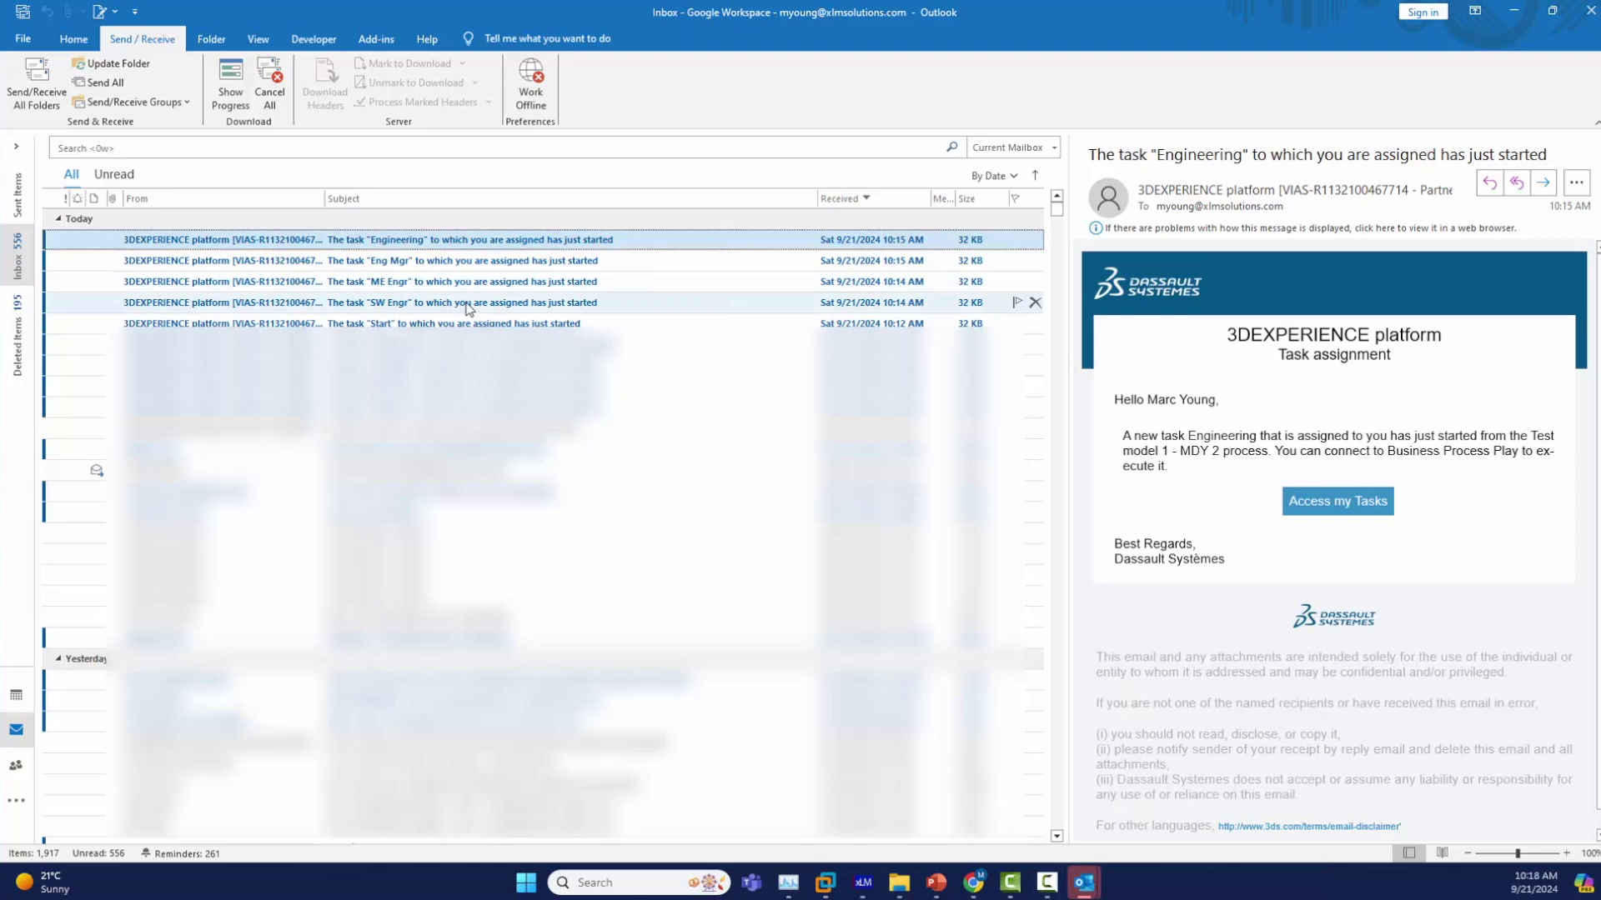
pyautogui.click(1338, 502)
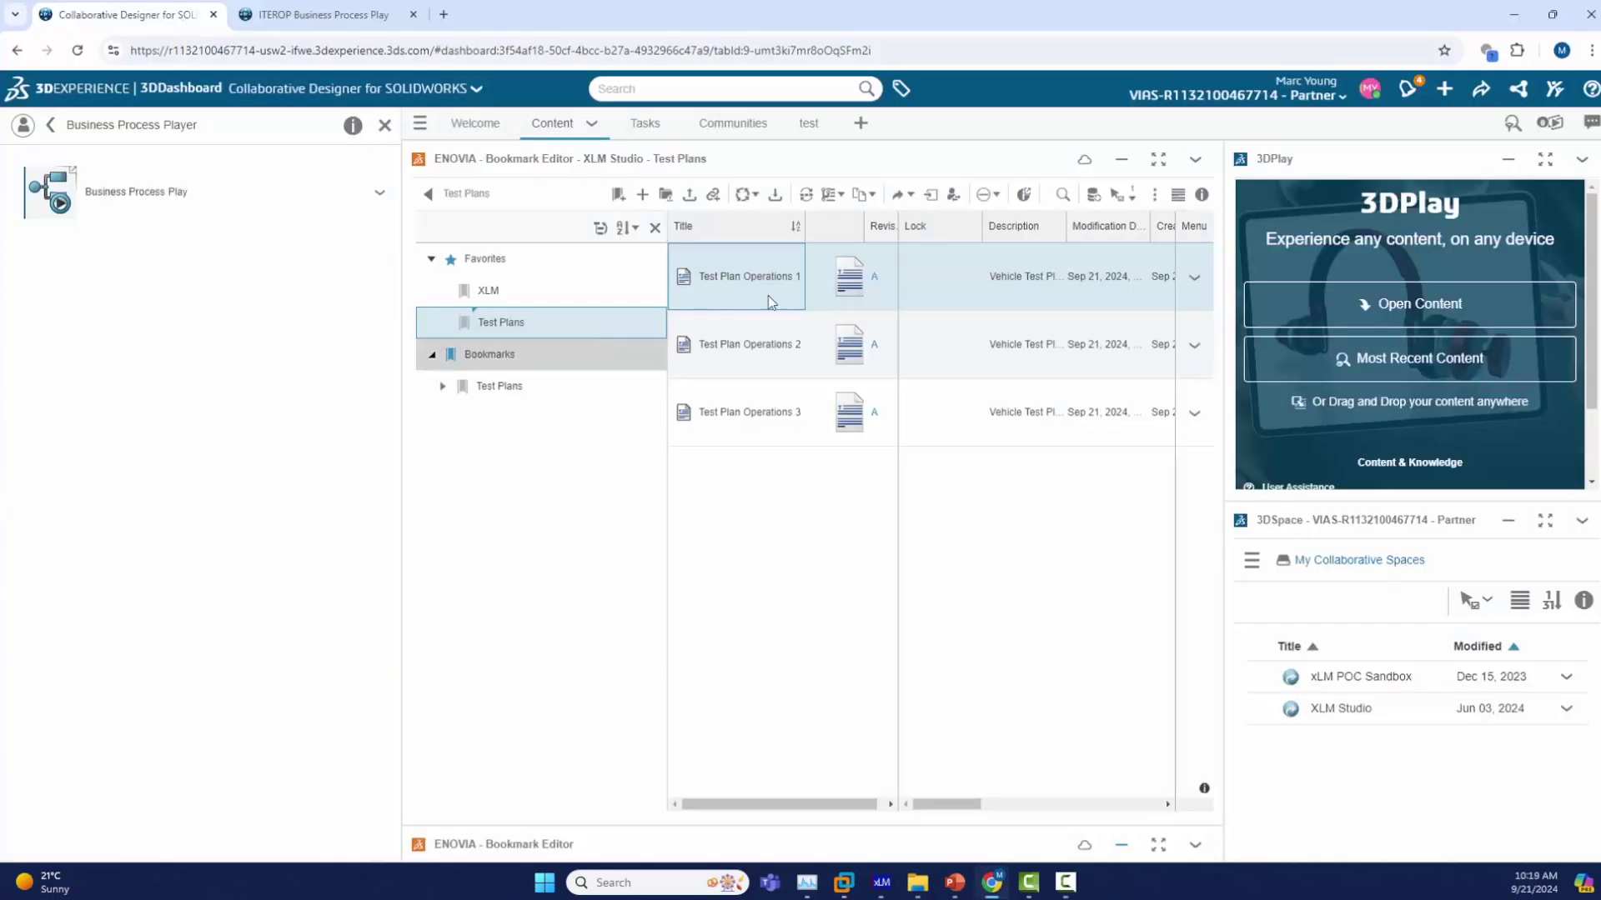
# - In the 3DDashboard, check the maturity state of Test Plan Operations 2 and refresh the Bookmark Editor's Test Plans content
pyautogui.click(756, 363)
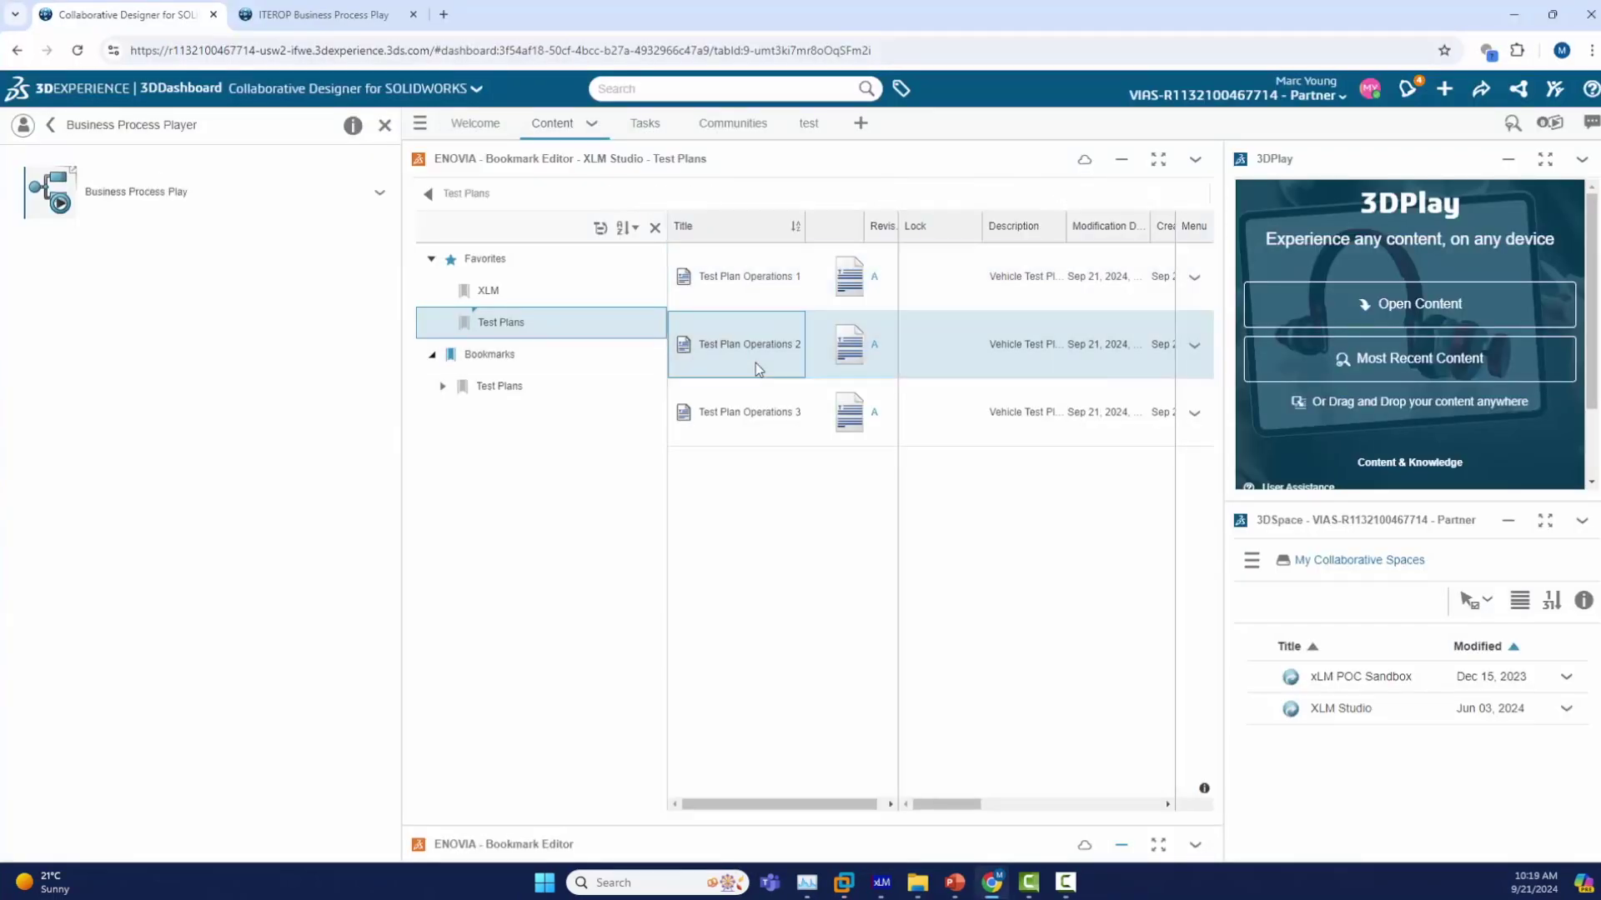
pyautogui.rightClick(1072, 798)
pyautogui.click(1108, 751)
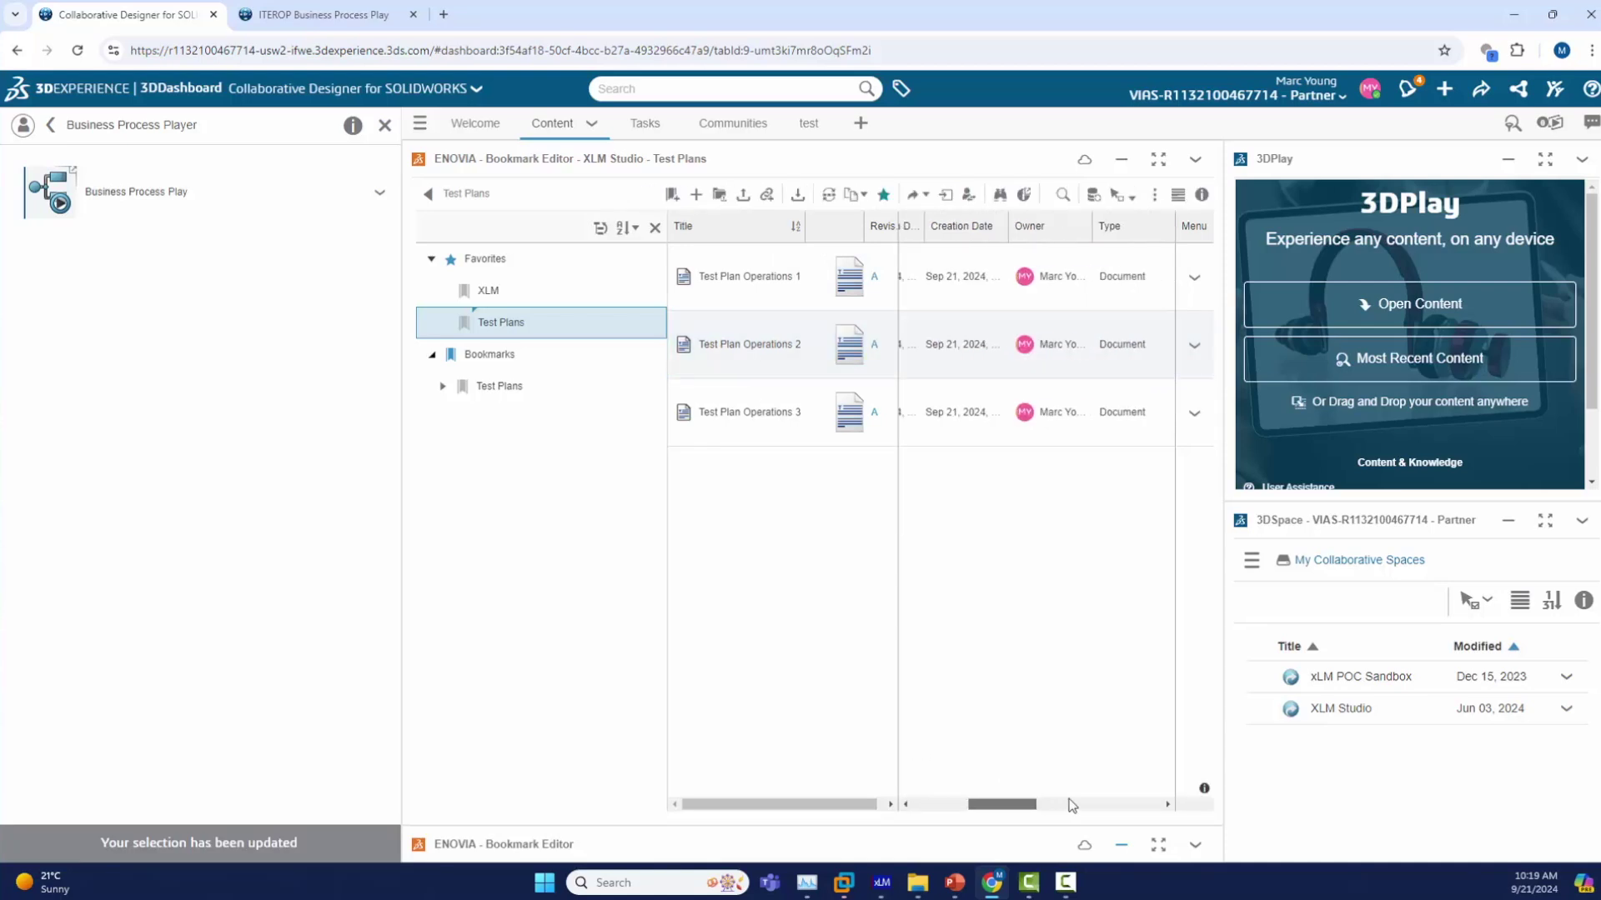
pyautogui.moveTo(1082, 804); pyautogui.dragTo(1048, 804)
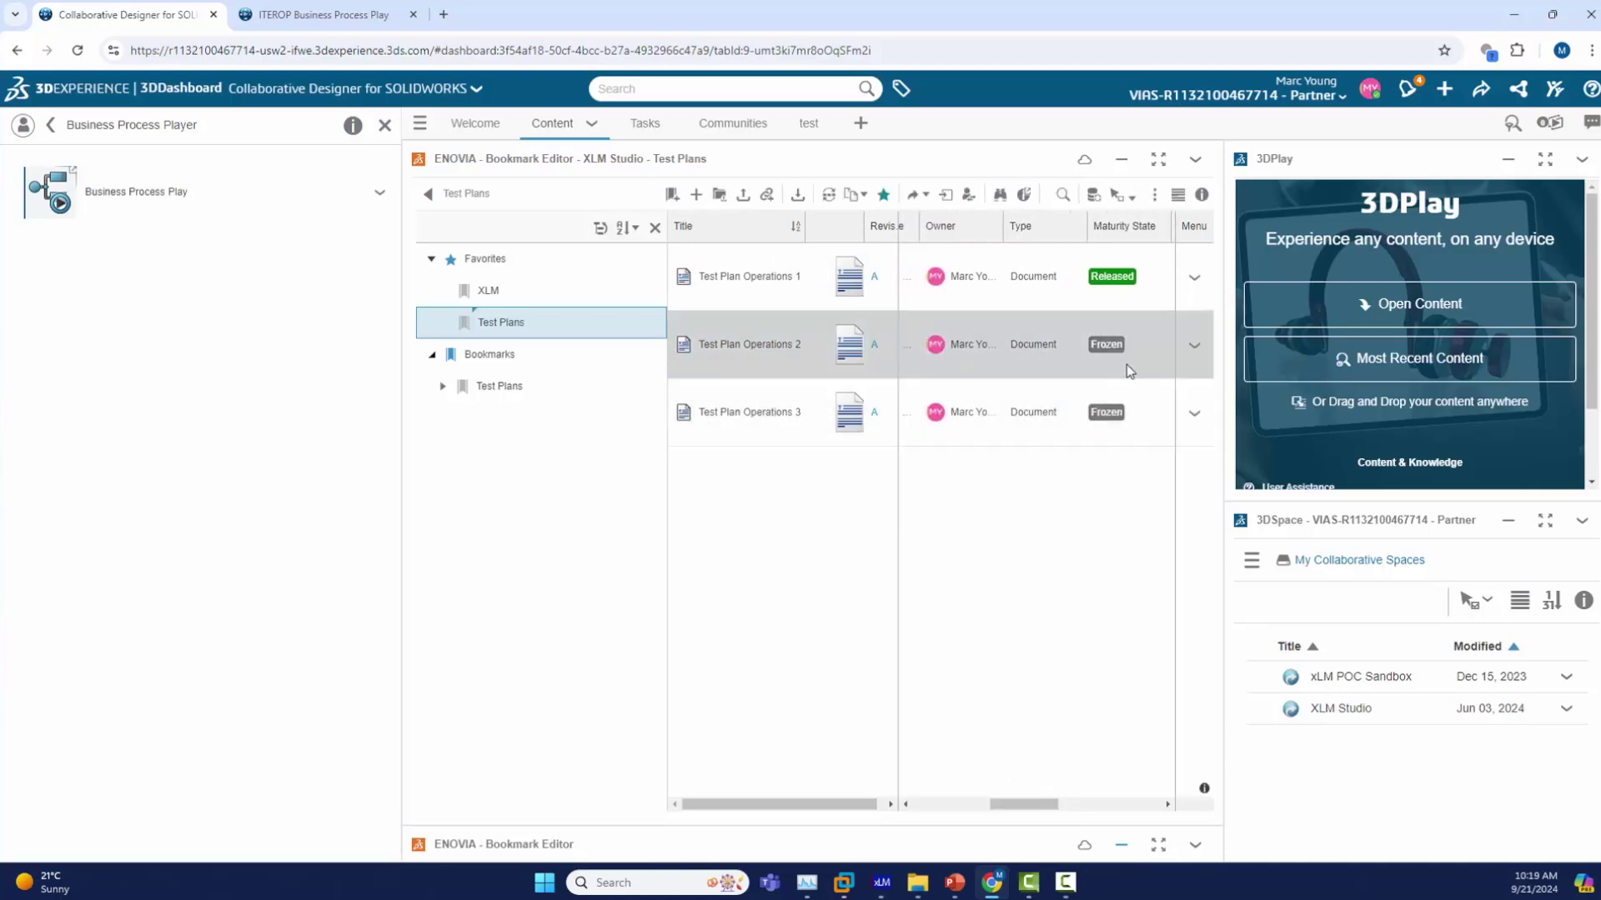
pyautogui.click(1195, 159)
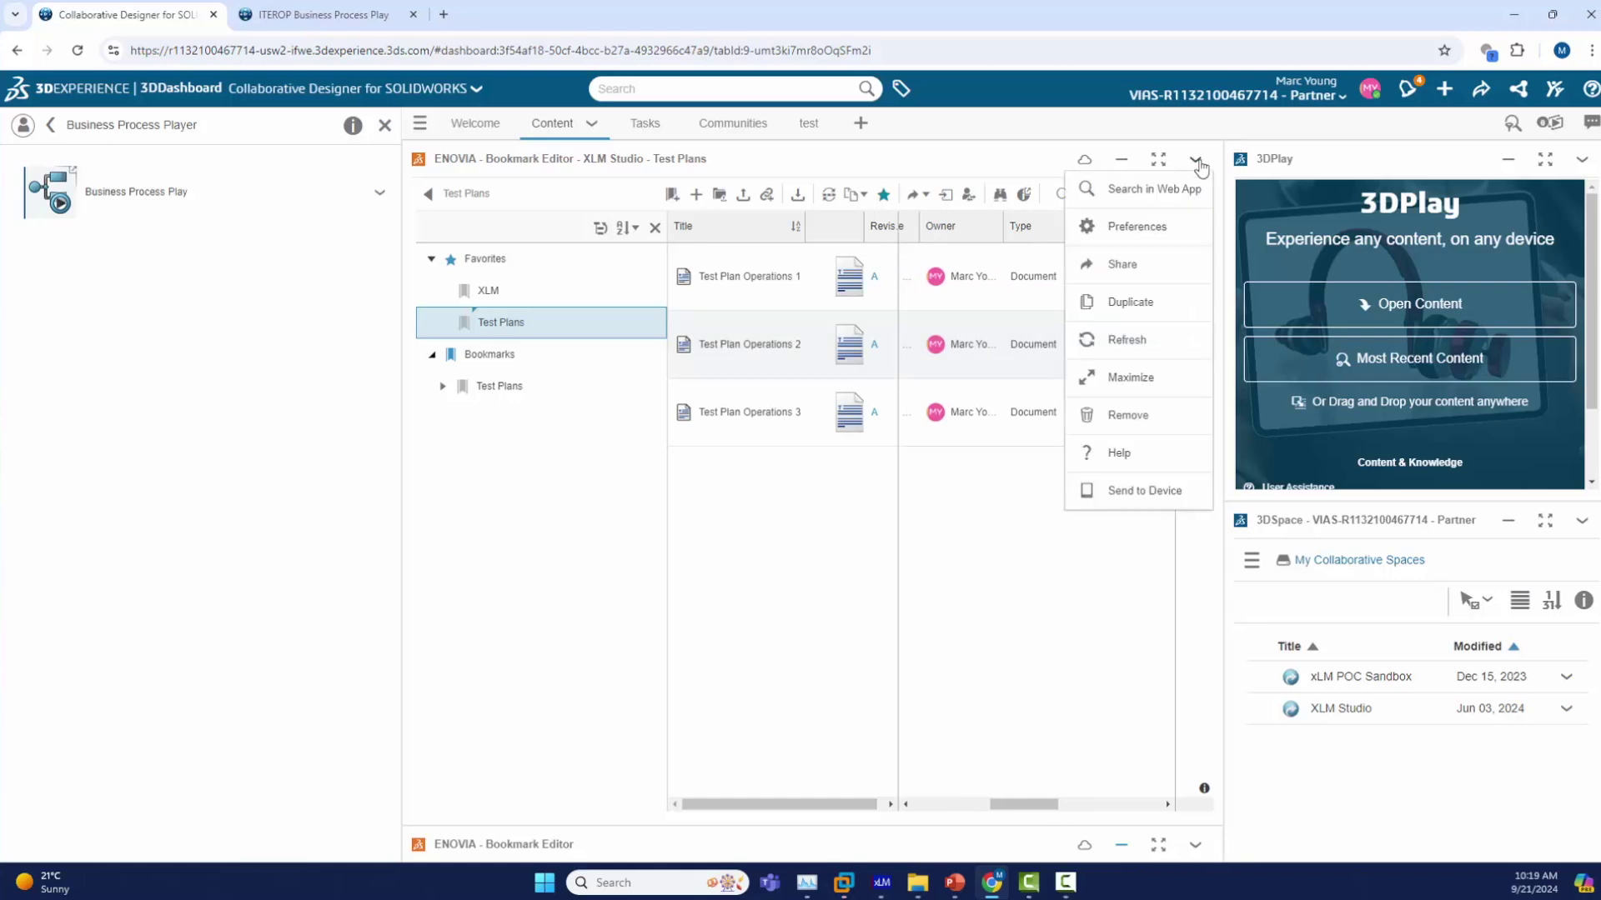
pyautogui.click(1134, 340)
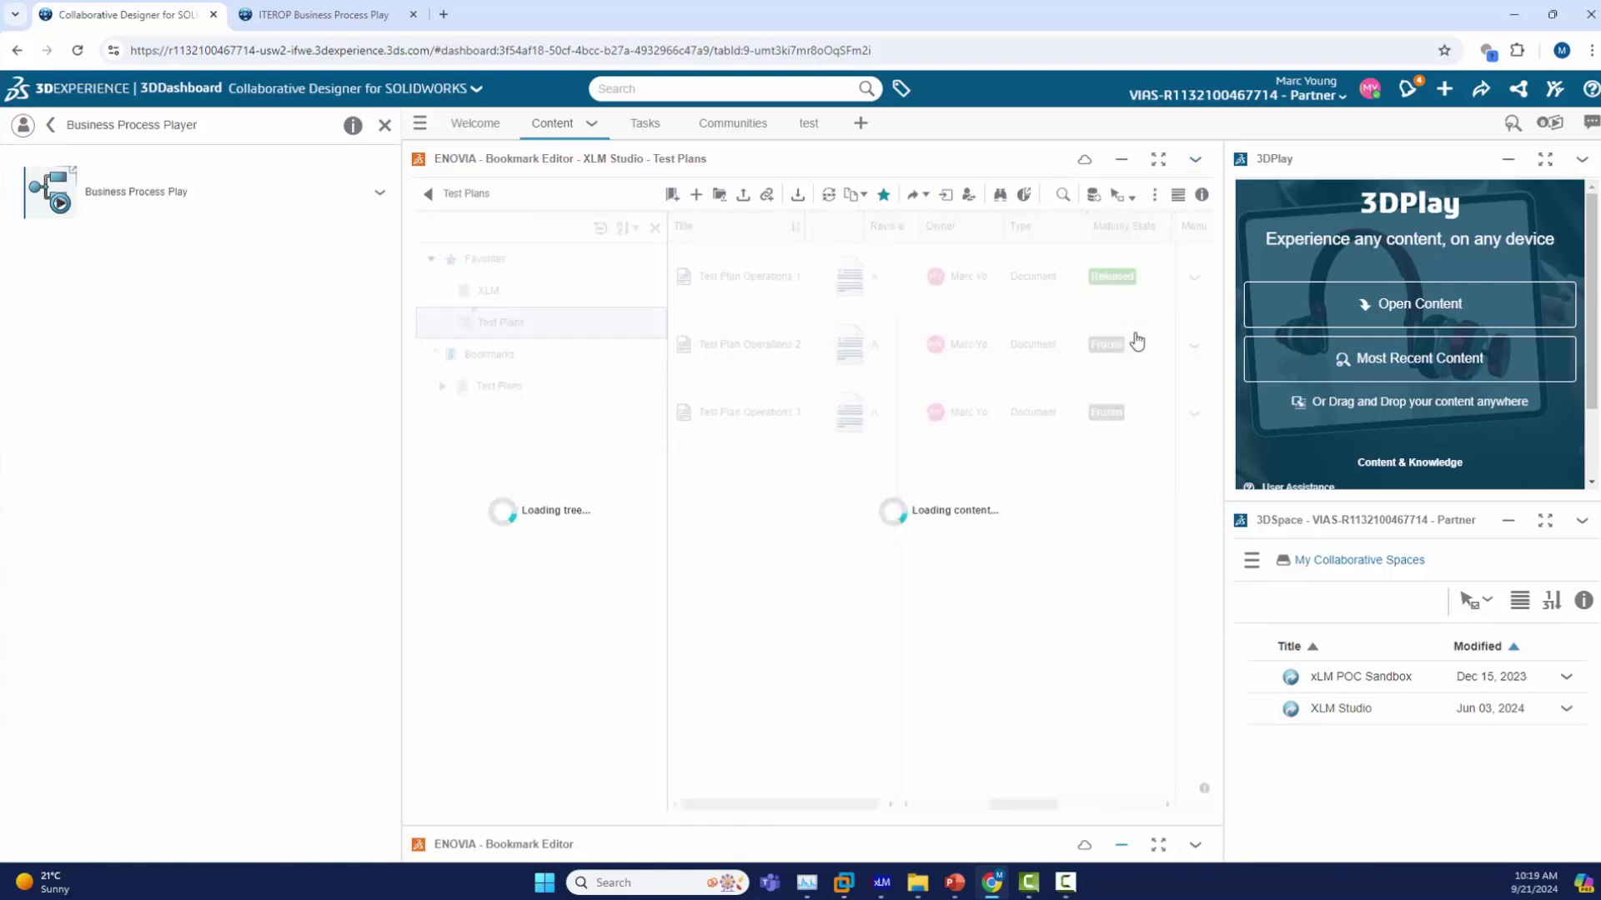